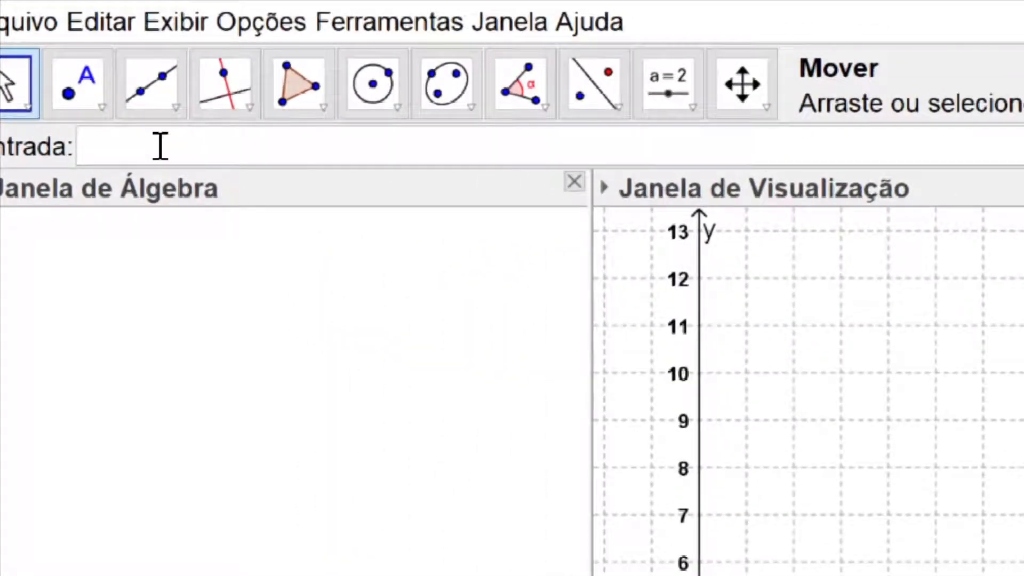
Step: Enter an Executar command whose argument is a Sequência with expression, variable, initial value and final value
text(exe)
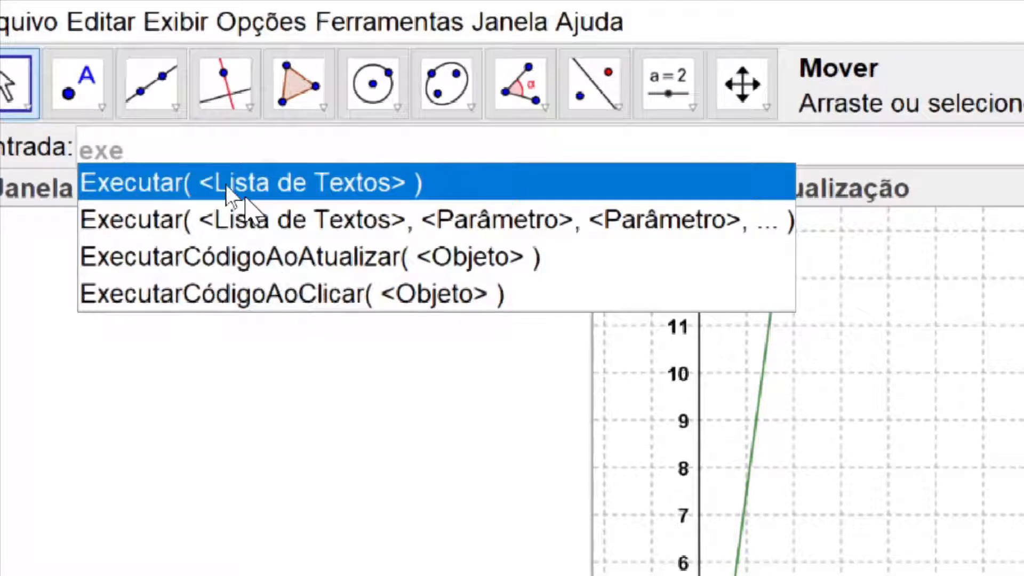
click(180, 167)
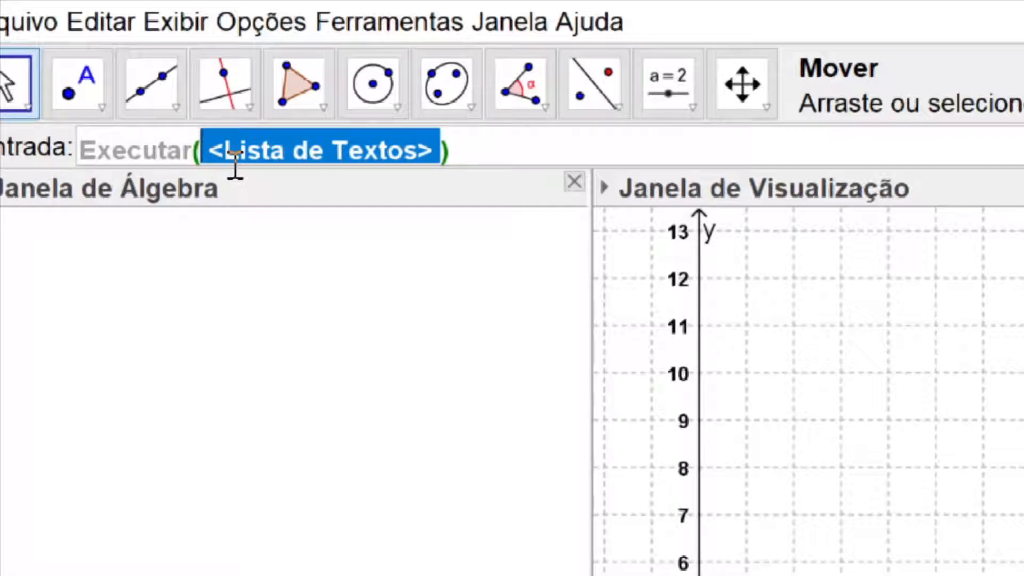
text(seq)
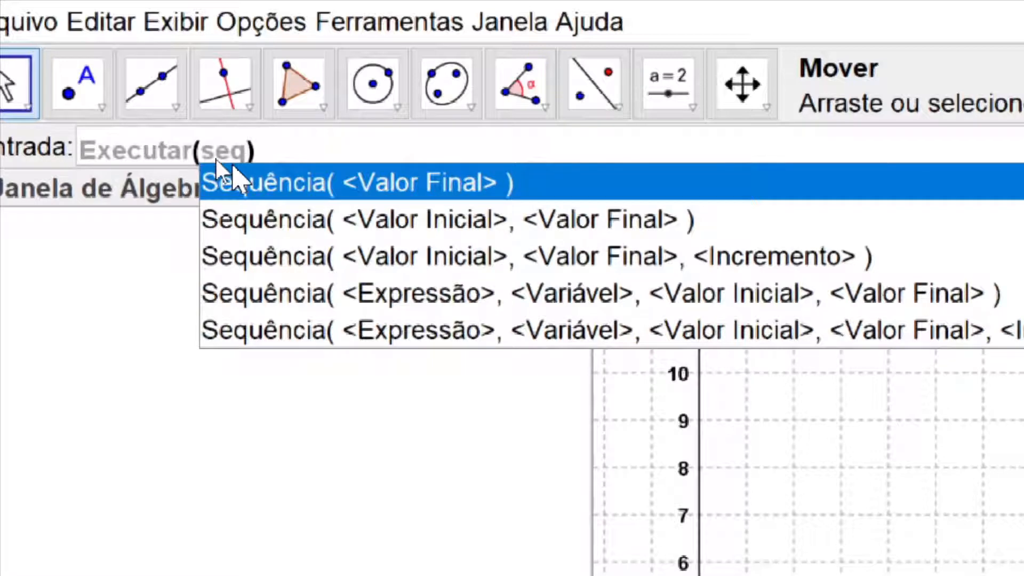
click(350, 297)
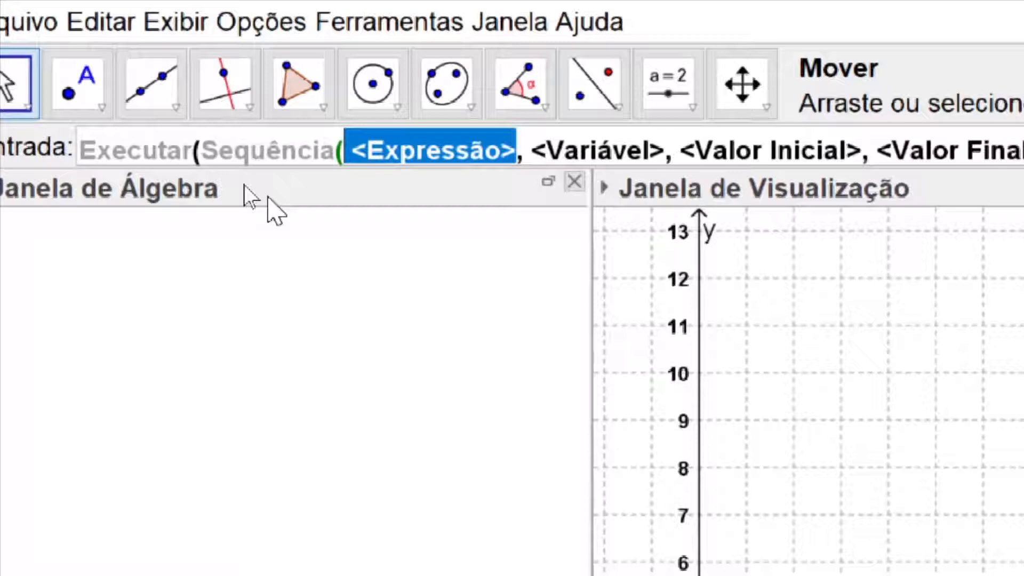
Step: Replace the sequence's <Expressão> placeholder with the quoted text "P_{}"
text(")
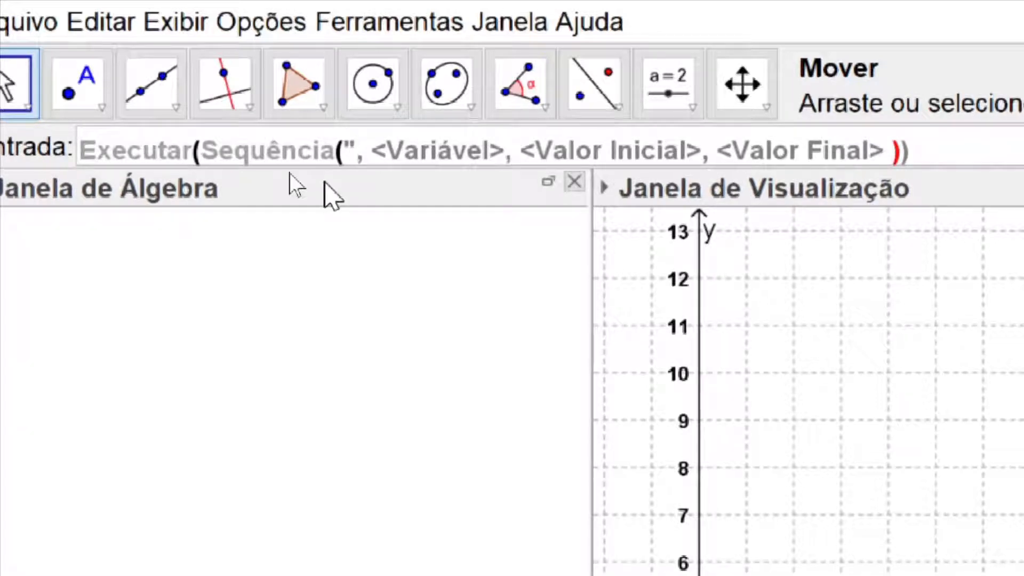
text(")
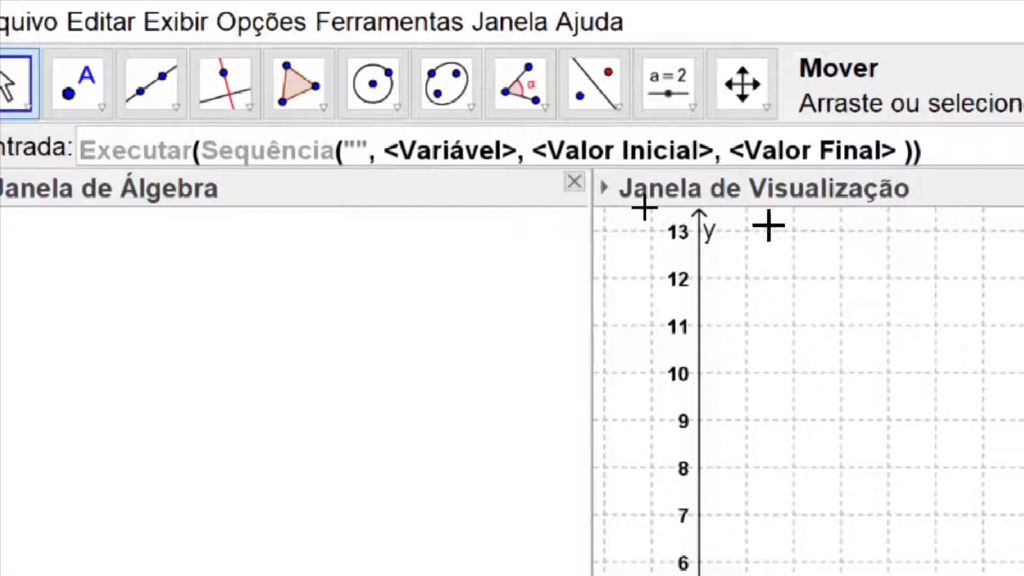
key(Left)
text(P)
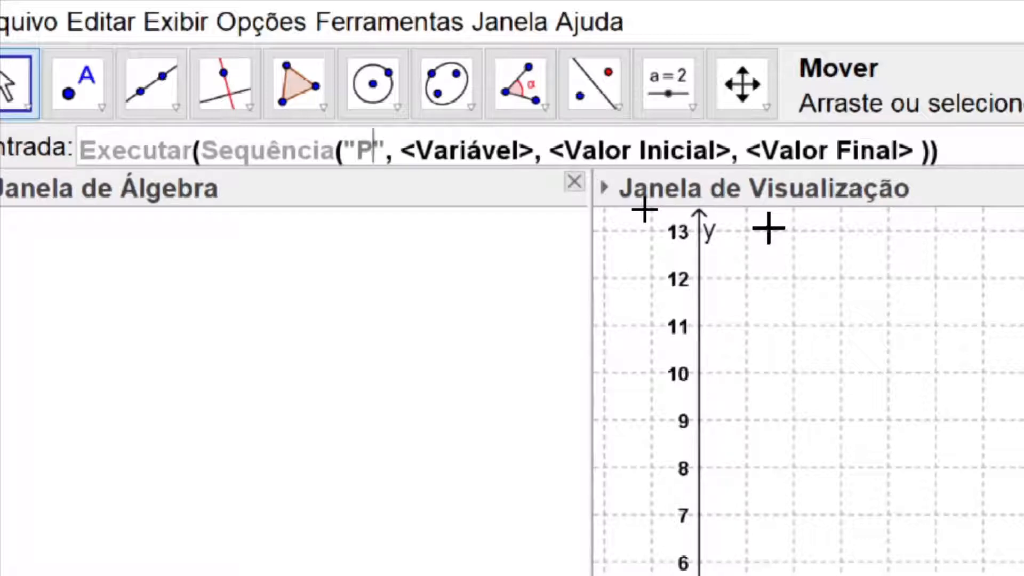
text(_)
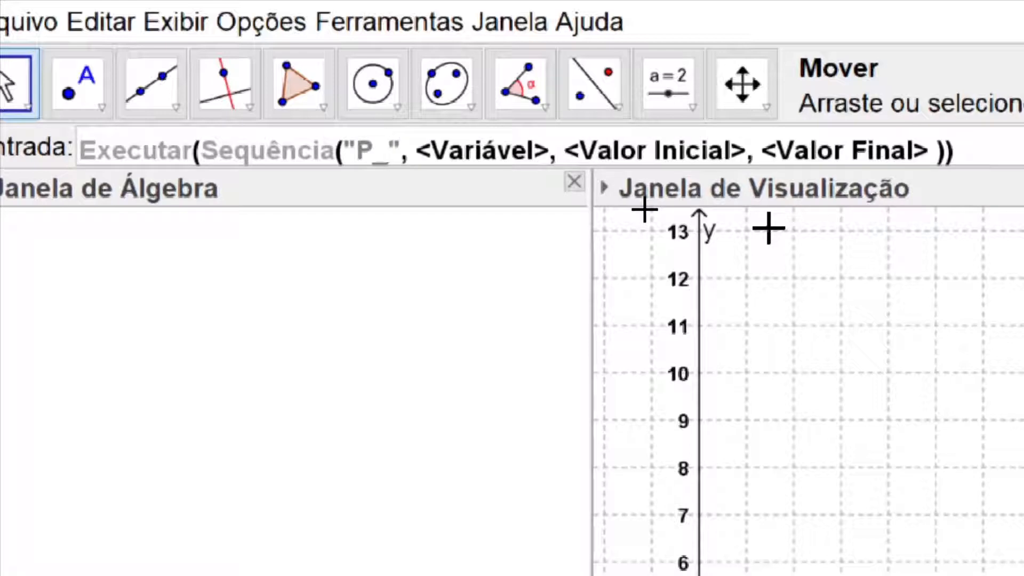
text({)
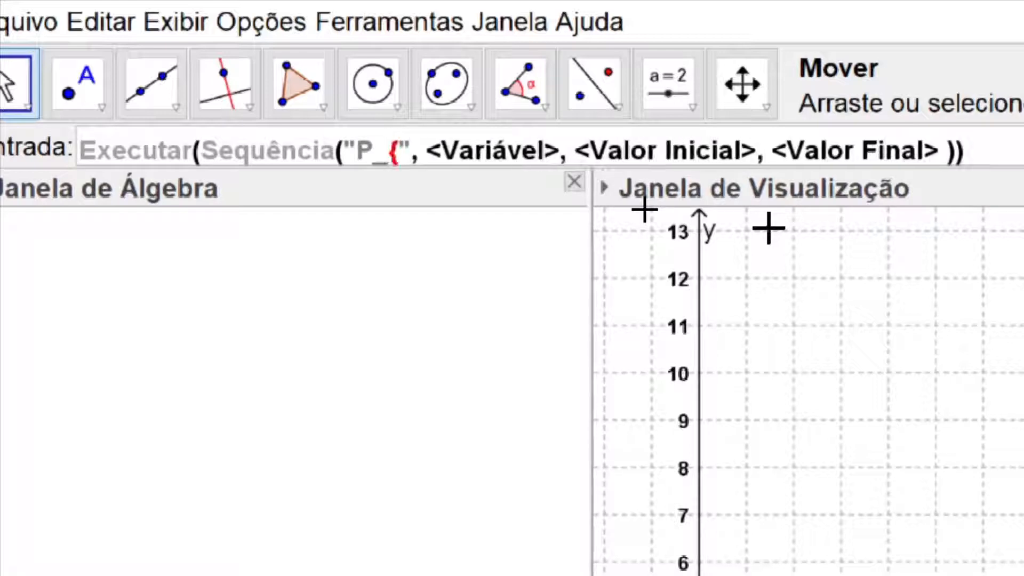
text(})
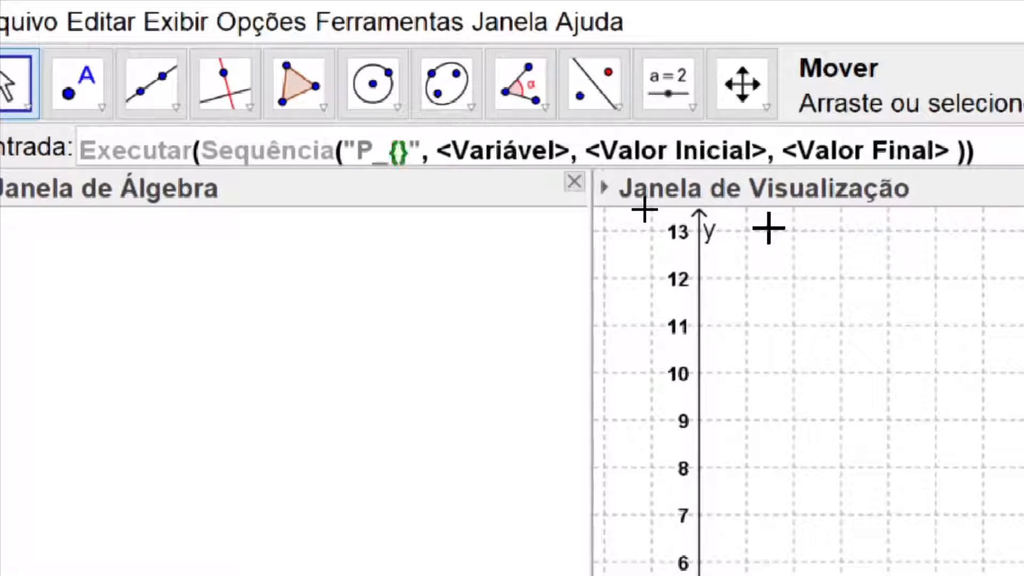
Step: Split the text inside the subscript braces with quotation marks and insert +i between them
key(Left)
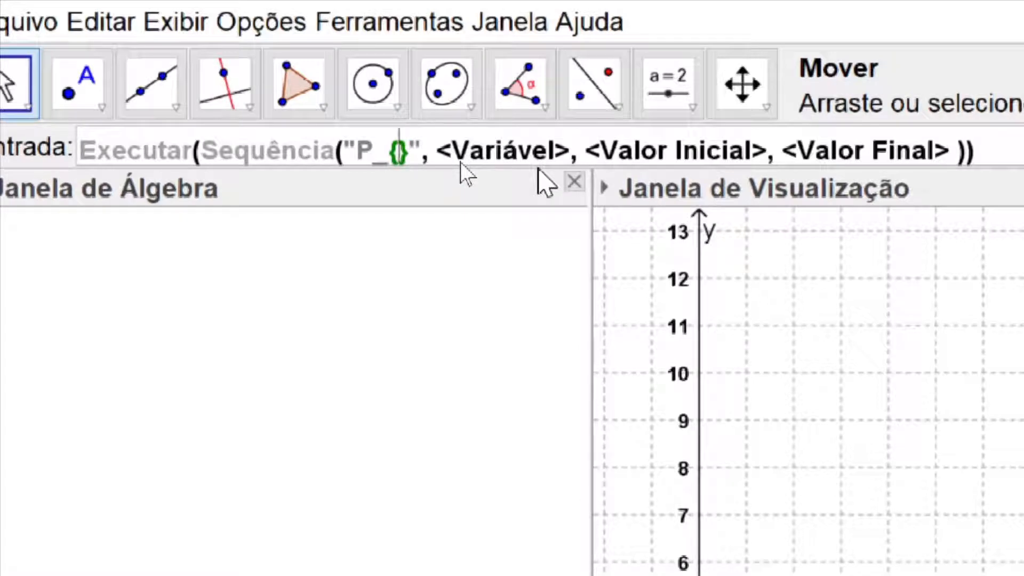
text(")
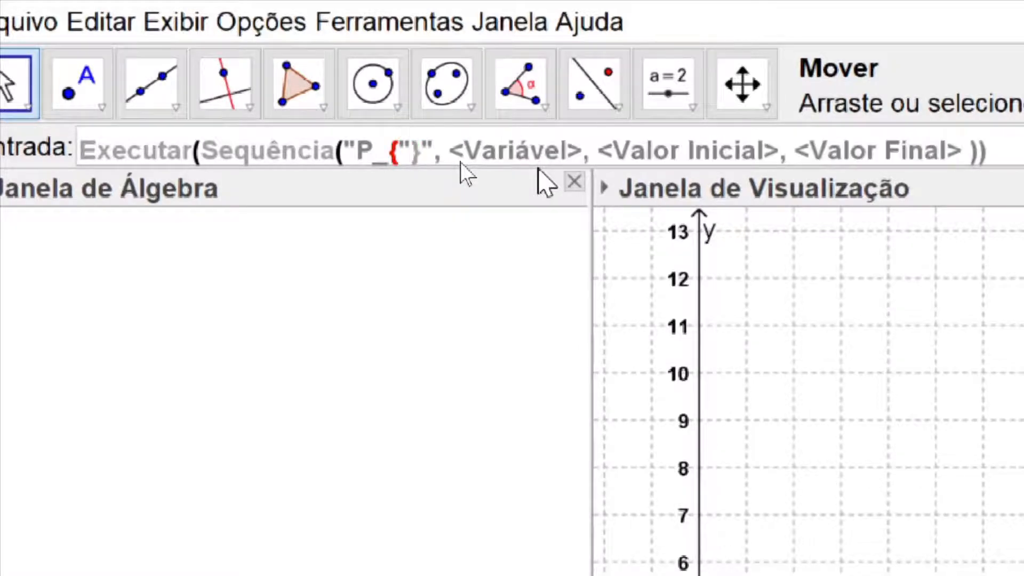
text(")
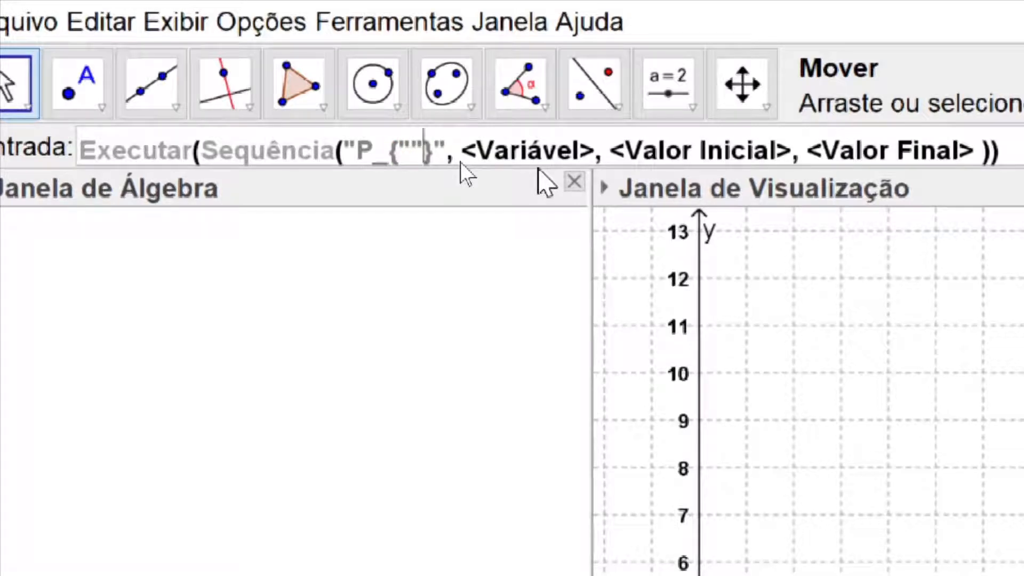
key(Left)
text(+i)
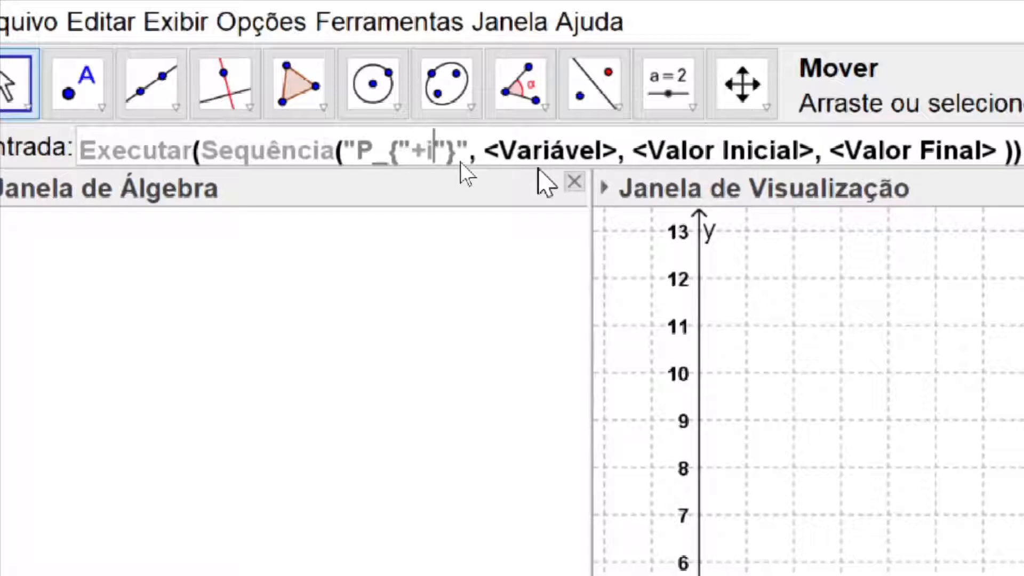
text(+)
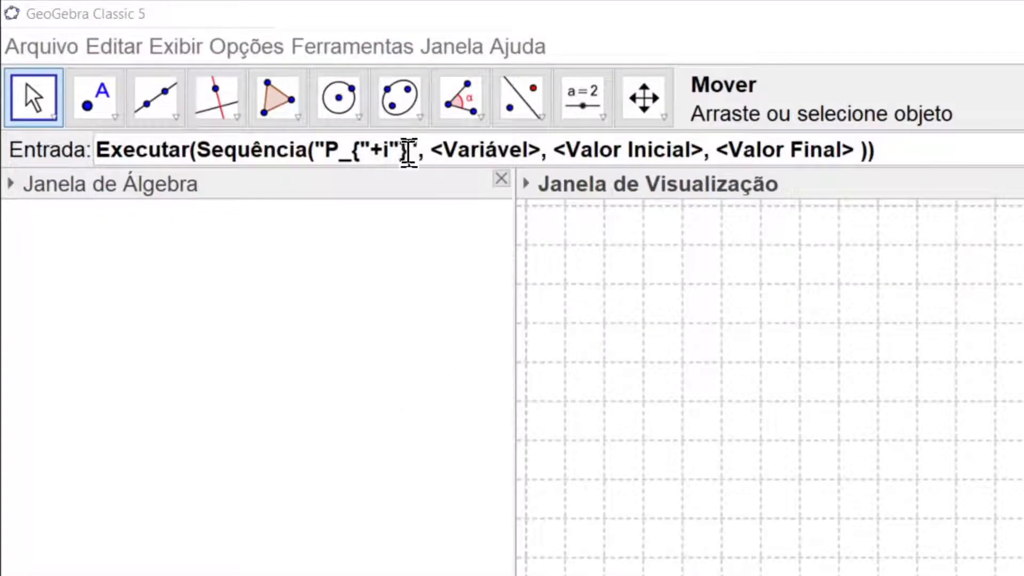
Step: Extend the point definition after the closing brace with an equals sign and a quoted empty coordinate pair, ="(,)"
click(408, 151)
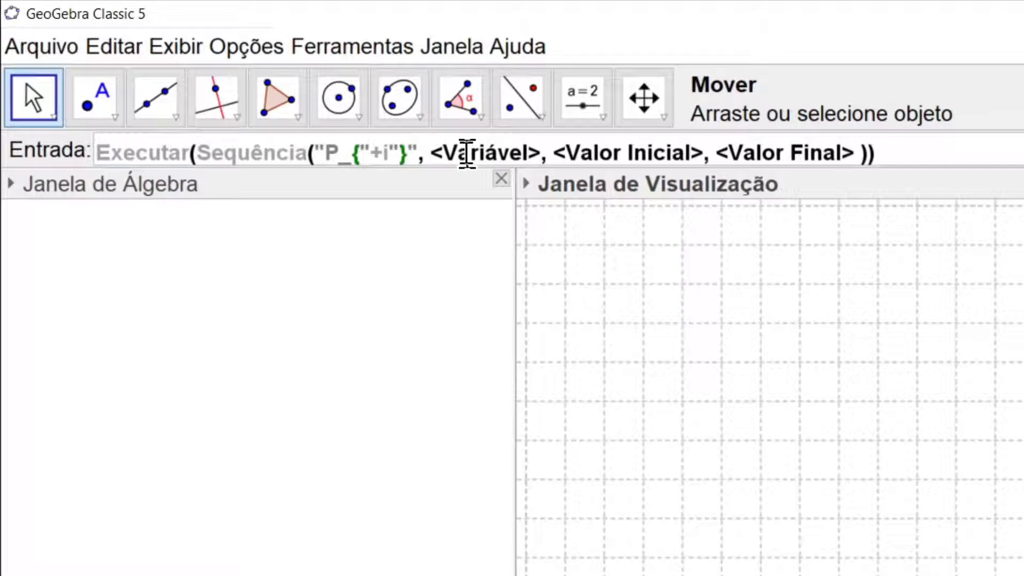
text(=)
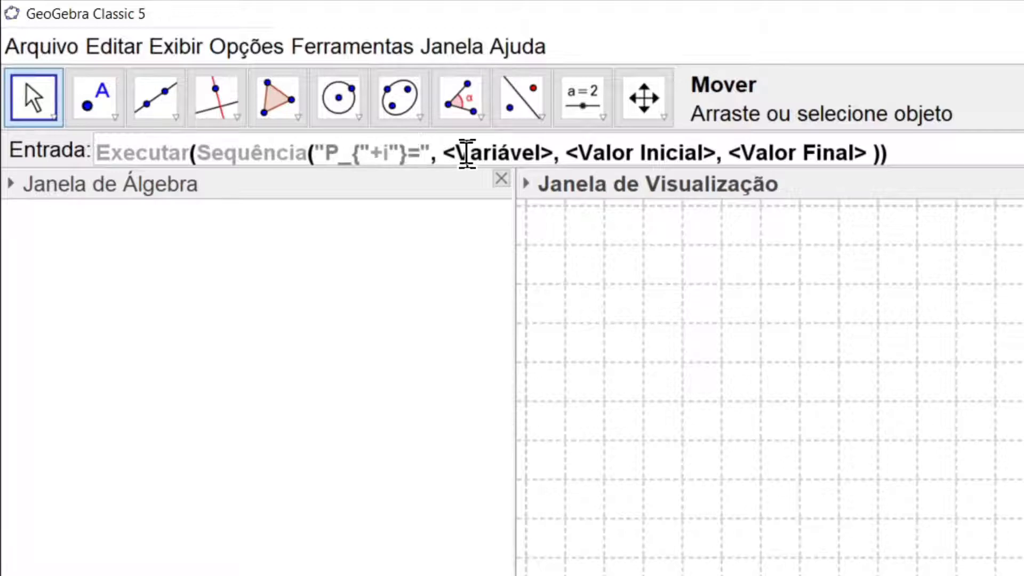
text("")
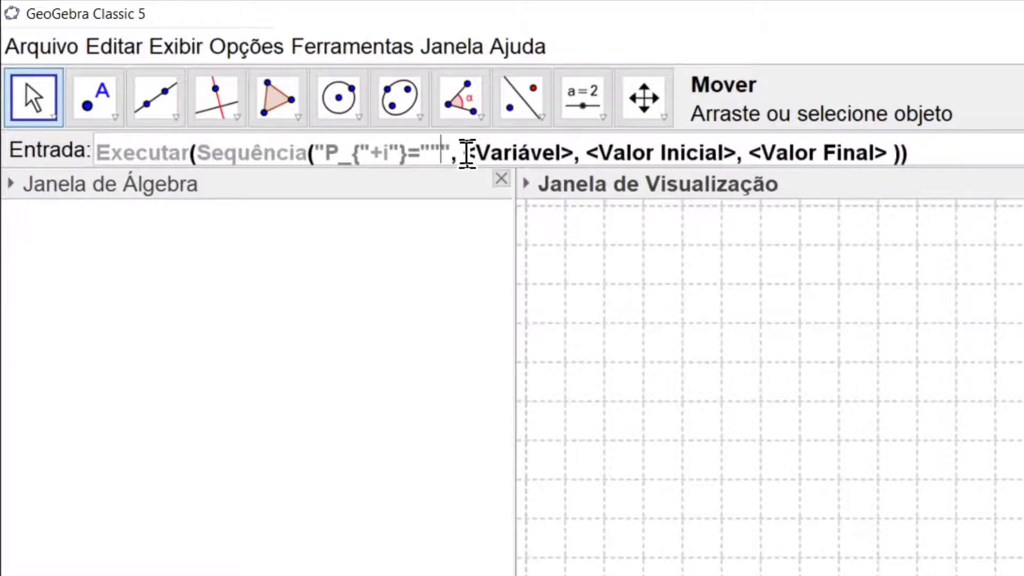
key(Left)
text(()
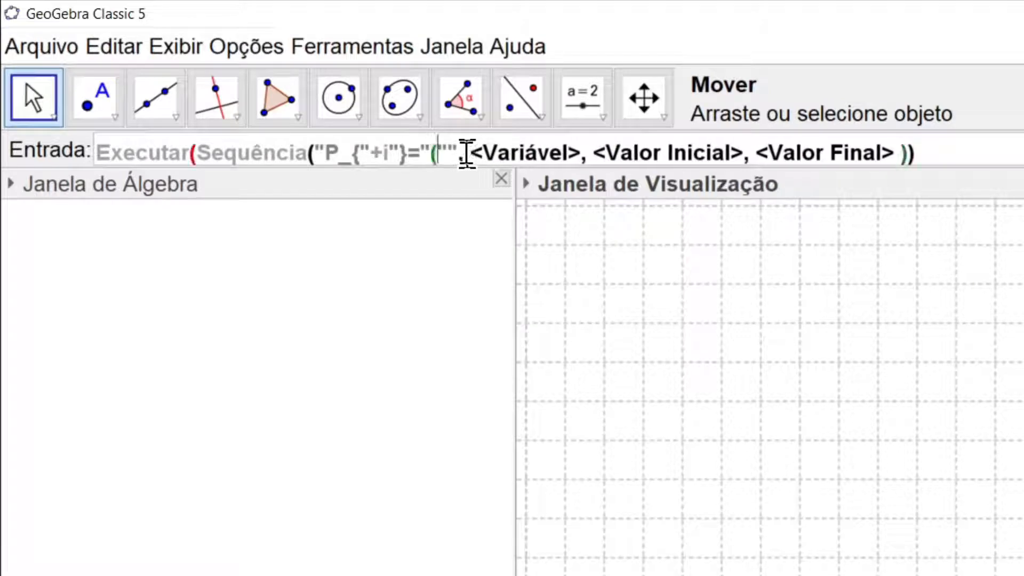
text())
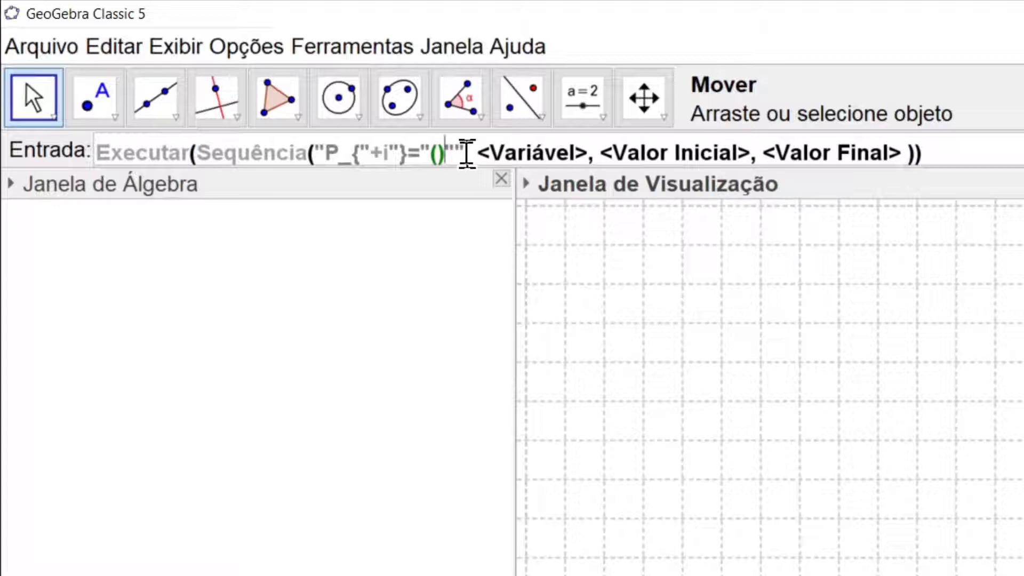
key(Left)
text(,)
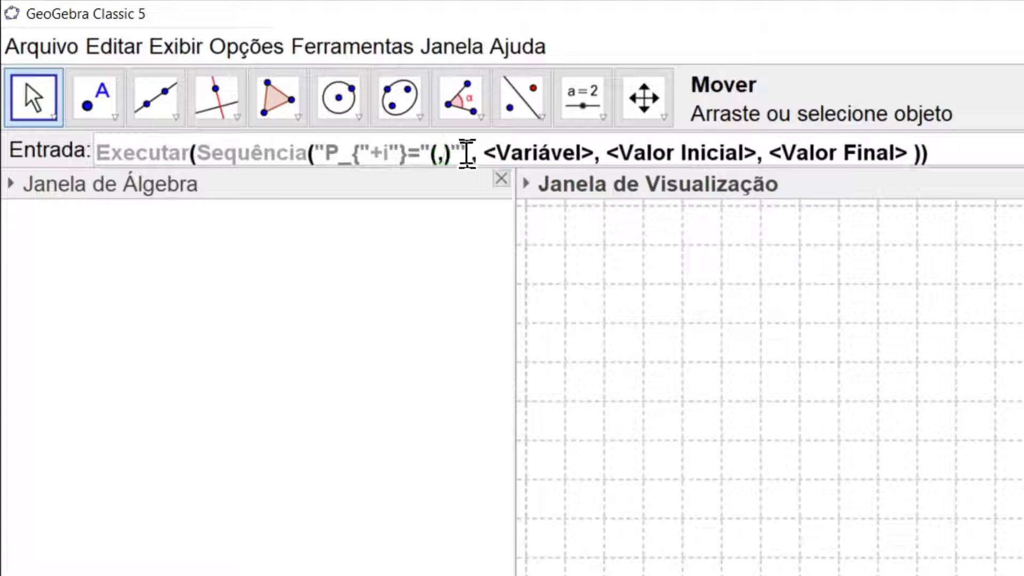
key(Left)
Step: Cut the whole Executar command from the input field and insert the NúmeroAleatório template with integer minimum and maximum
drag(931, 153, 89, 155)
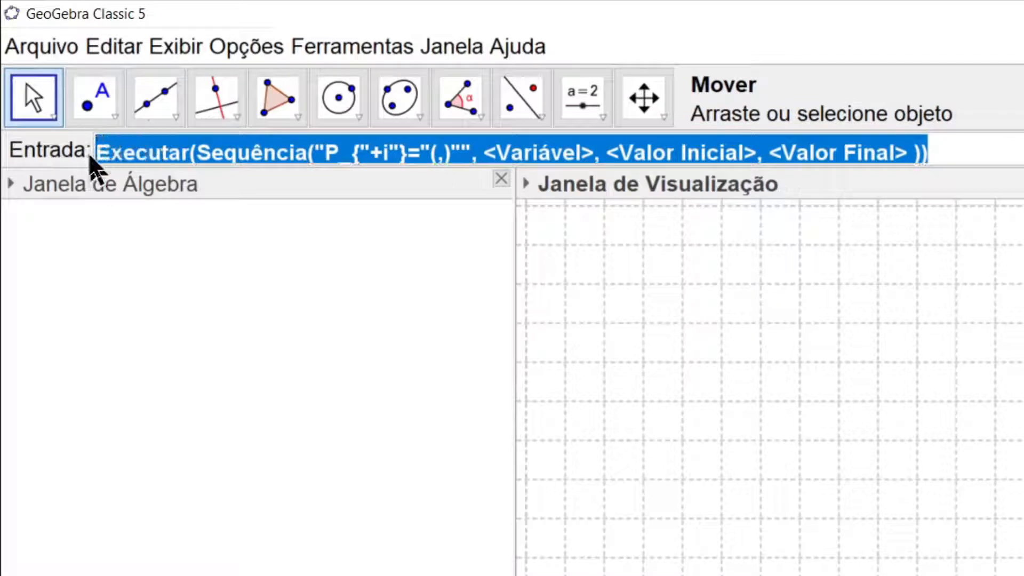
key(ctrl+x)
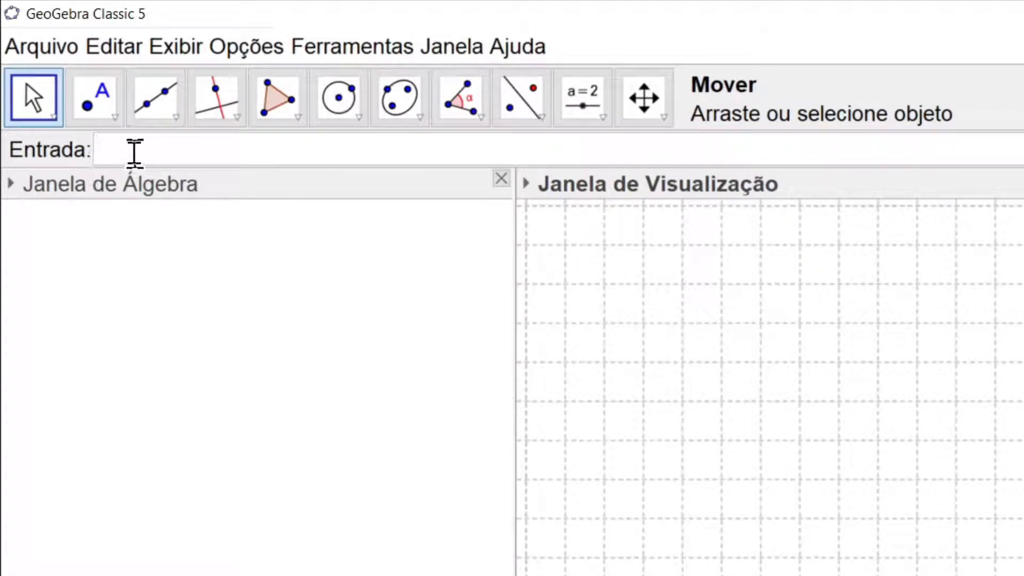
text(numero)
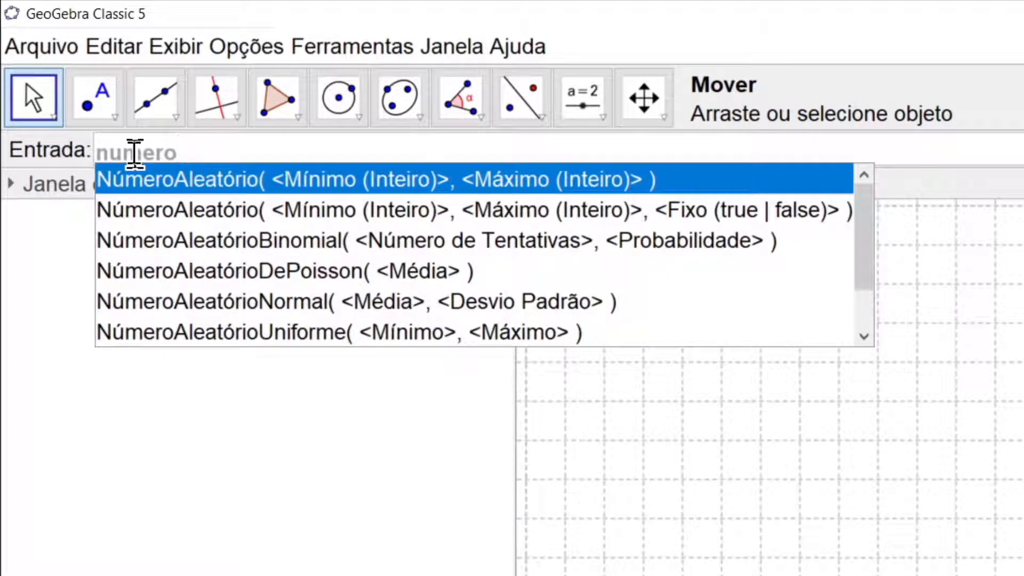
key(Return)
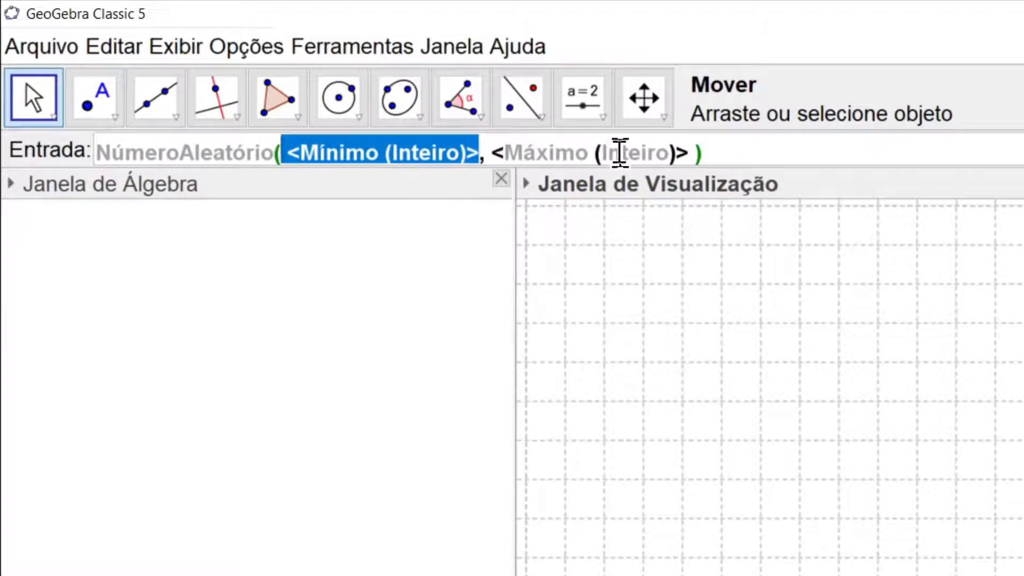
Step: Tile the window beside the browser, re-enter the NúmeroAleatório minimum and maximum template and try to execute it unfilled
key(super+Left)
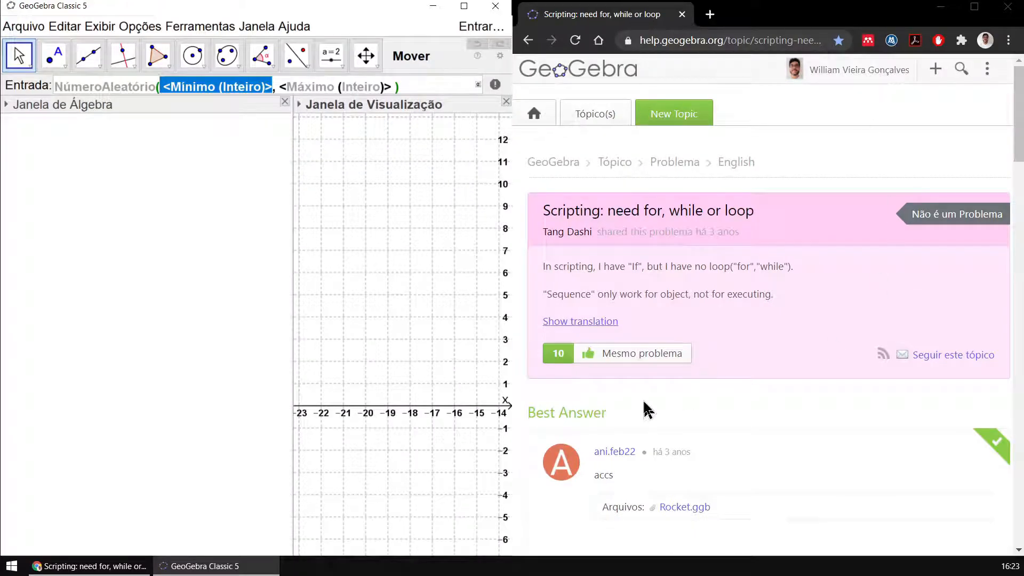
click(52, 87)
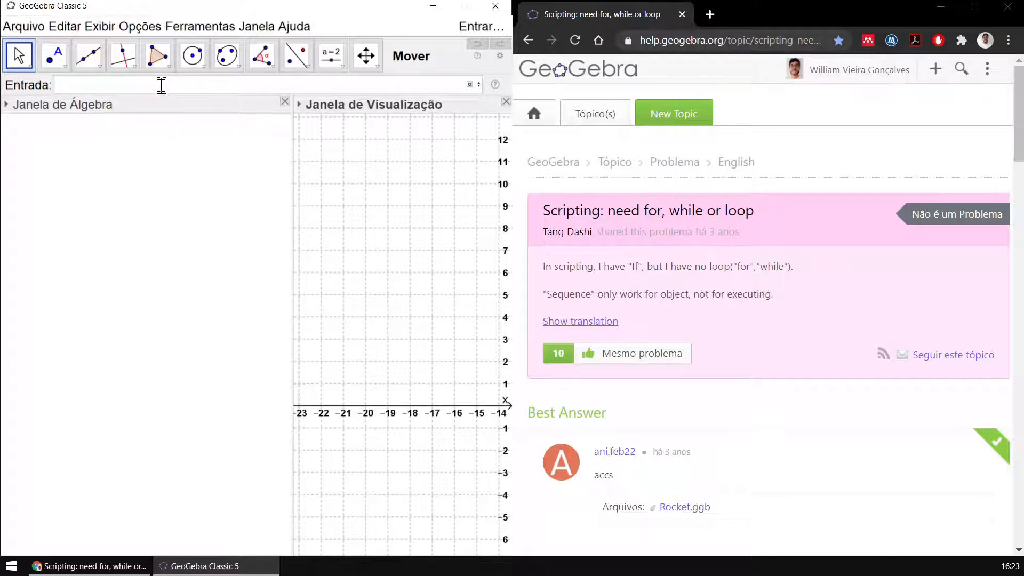
text(nume)
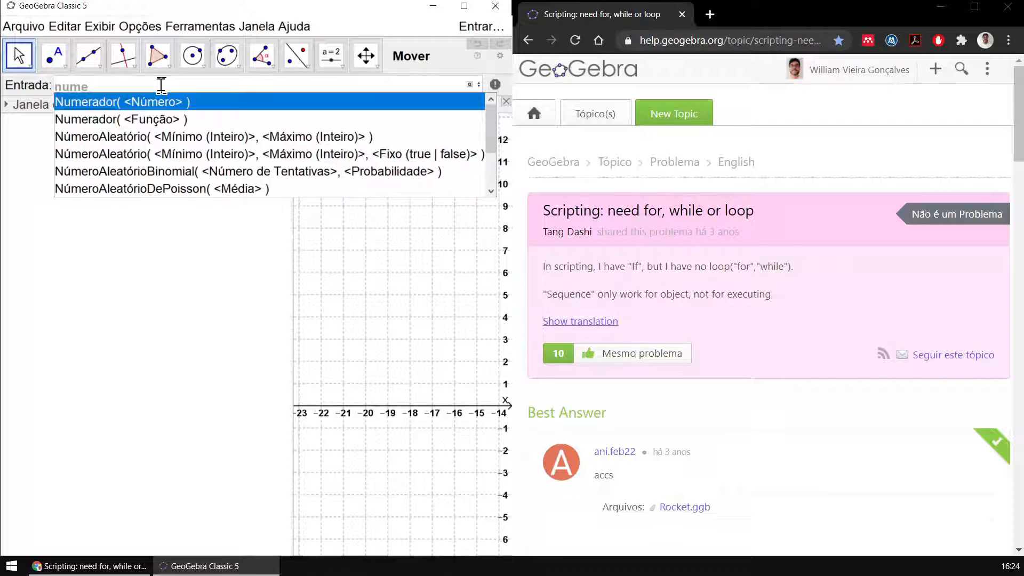
click(147, 136)
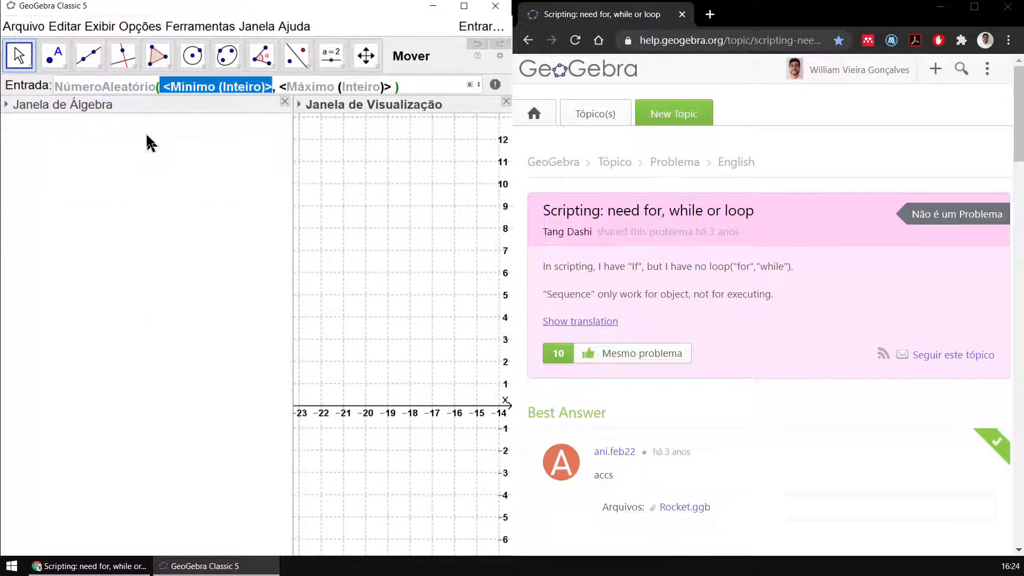
key(Return)
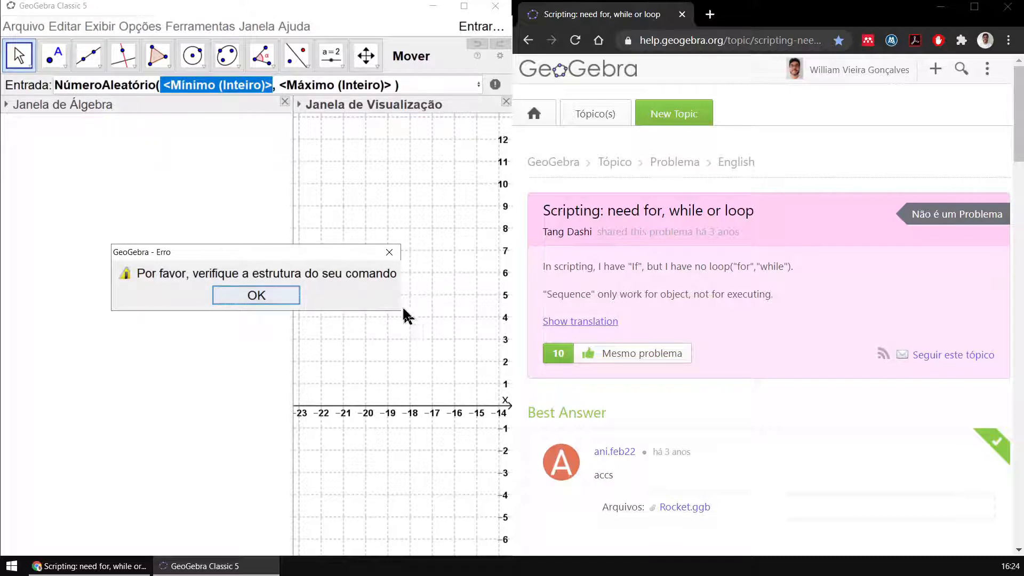
click(232, 294)
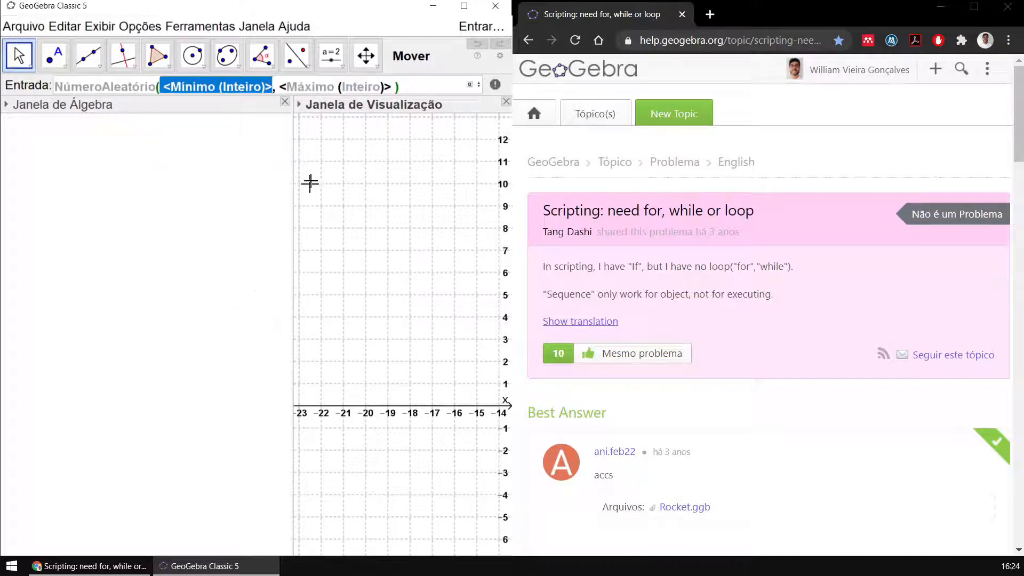
Step: Look up NúmeroAleatório in the full list of commands in the input help to show its syntax
click(494, 86)
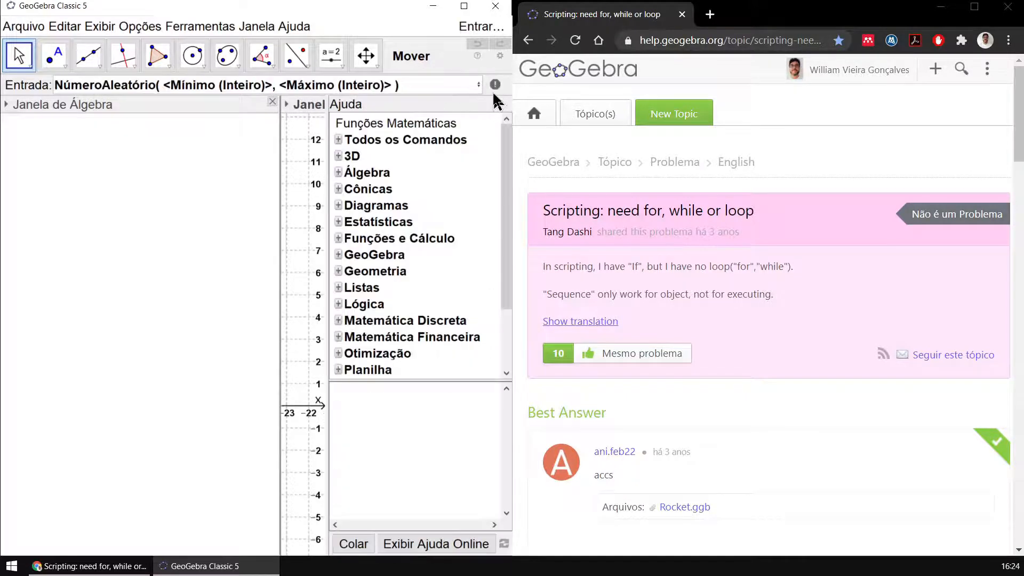
click(448, 148)
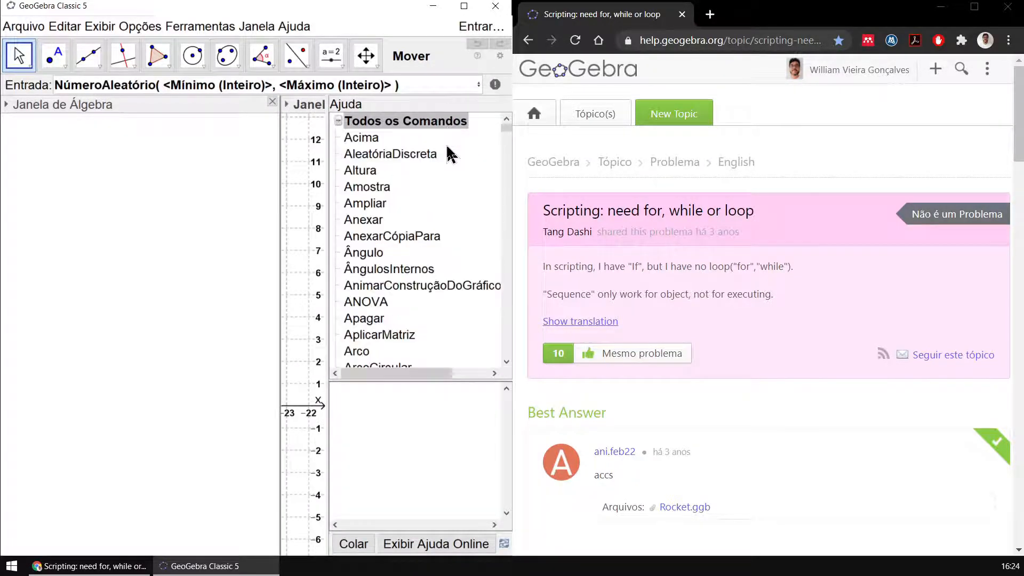
scroll(428, 187, down, 20)
scroll(427, 186, down, 20)
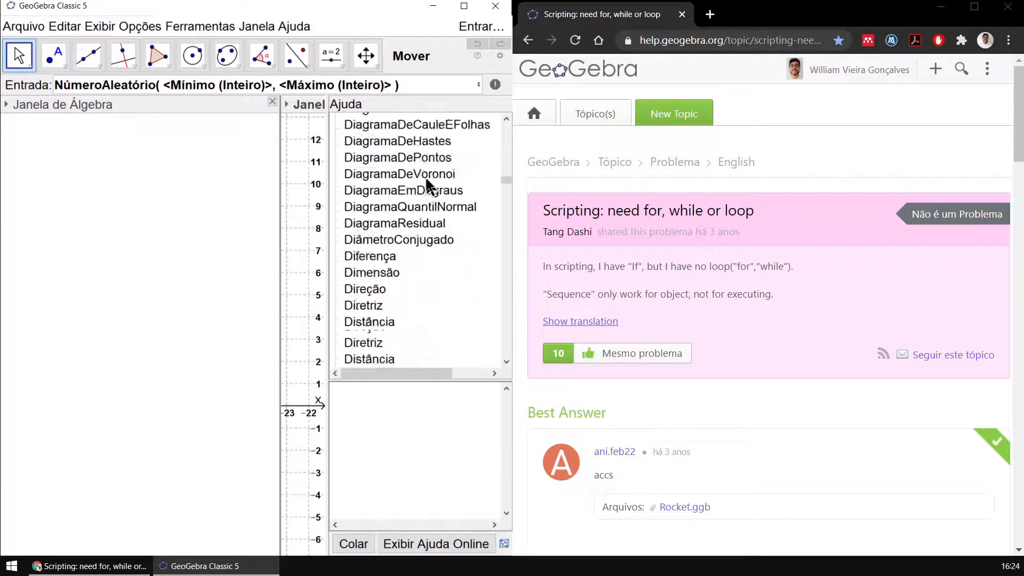
scroll(427, 187, down, 20)
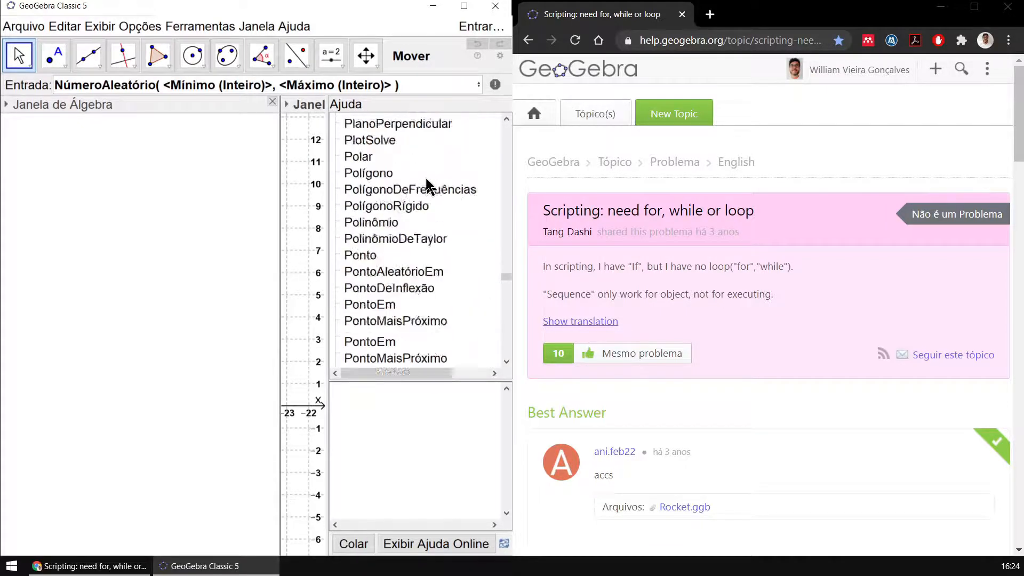
scroll(428, 186, up, 20)
scroll(428, 183, down, 5)
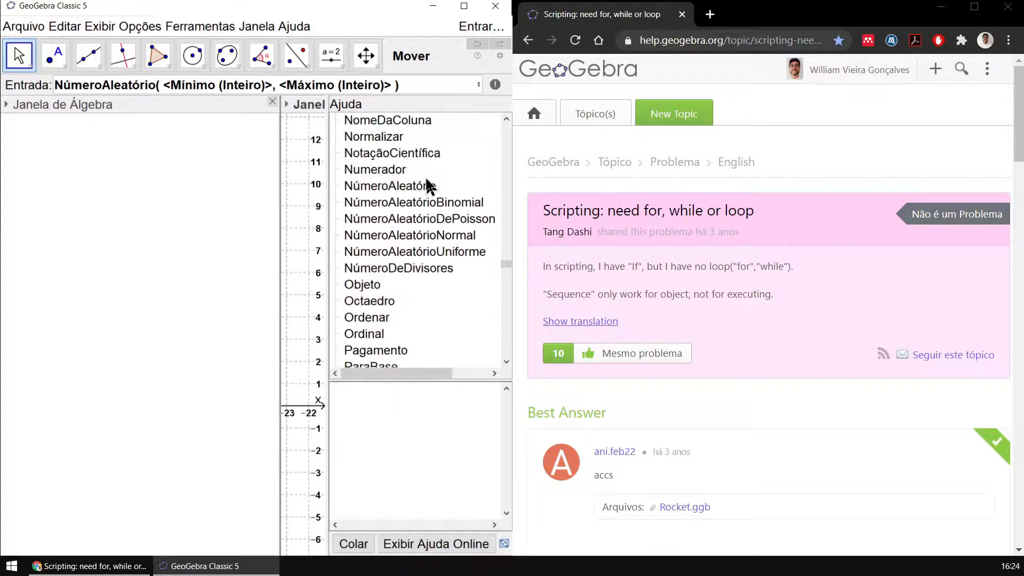
click(420, 188)
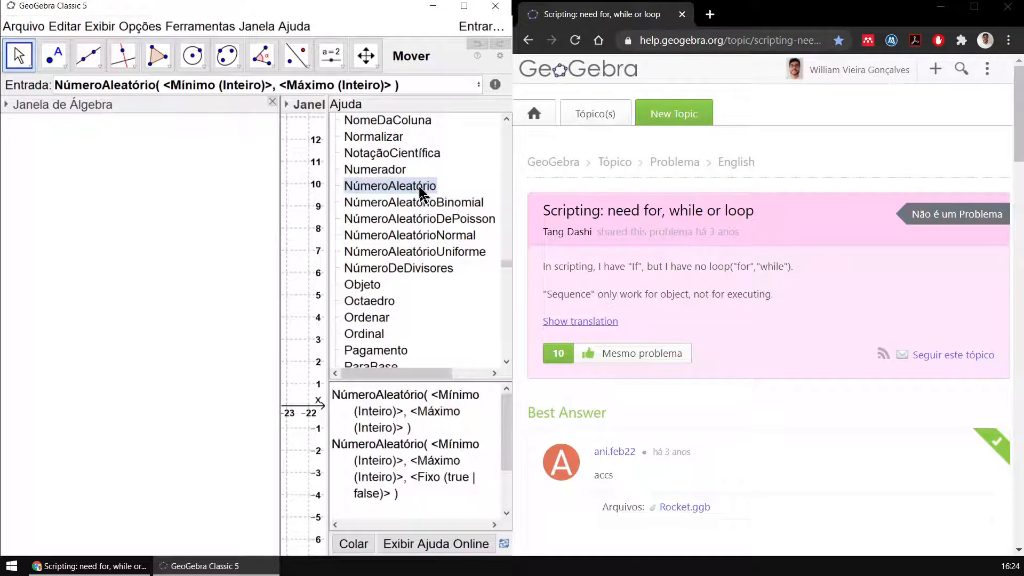
Step: Open the online help for NúmeroAleatório and examine the RandomBetween(0, 10) example on the enlarged page
click(425, 546)
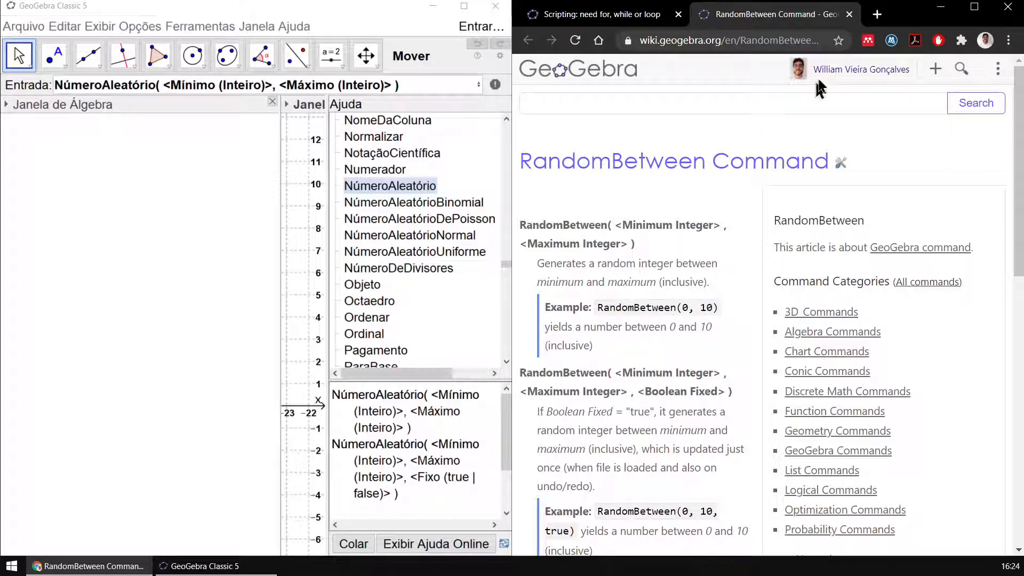
click(968, 13)
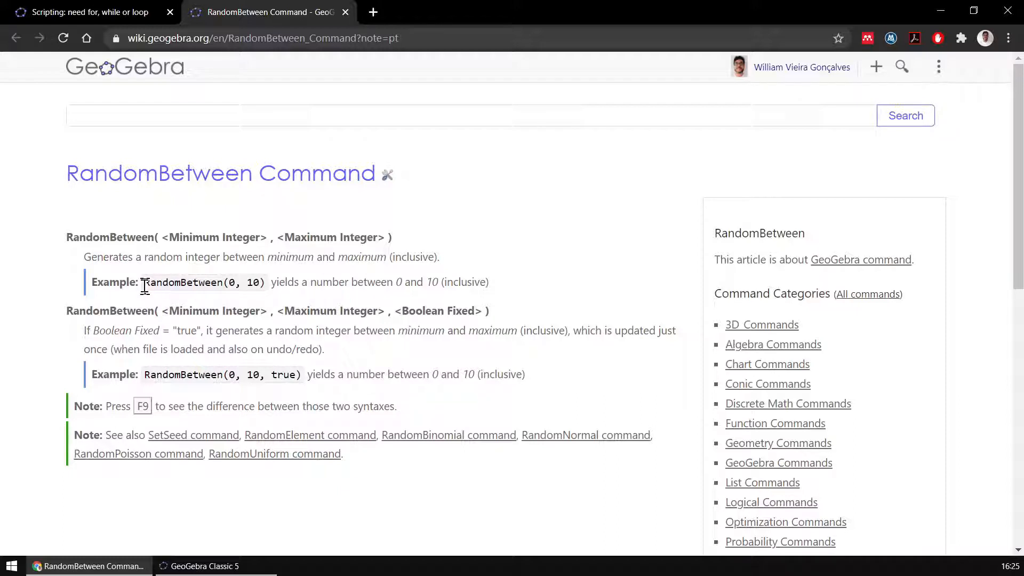
drag(142, 282, 270, 291)
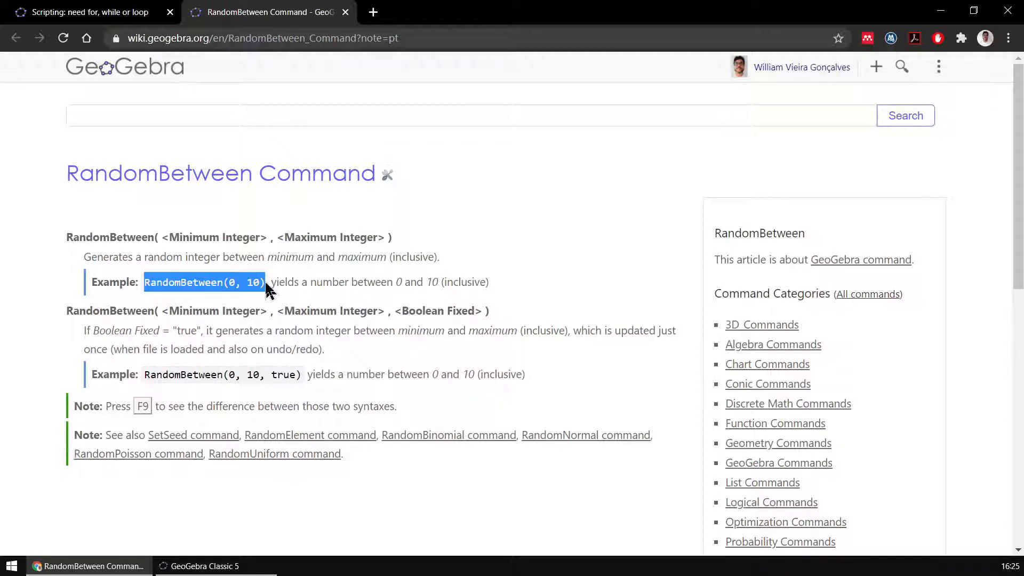
key(super+Right)
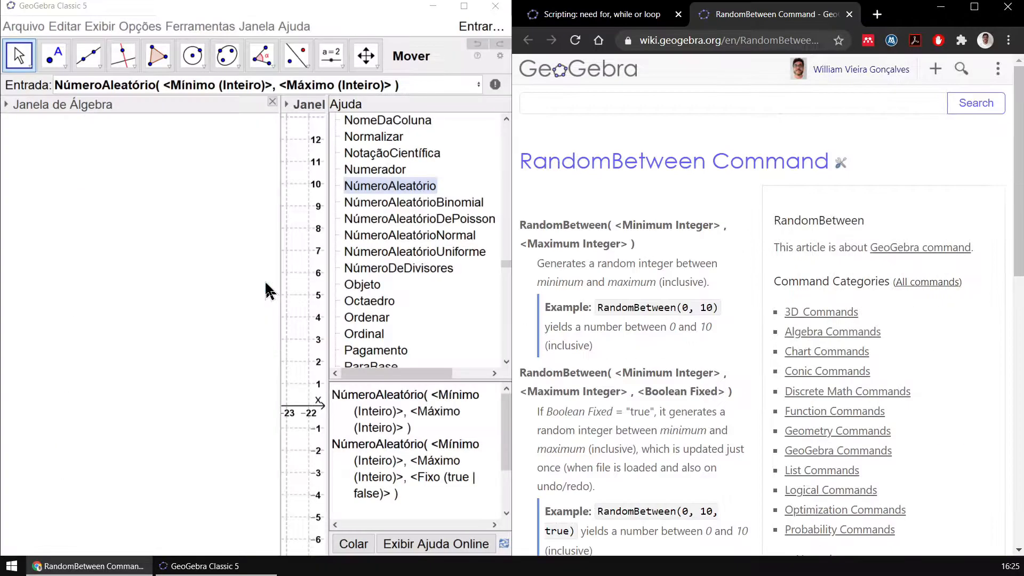
Step: Close the command help and replace the NúmeroAleatório template with the previously cut Executar(Sequência(...)) command containing the P_{"+i"} point definition
click(495, 84)
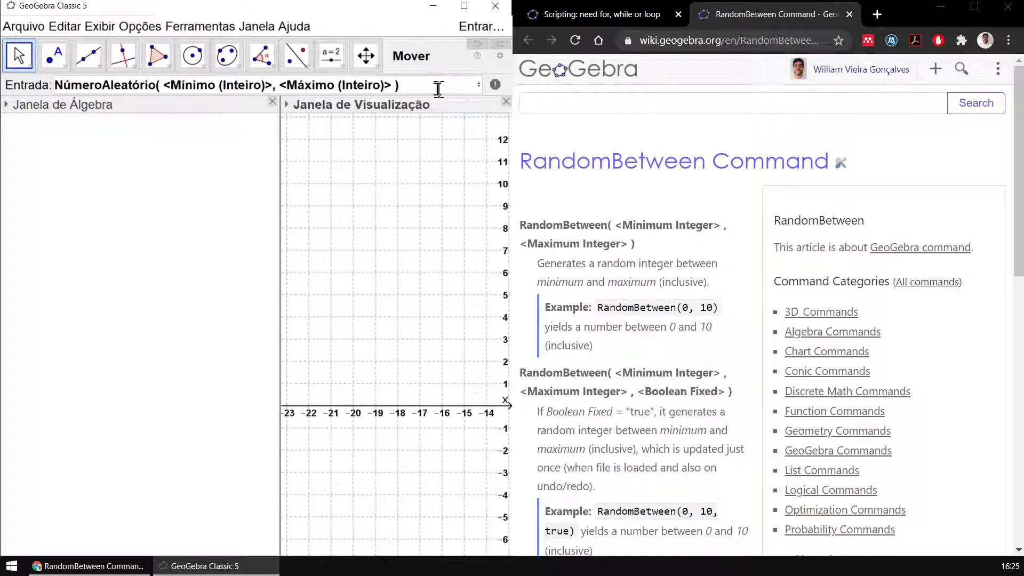
click(397, 85)
drag(397, 85, 50, 92)
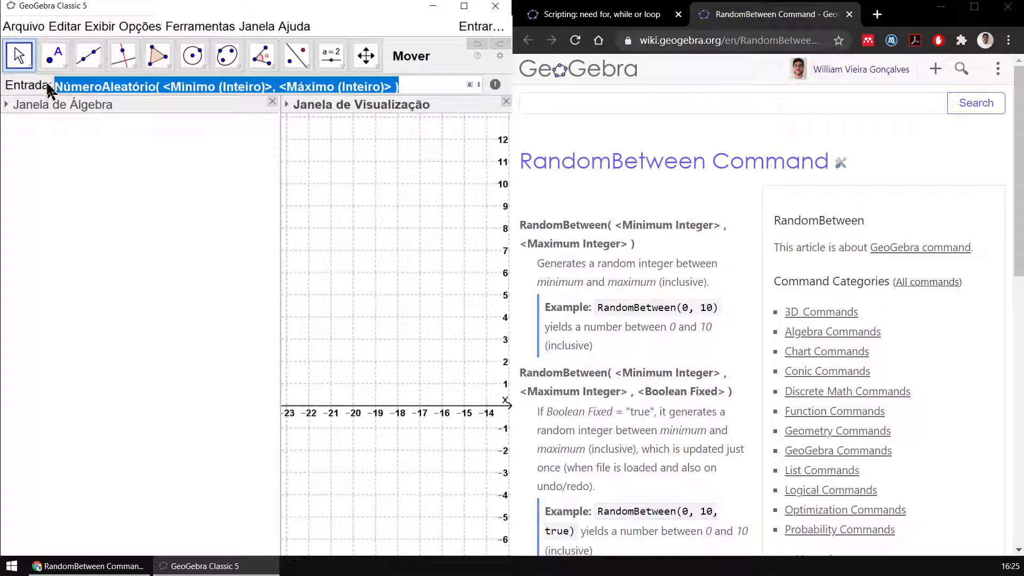
text(Sequência("P_{"+i"}="(,)"", <Variável>, <Valor Inicial>, <Valor Final> )))
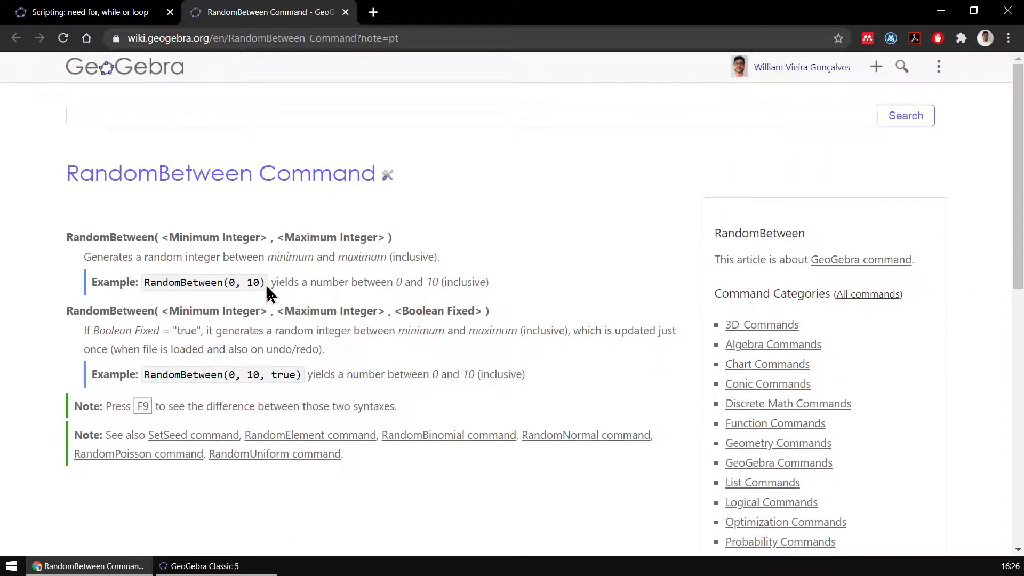
Step: Copy the RandomBetween(0, 10) example from the help page and insert it as the first coordinate in the maximized GeoGebra window
drag(263, 283, 143, 286)
key(ctrl+c)
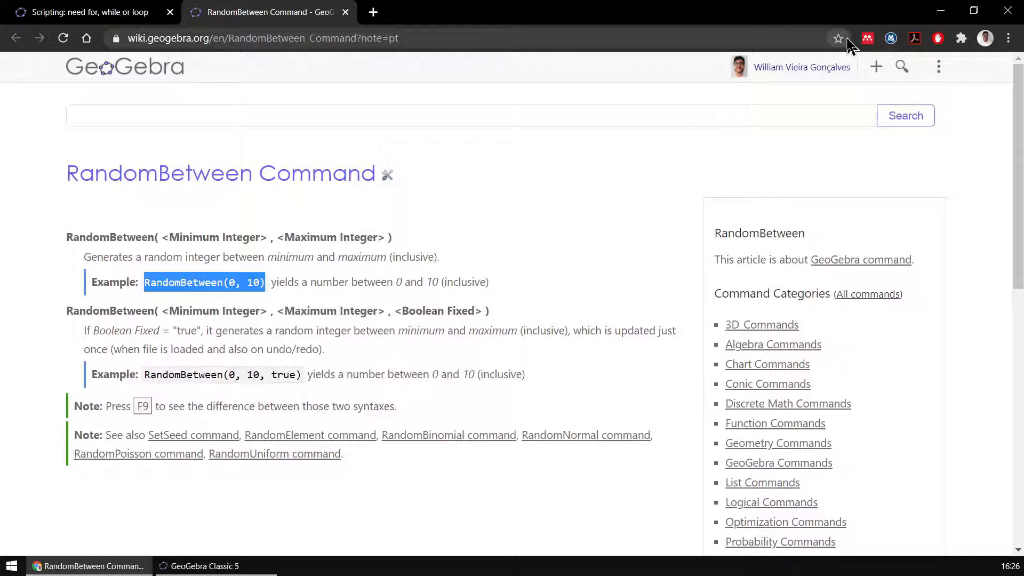
key(alt+Tab)
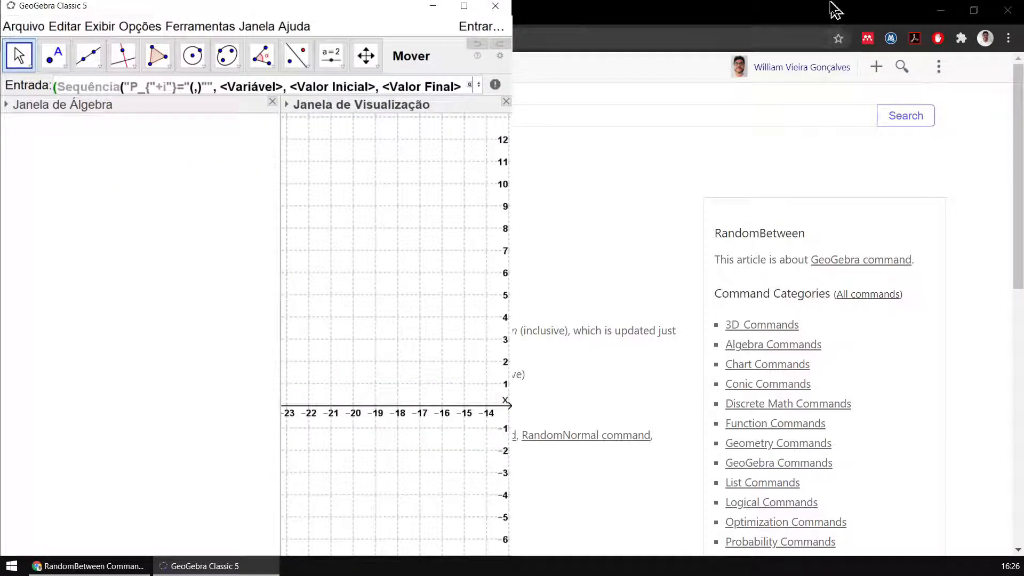
click(464, 7)
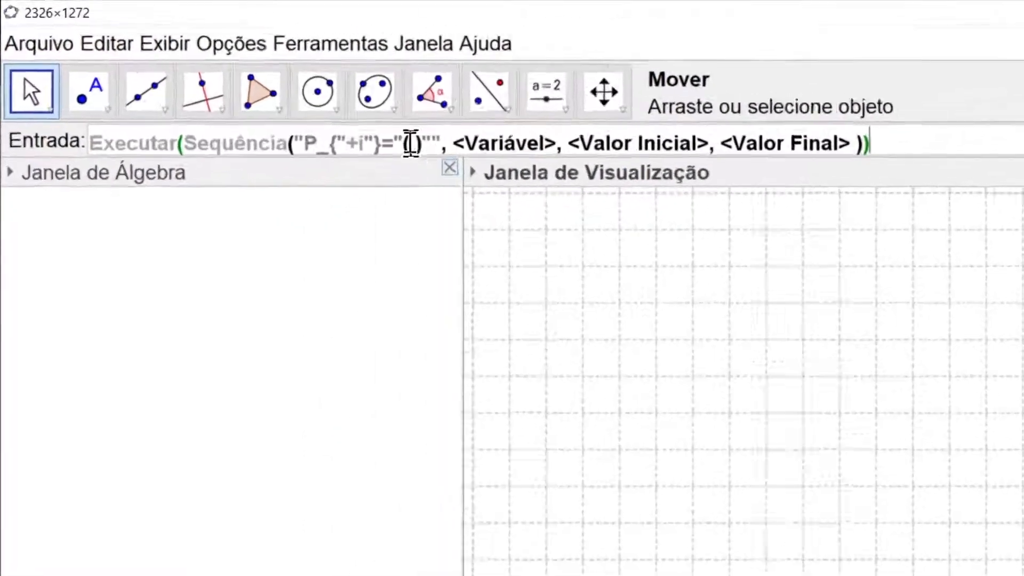
click(249, 86)
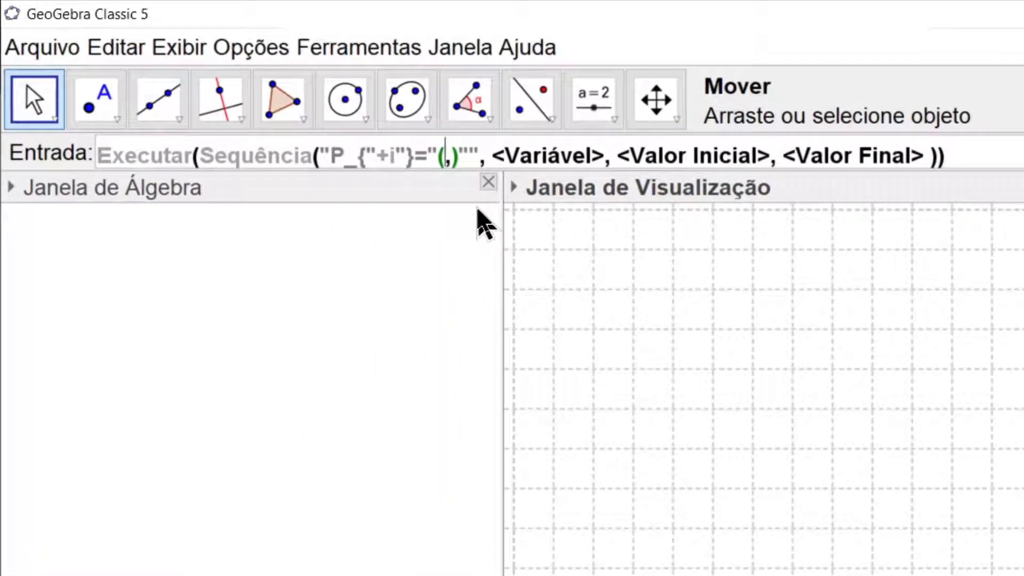
key(ctrl+v)
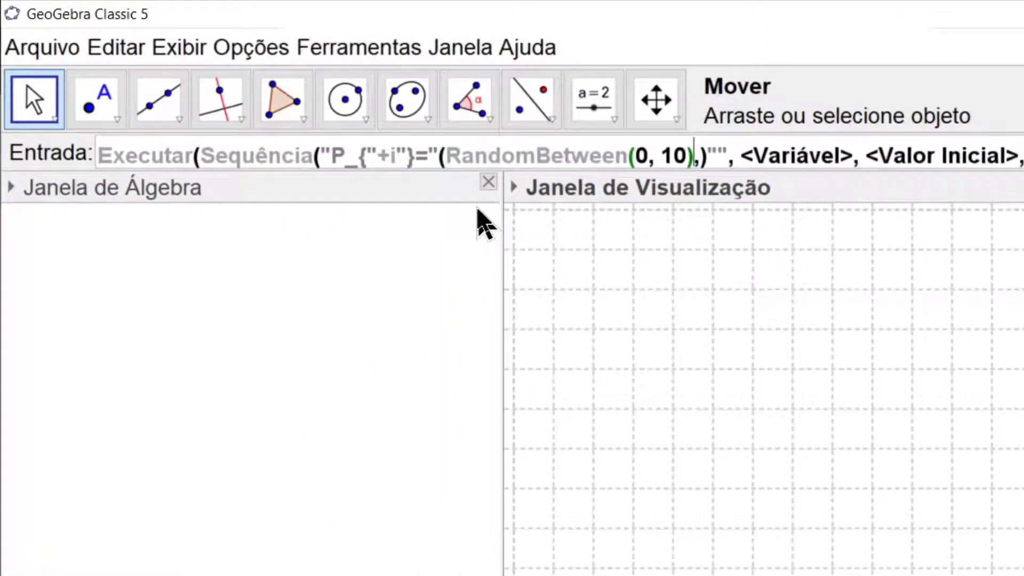
Step: Try adding true as the third argument of RandomBetween(0, 10), and remove it again
click(645, 158)
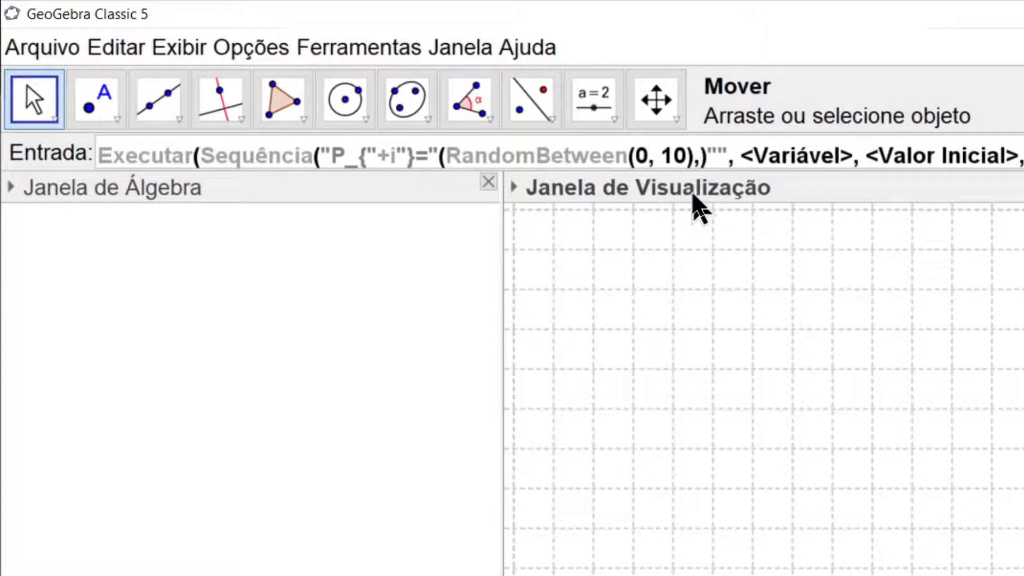
click(688, 155)
text(,tru)
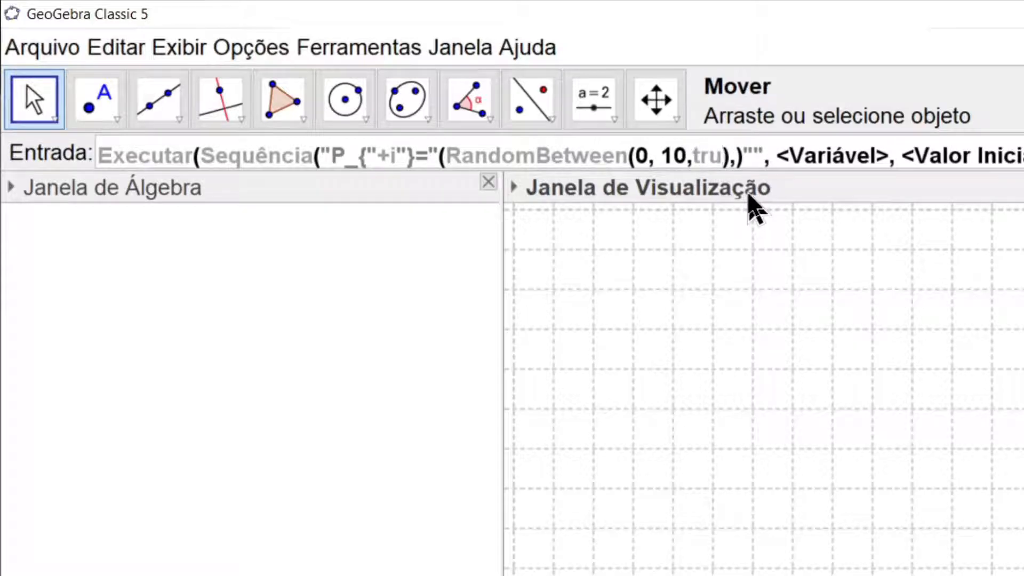
text(e)
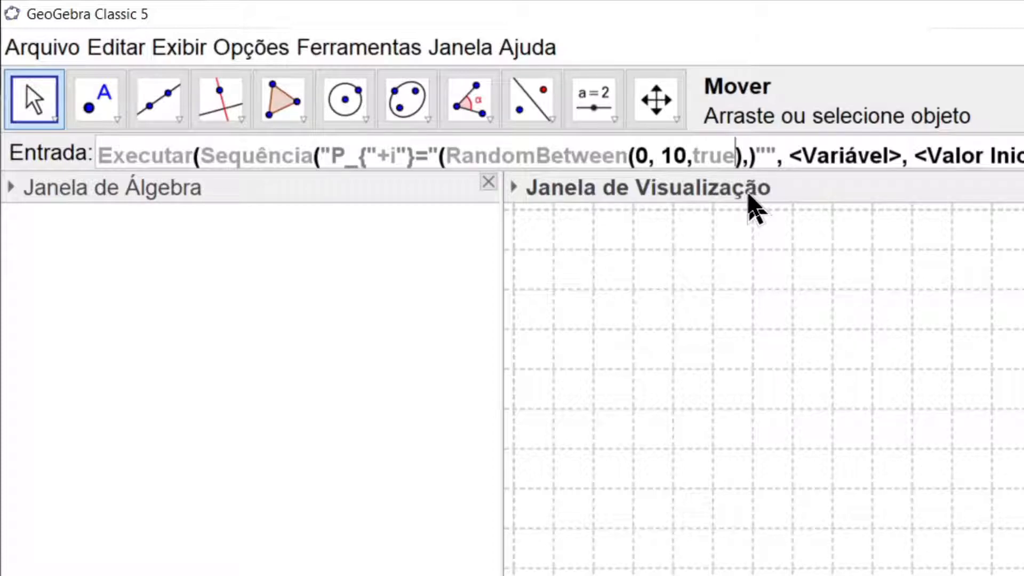
key(BackSpace)
key(BackSpace)
key(BackSpace)
key(BackSpace)
key(BackSpace)
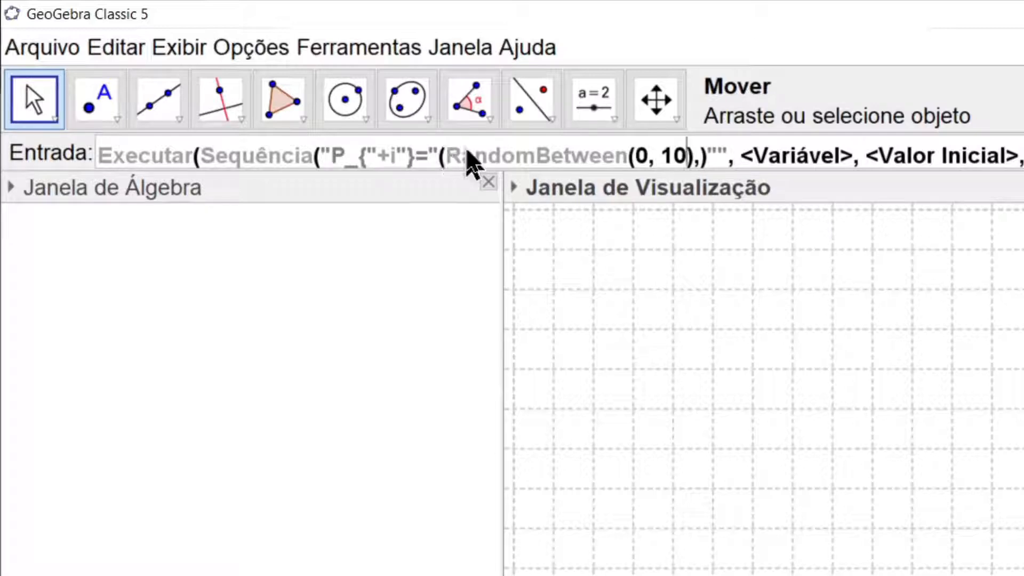
Step: Copy RandomBetween(0, 10) from the first coordinate and paste it after the comma as the second coordinate
click(445, 155)
drag(447, 152, 709, 171)
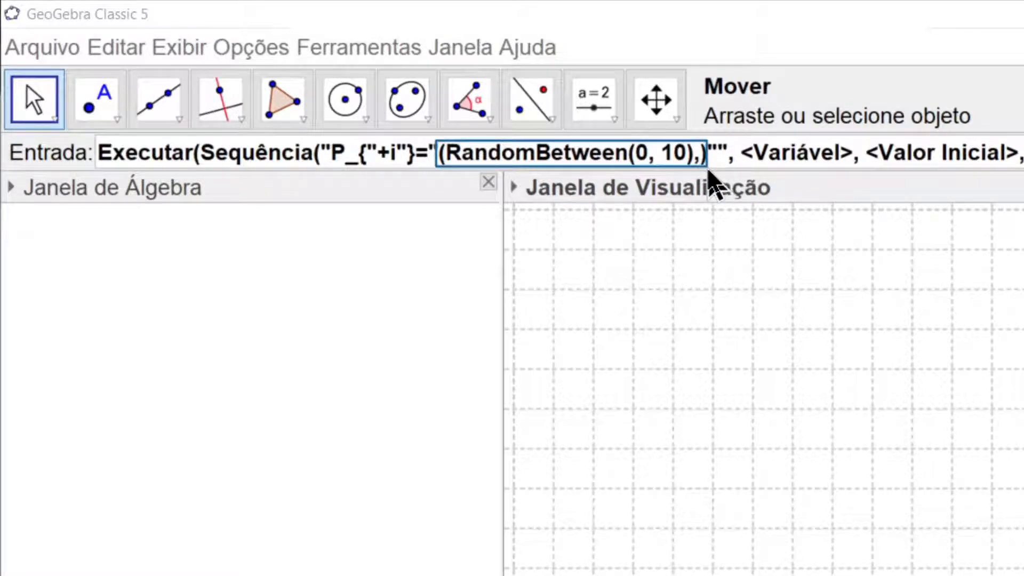
click(437, 144)
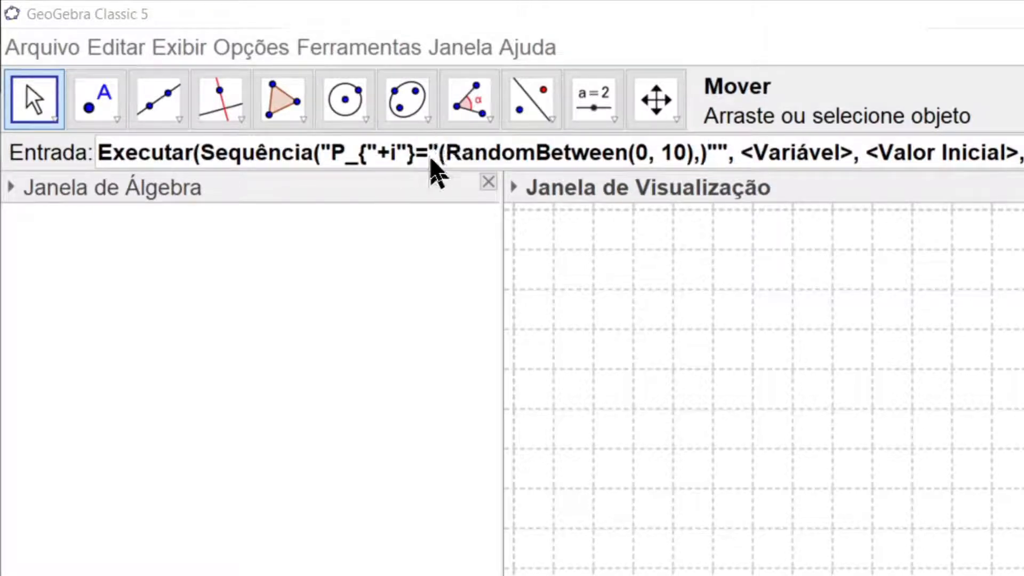
drag(448, 151, 696, 168)
key(ctrl+c)
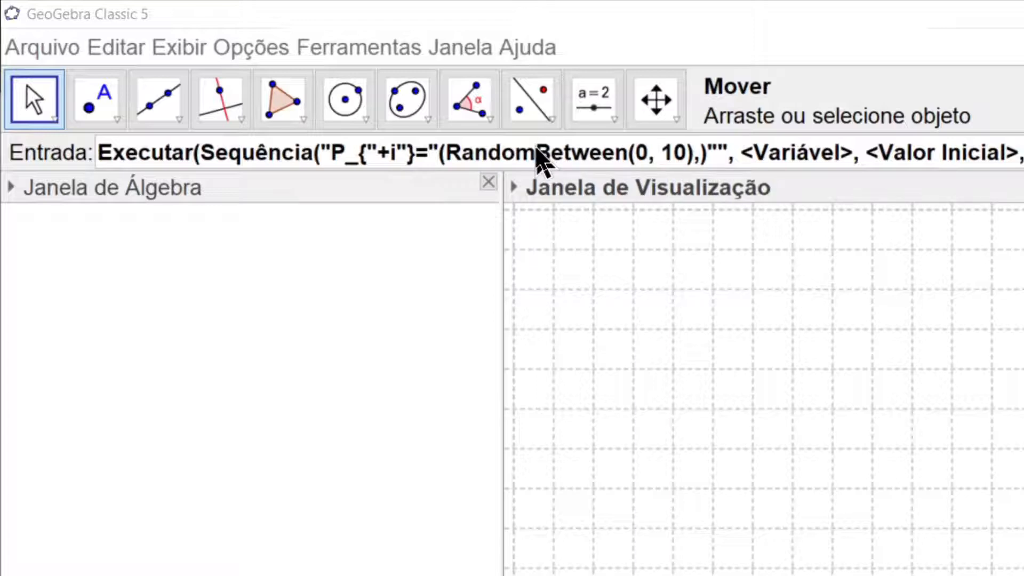
drag(448, 155, 691, 157)
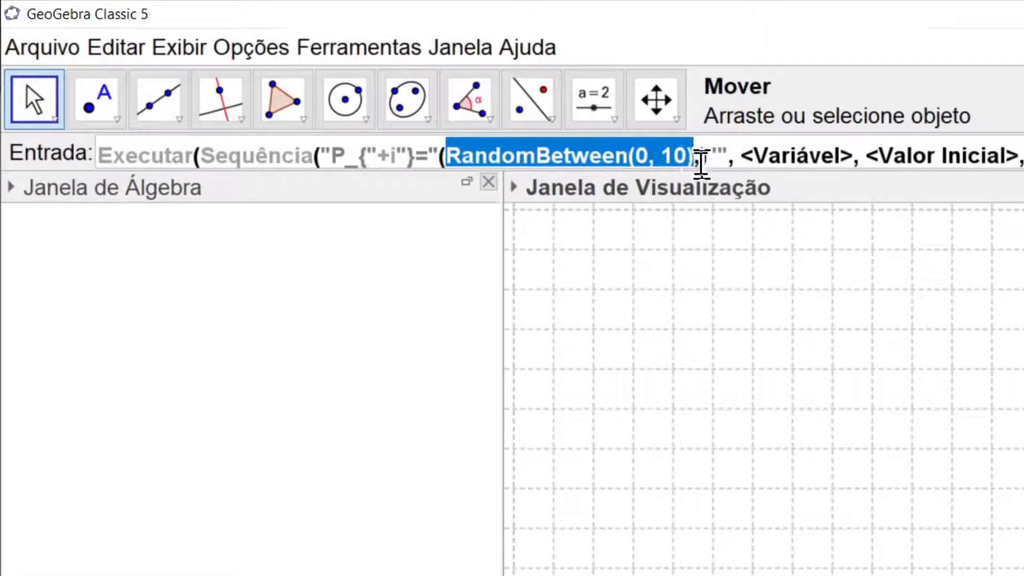
click(702, 165)
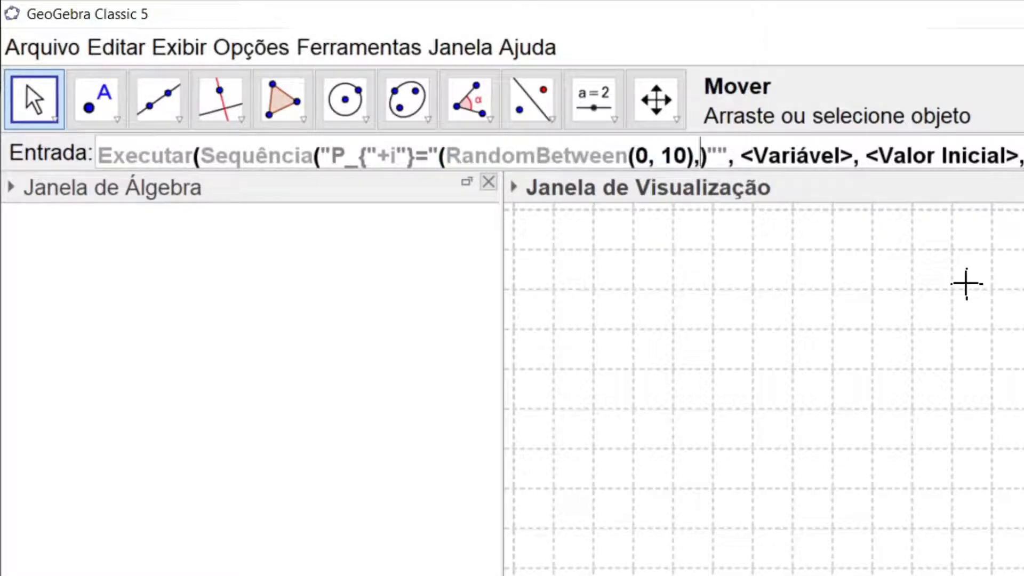
key(ctrl+v)
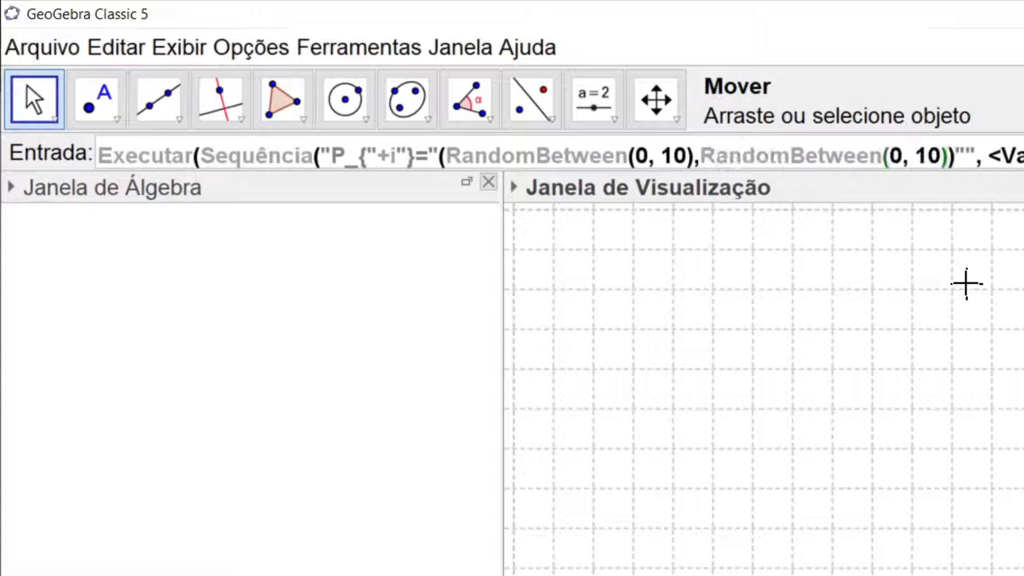
Step: Set the second coordinate's RandomBetween range to a minimum of 3 and a maximum of 7
double_click(919, 157)
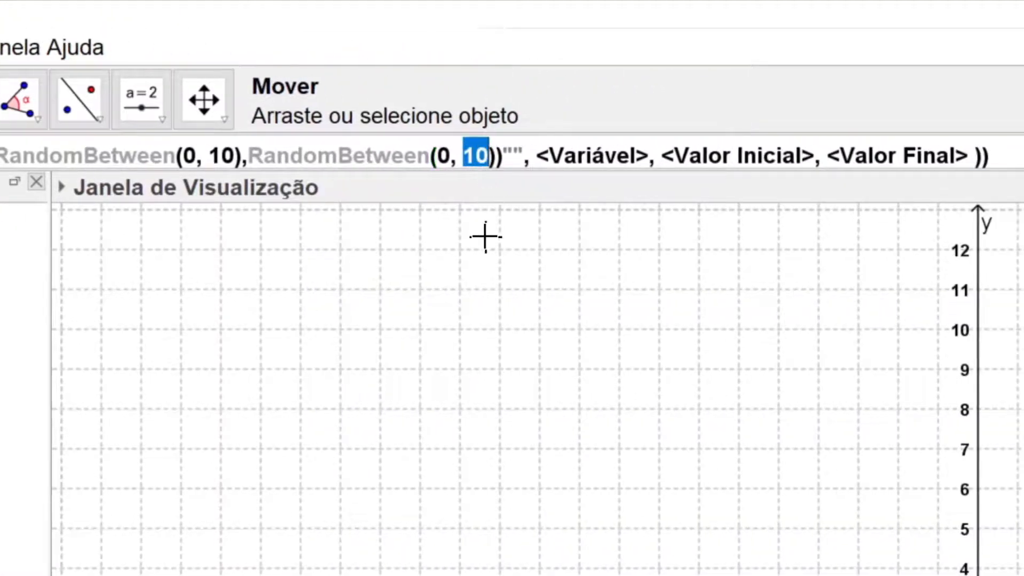
double_click(442, 156)
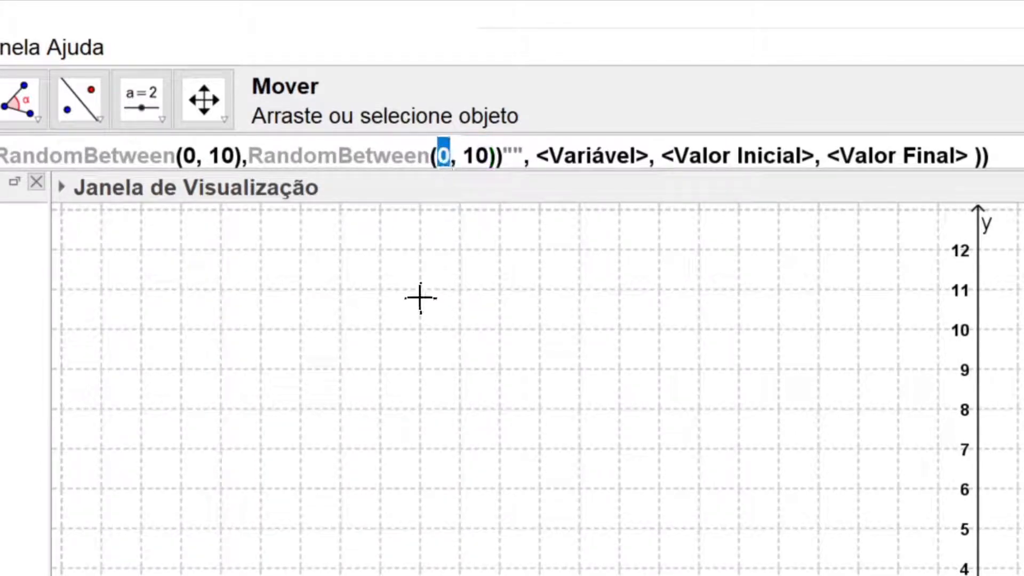
text(3)
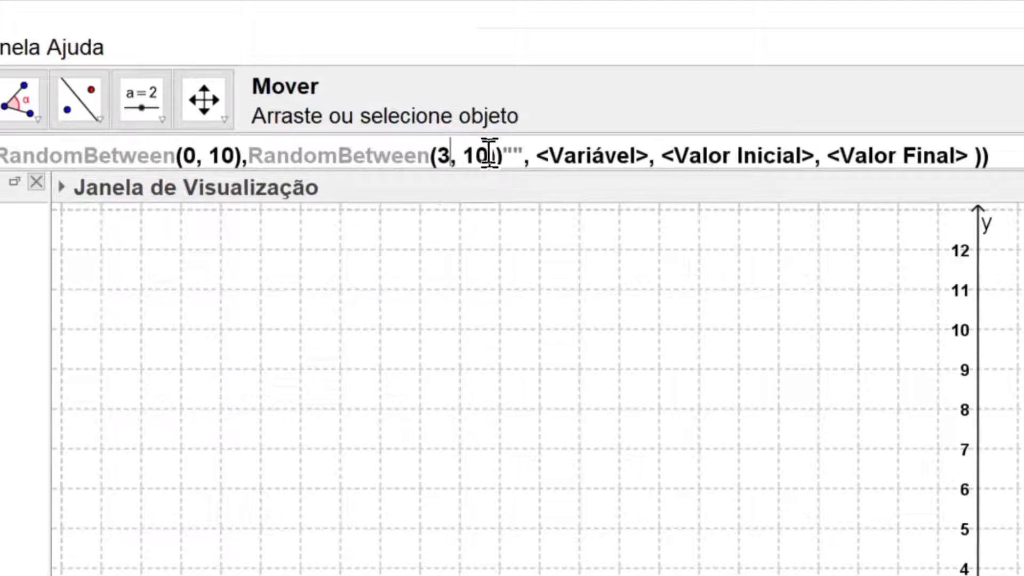
drag(490, 154, 463, 154)
text(7)
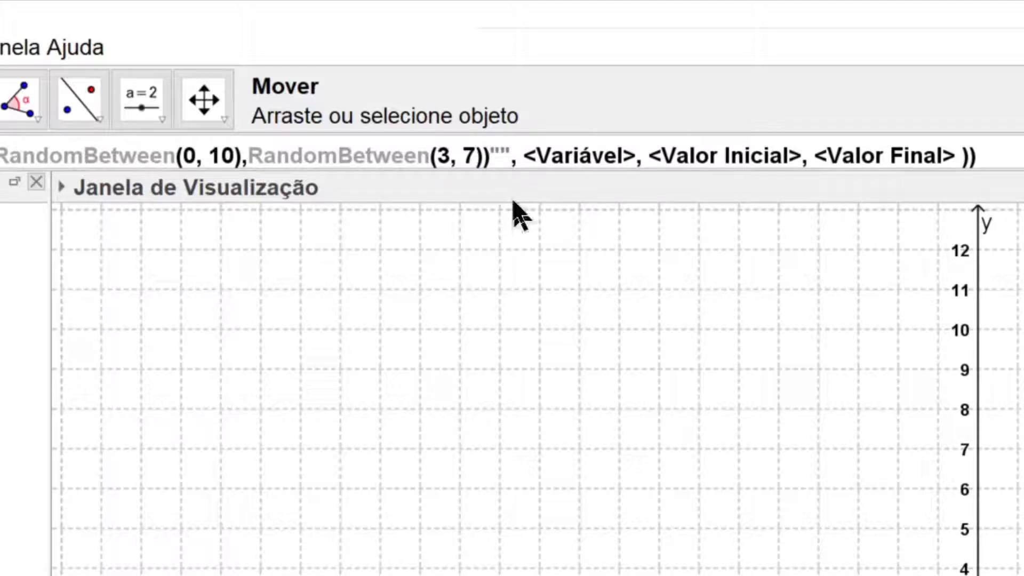
Step: Replace the <Variável> placeholder of Sequência with i and select the <Valor Inicial> placeholder
drag(522, 155, 635, 155)
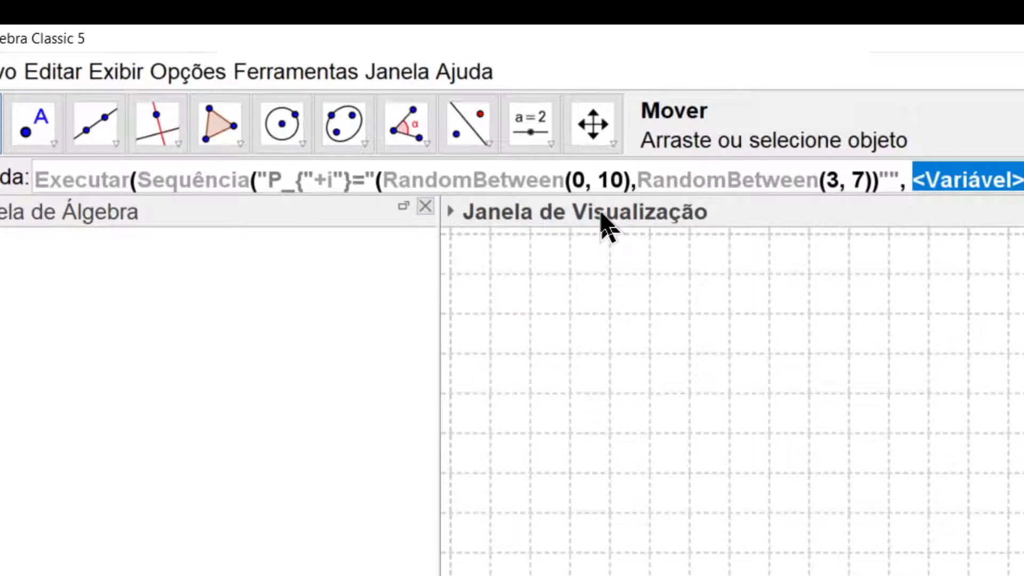
text(i,)
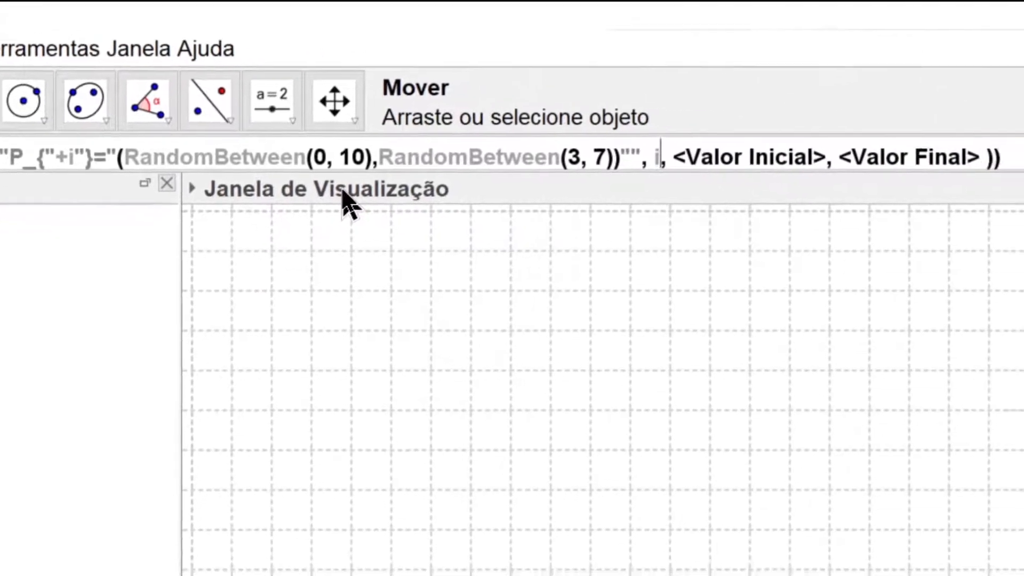
key(Tab)
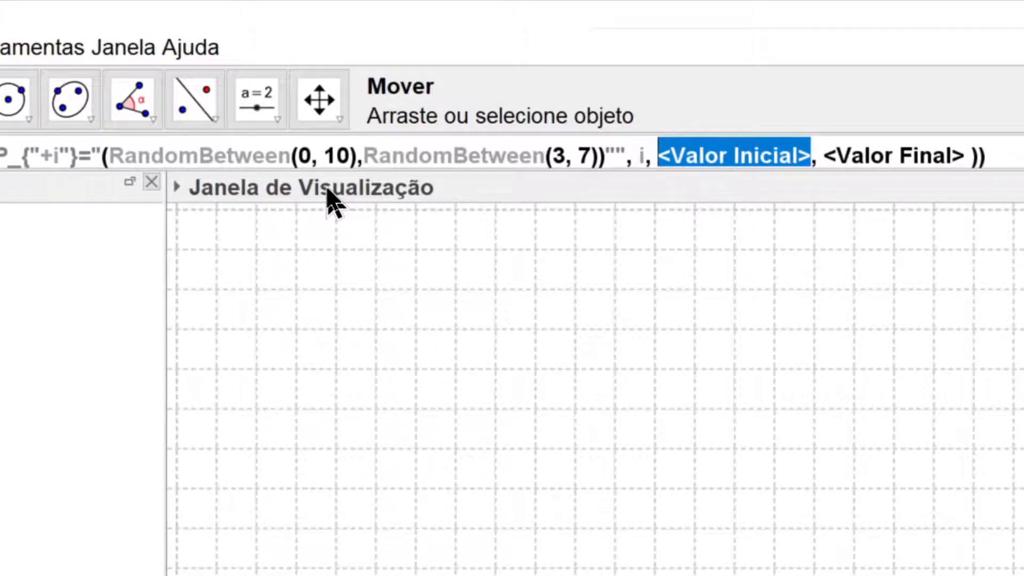
Step: Set the Sequência's initial value to 1 and final value to 10, and run the Executar command
text(1)
key(Tab)
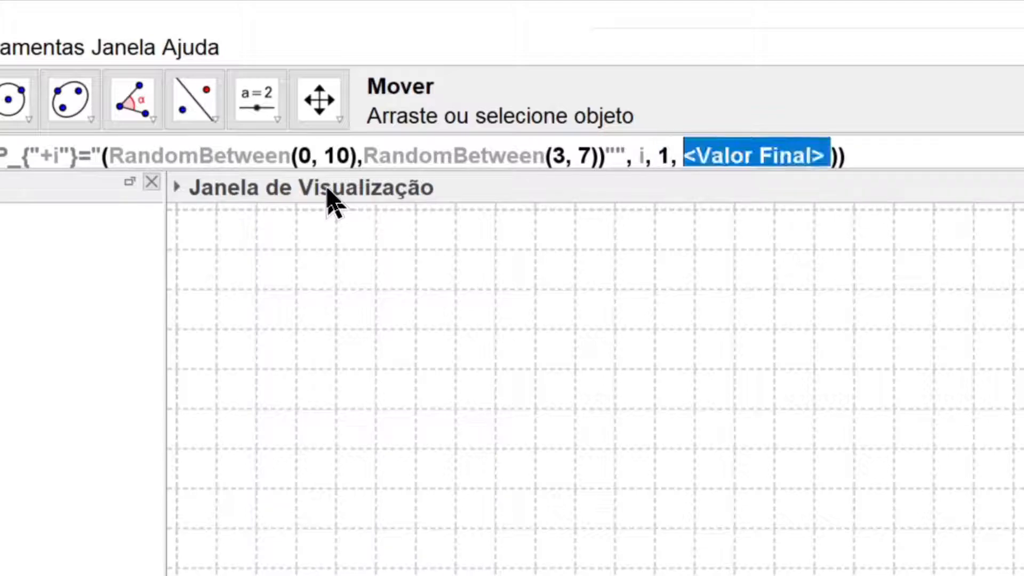
text(10)
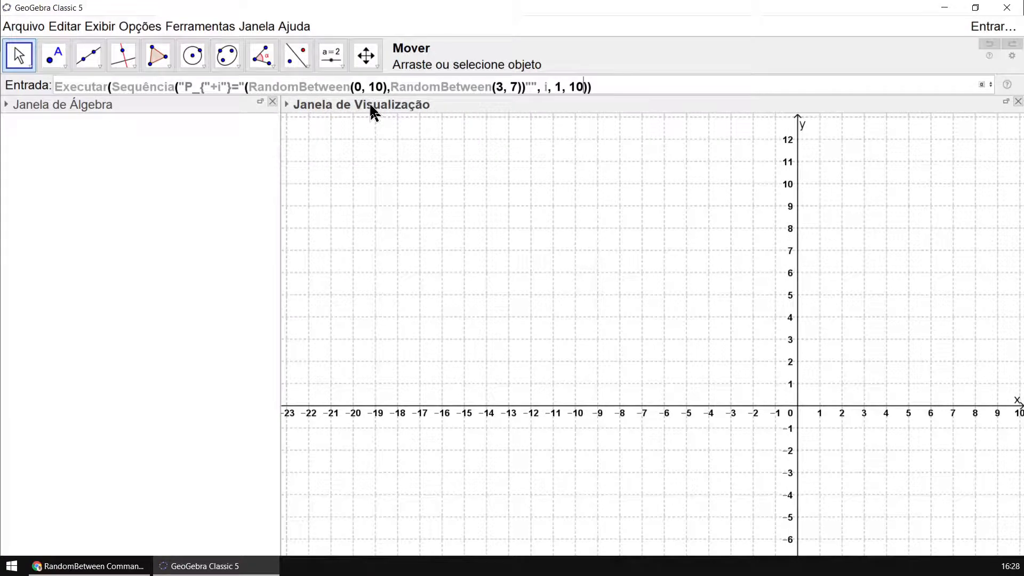
key(Return)
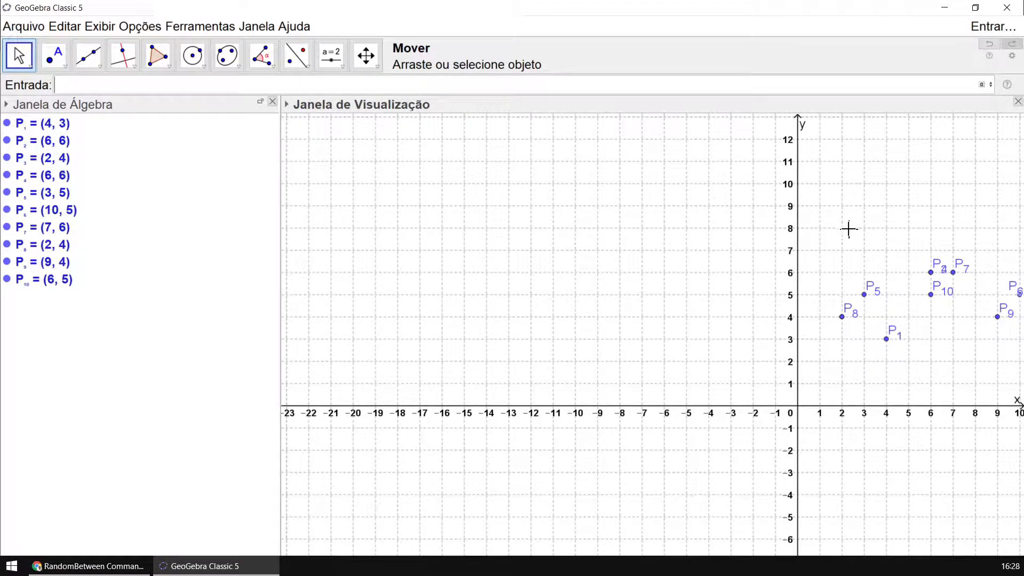
Step: Separate point P_4 from the overlapping P_2 by moving it to about (4.7, 6.52)
drag(880, 210, 393, 183)
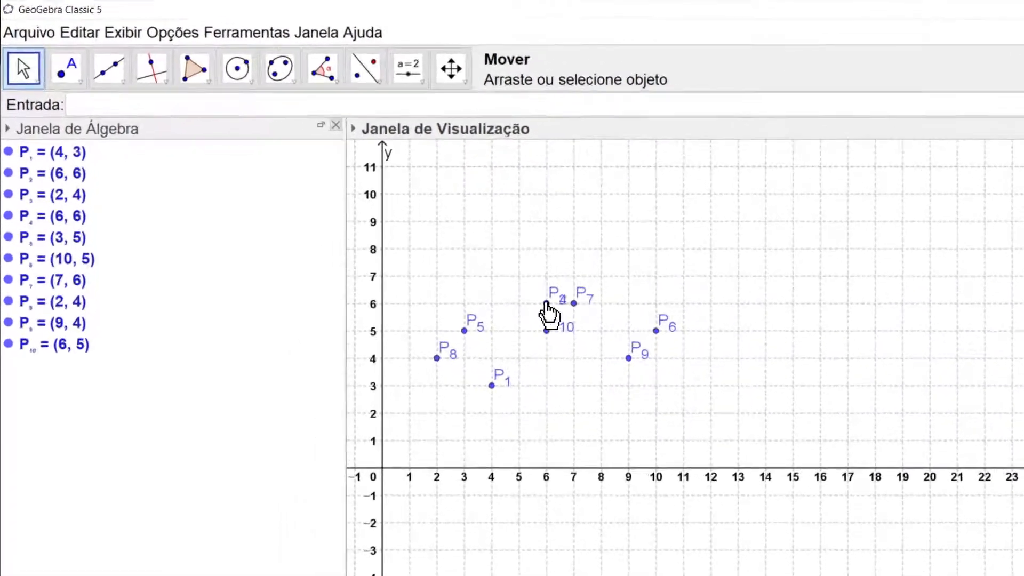
drag(547, 304, 519, 308)
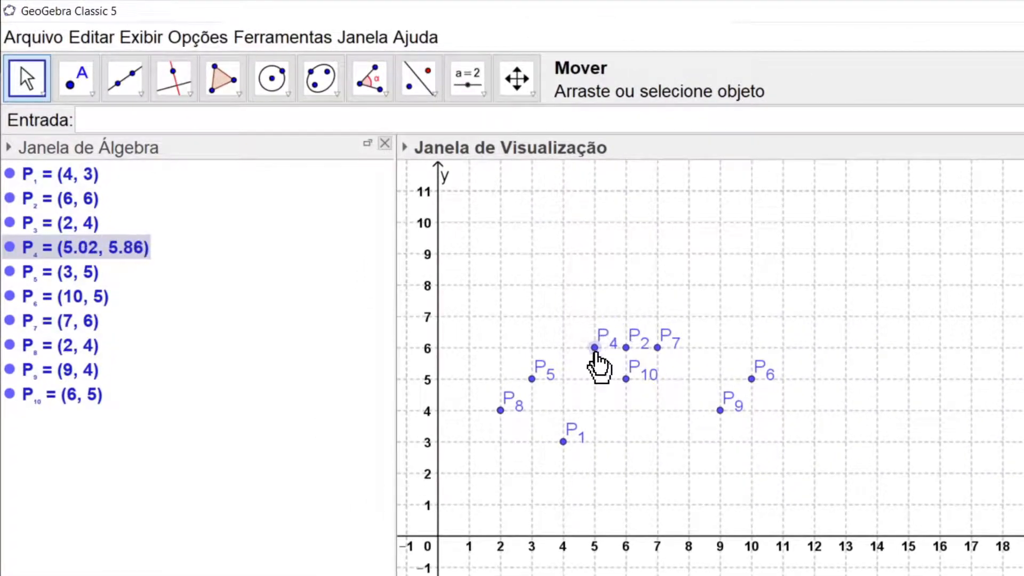
drag(596, 357, 585, 334)
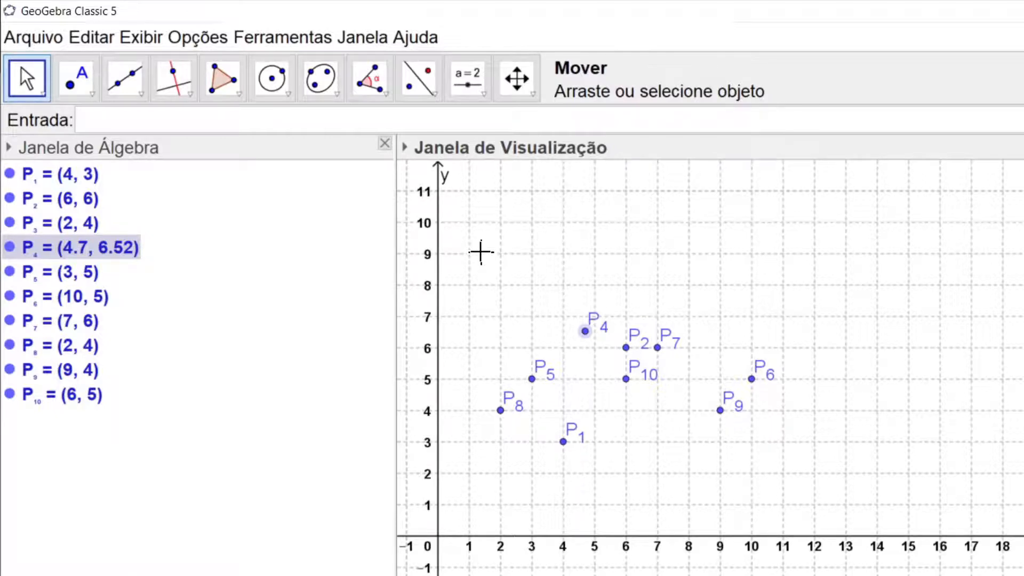
click(291, 118)
text(regre)
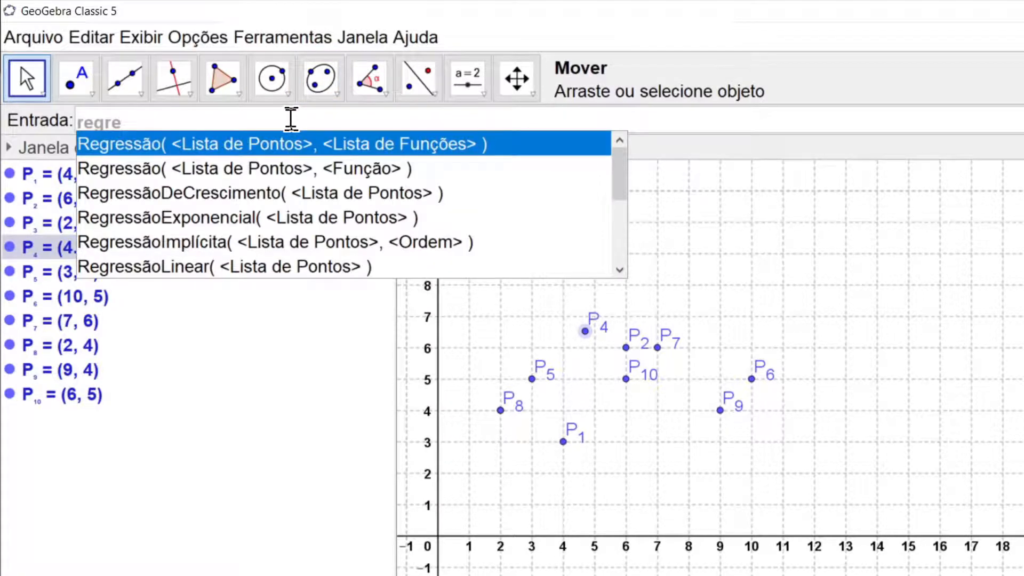
click(244, 266)
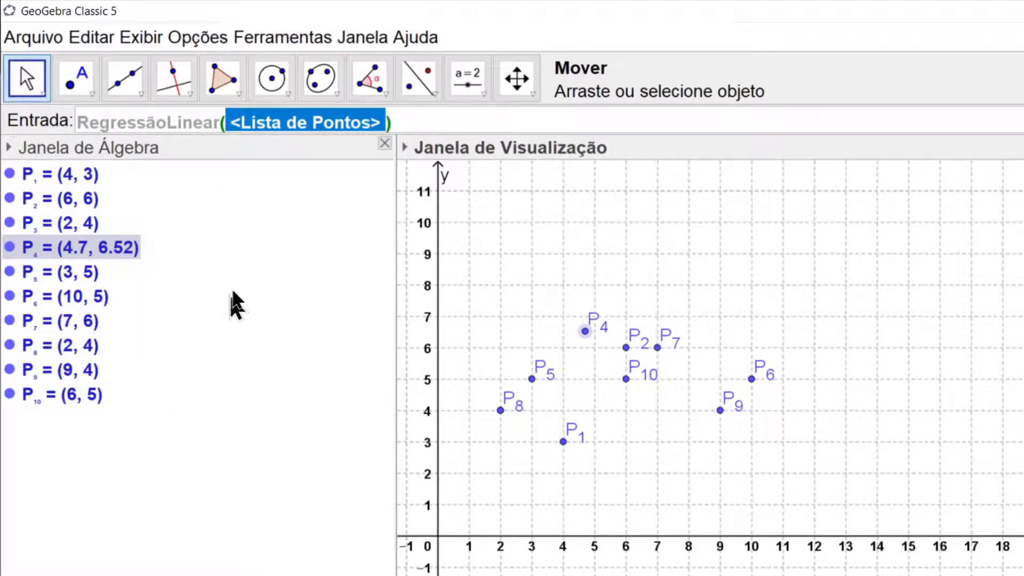
drag(405, 119, 57, 119)
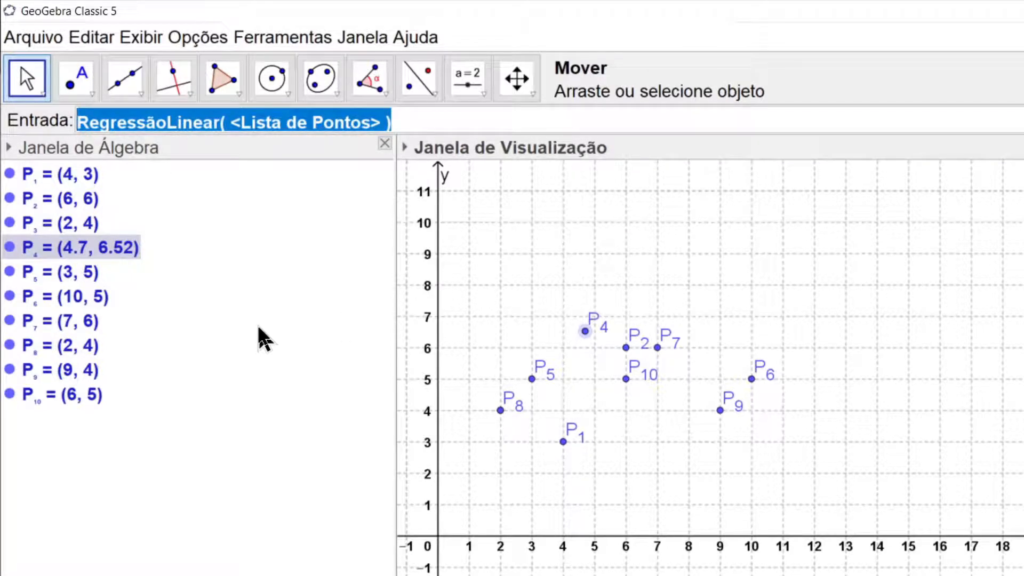
Step: Enter a Sequência command with expression, variable, initial and final values, and nest the Objeto command as its expression
text(seq)
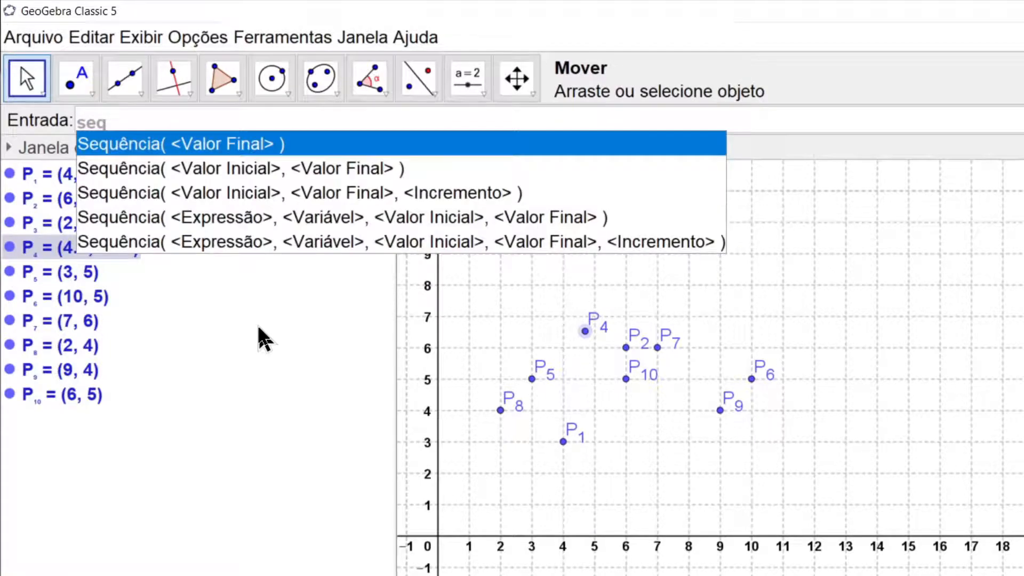
click(254, 218)
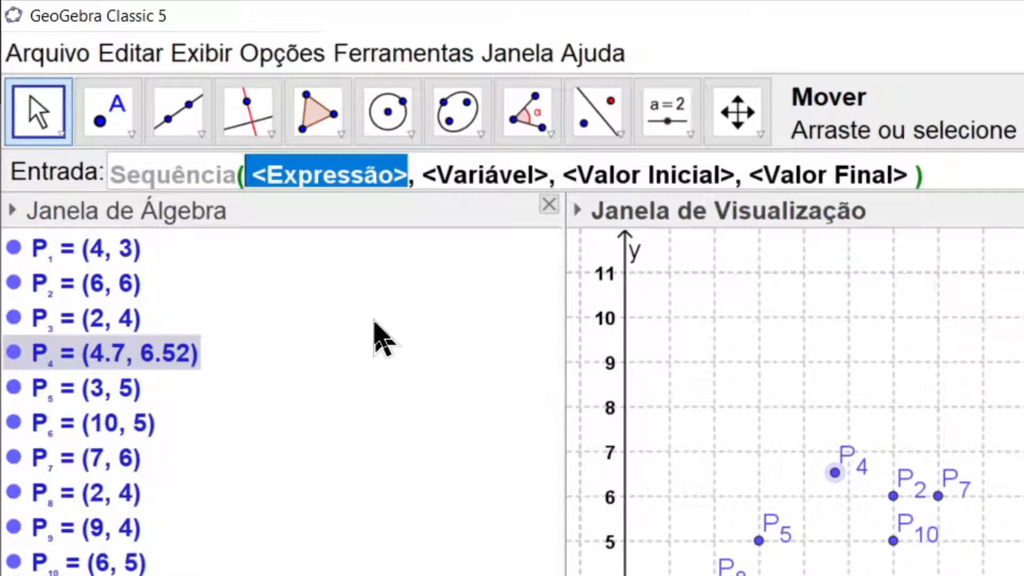
text(obj)
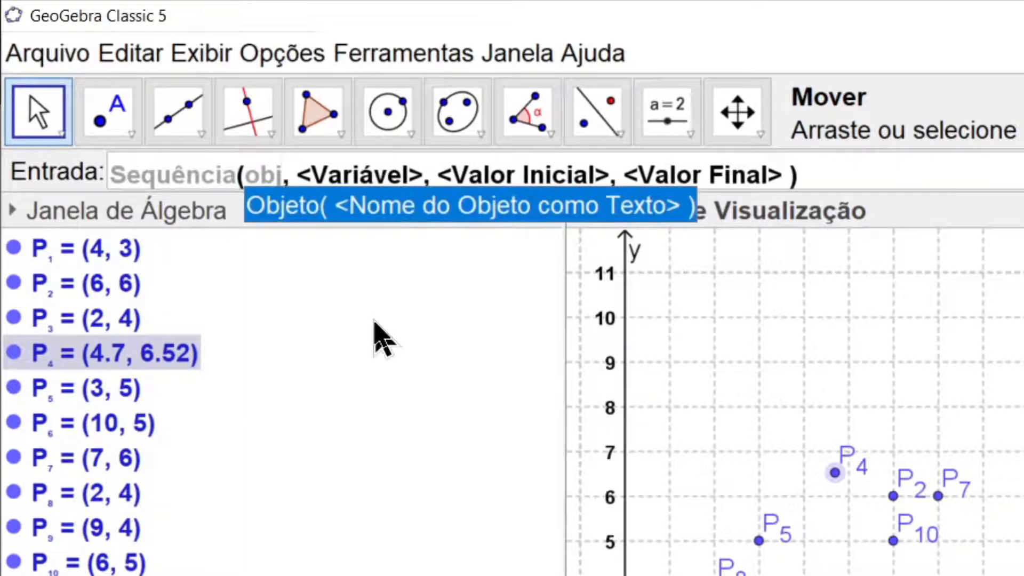
click(411, 204)
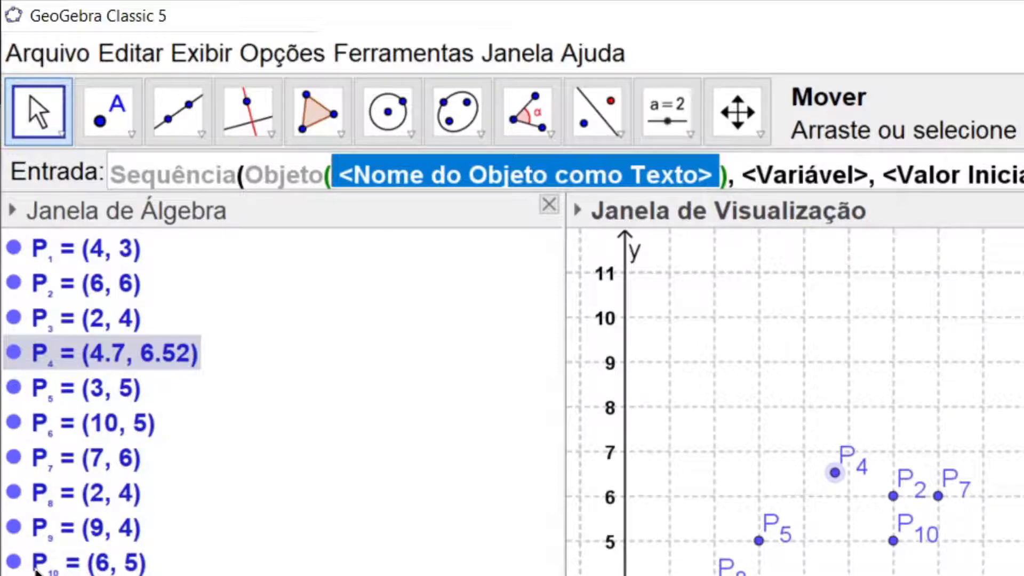
Step: Fill in Objeto's object name as the concatenated text "P_{"+i+"}"
text(")
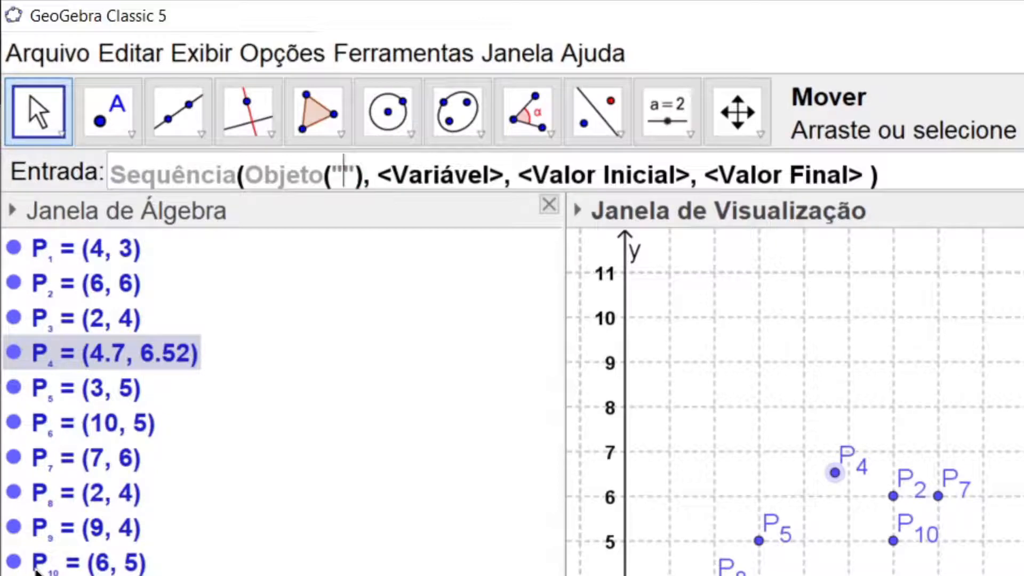
text(P)
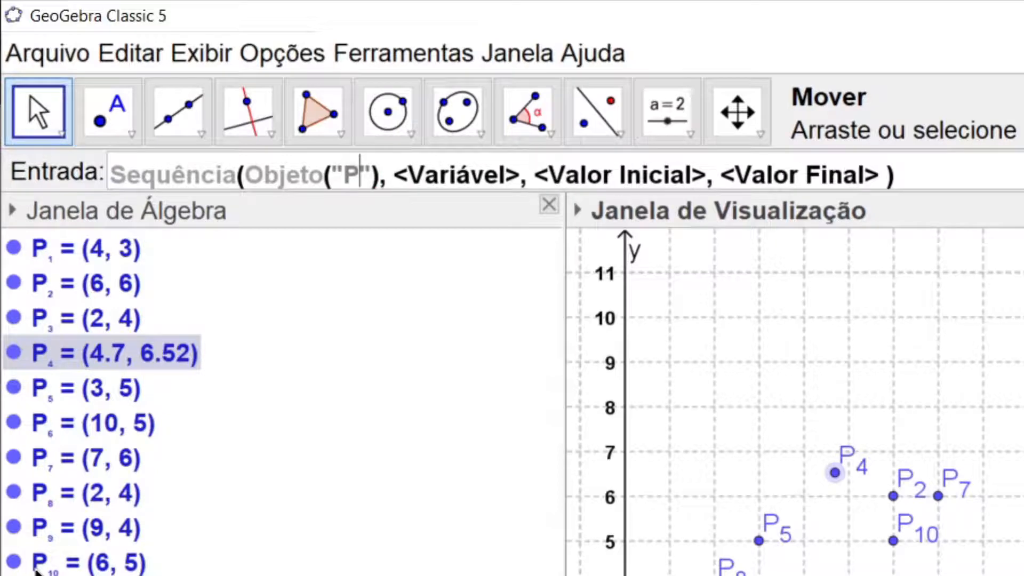
text(_)
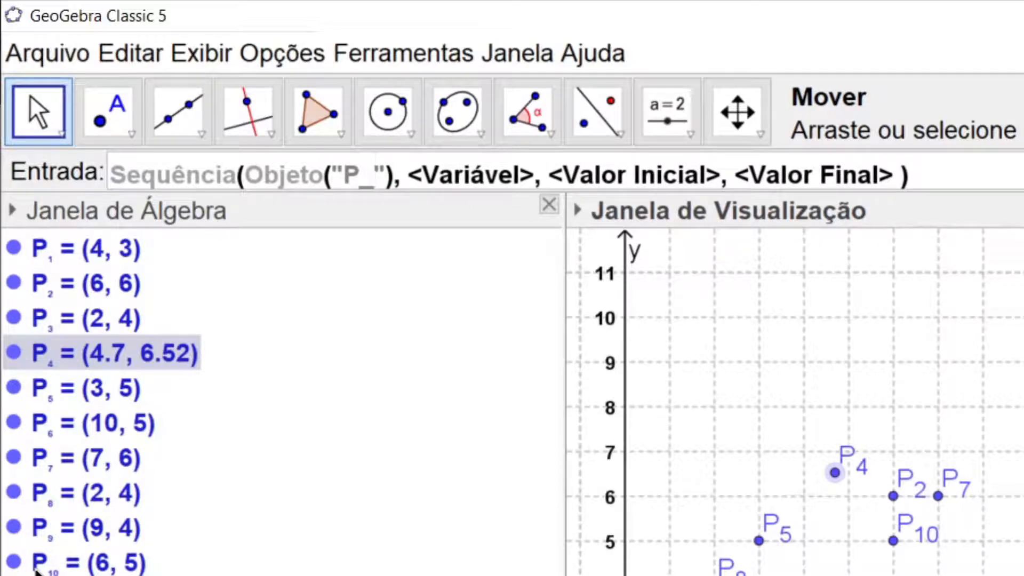
text({)
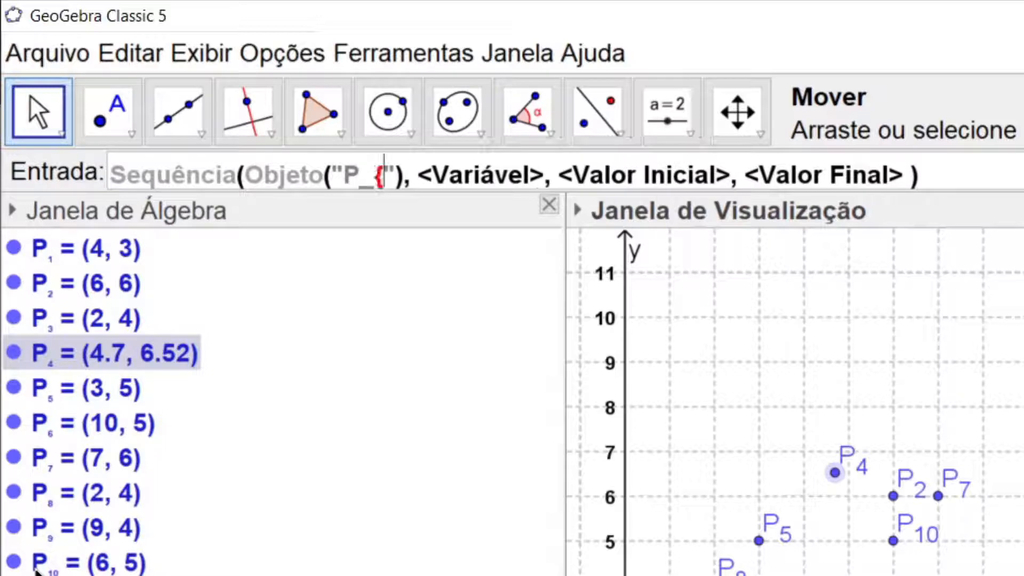
text(})
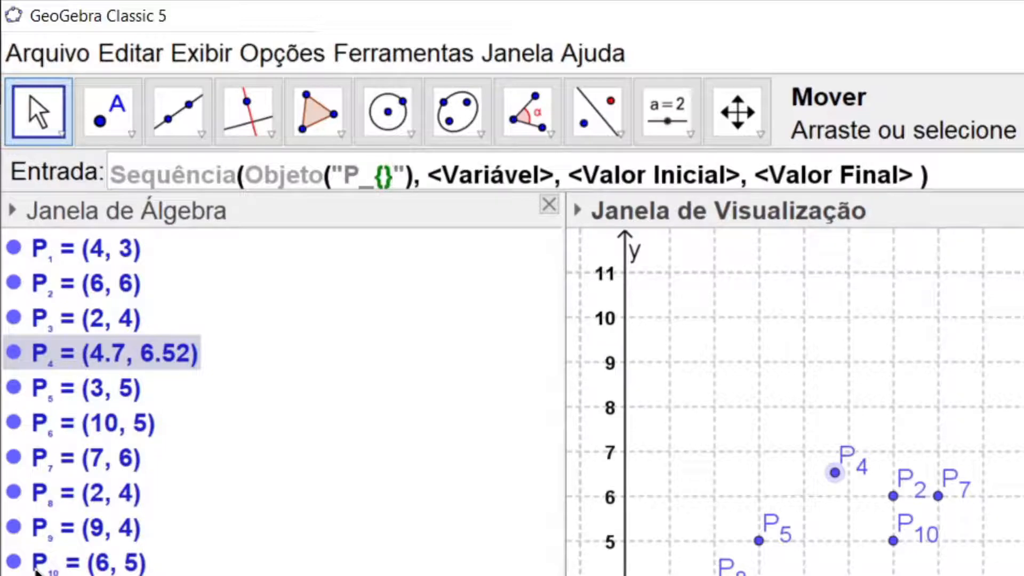
key(Left)
text("P_{)
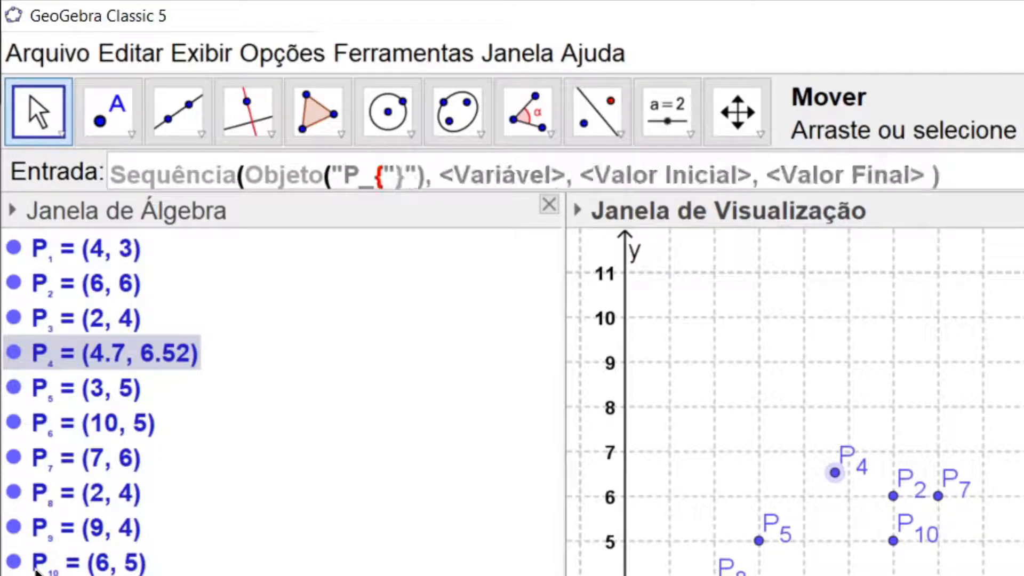
text(")
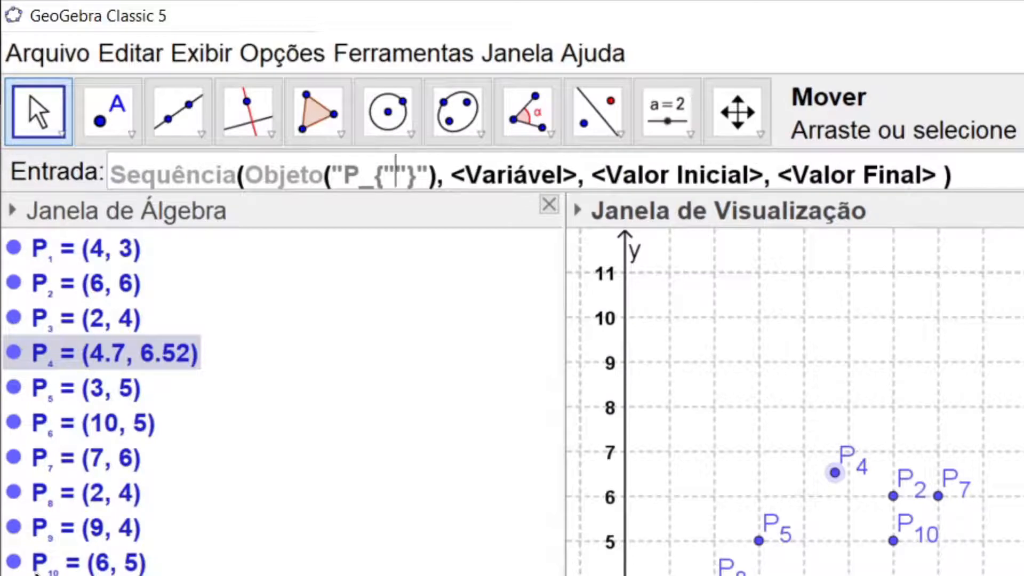
text(+i+)
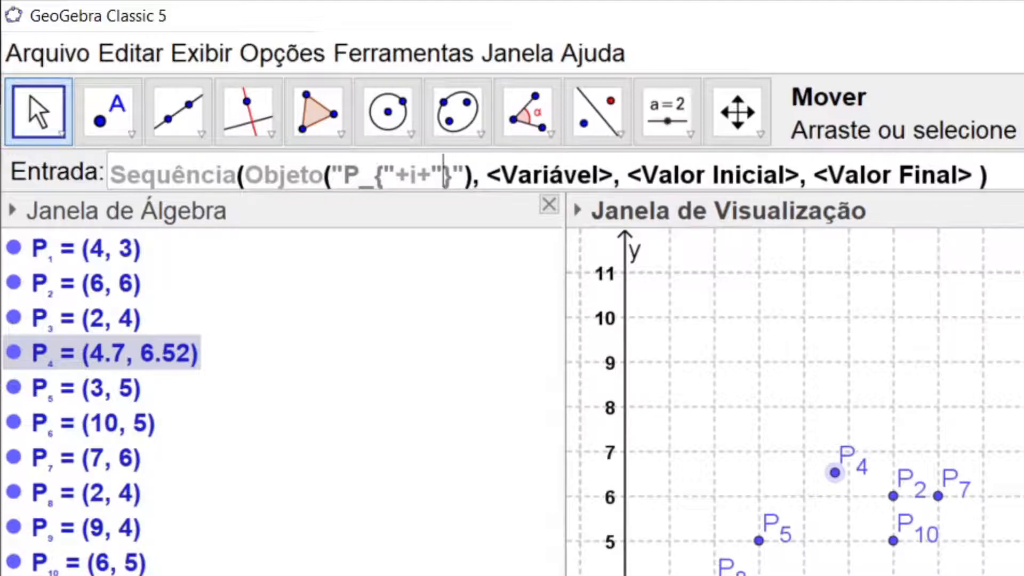
Step: Set the Sequência's variable to i, running from 1 to 10, and create the list of points
key(Right)
key(Right)
key(Tab)
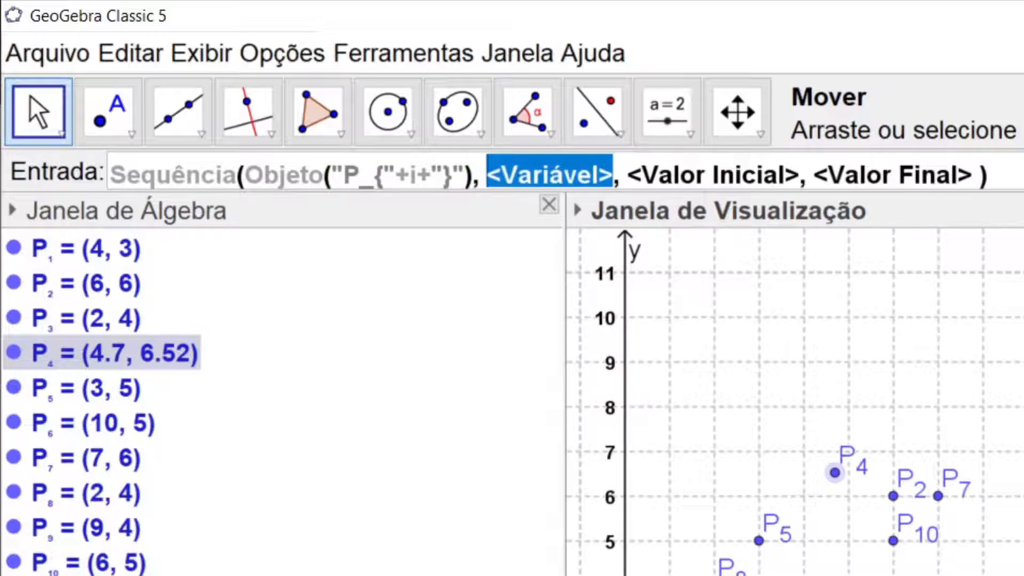
text(i)
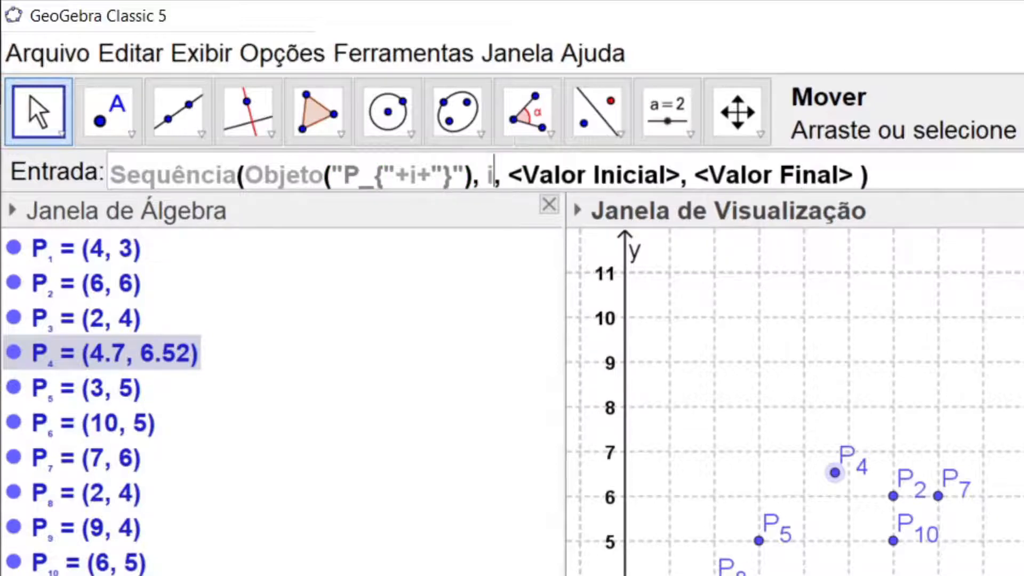
key(Tab)
text(1)
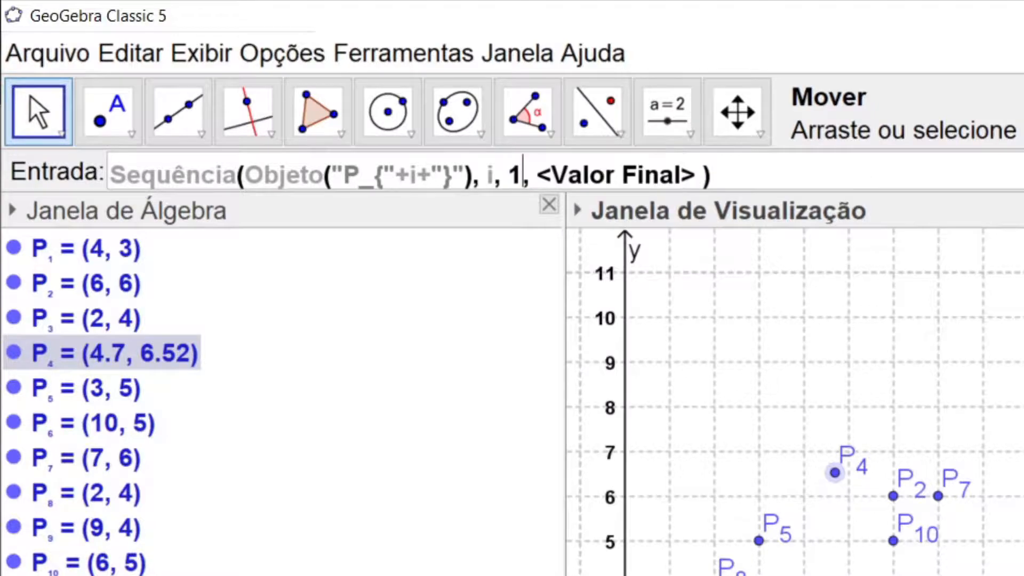
key(Tab)
text(10)
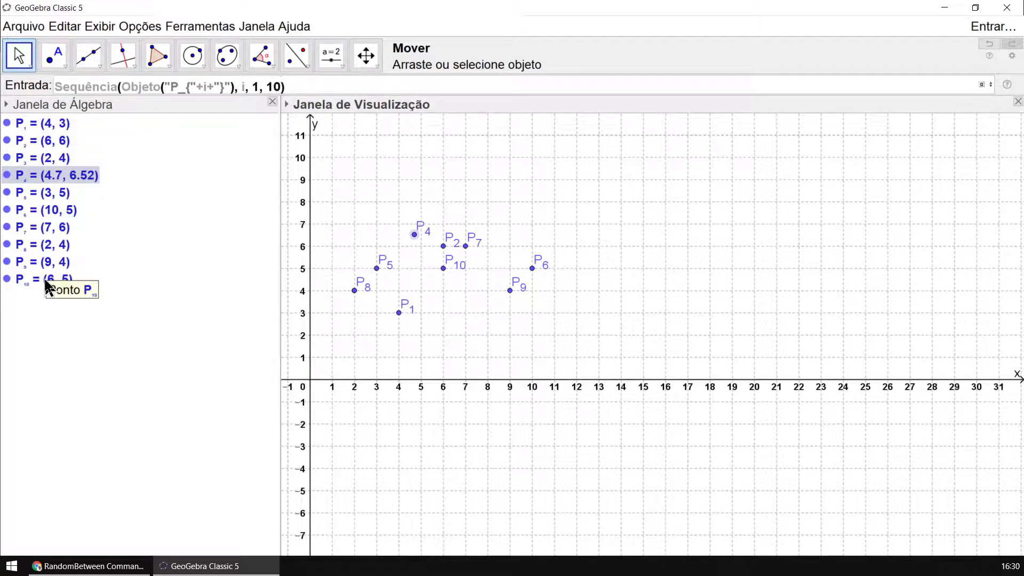
key(Return)
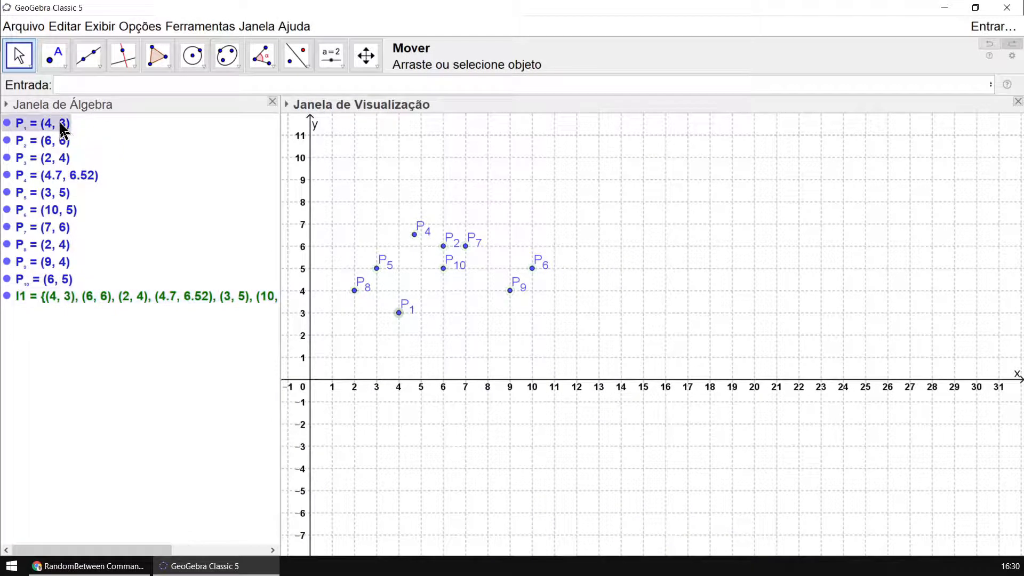
Step: Try placing the selected points P_1 to P_10 in the input line as a list, and cut that text out again
click(63, 126)
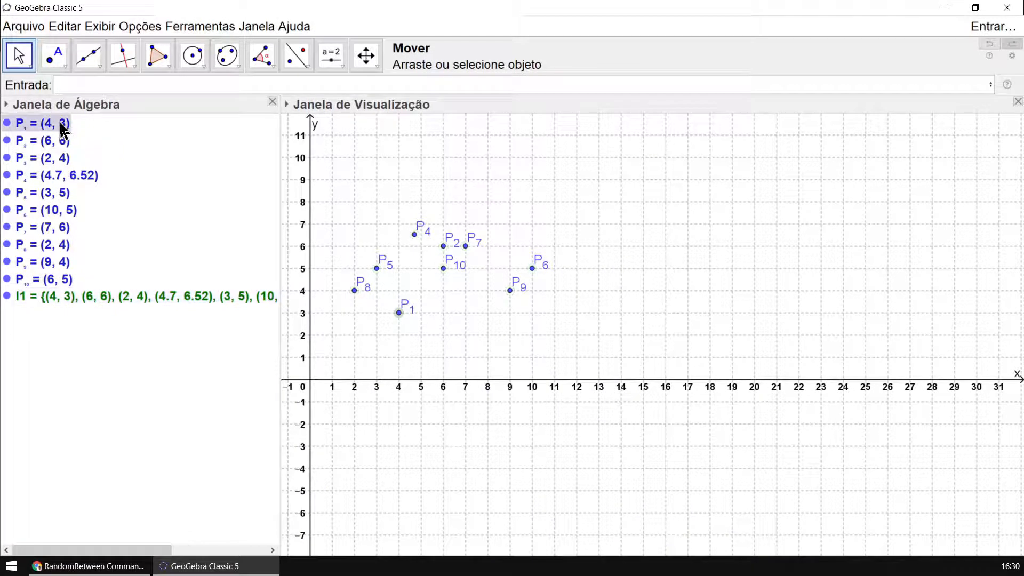
shift+click(64, 280)
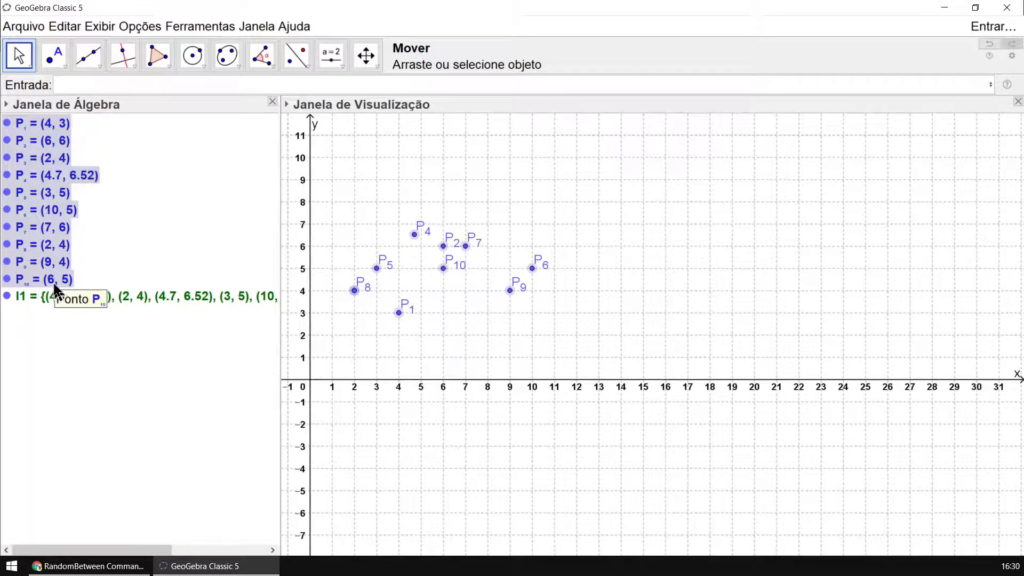
drag(47, 221, 103, 91)
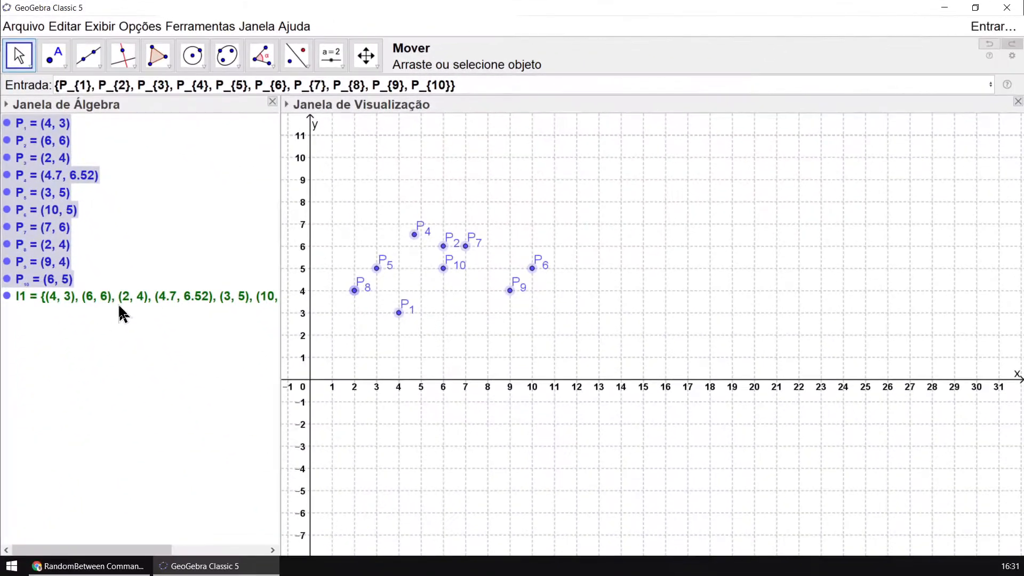
mouse_move(120, 309)
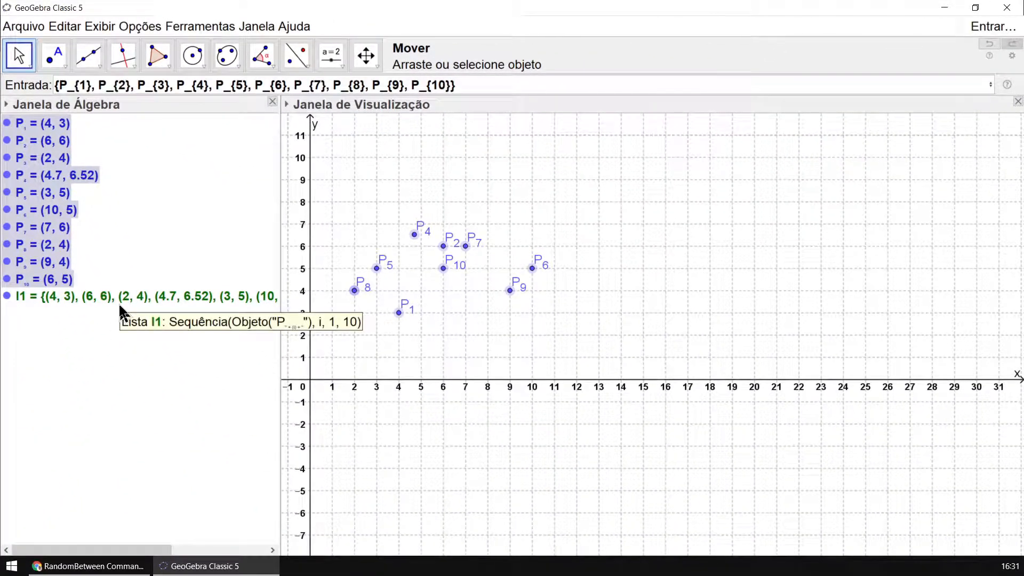
click(459, 87)
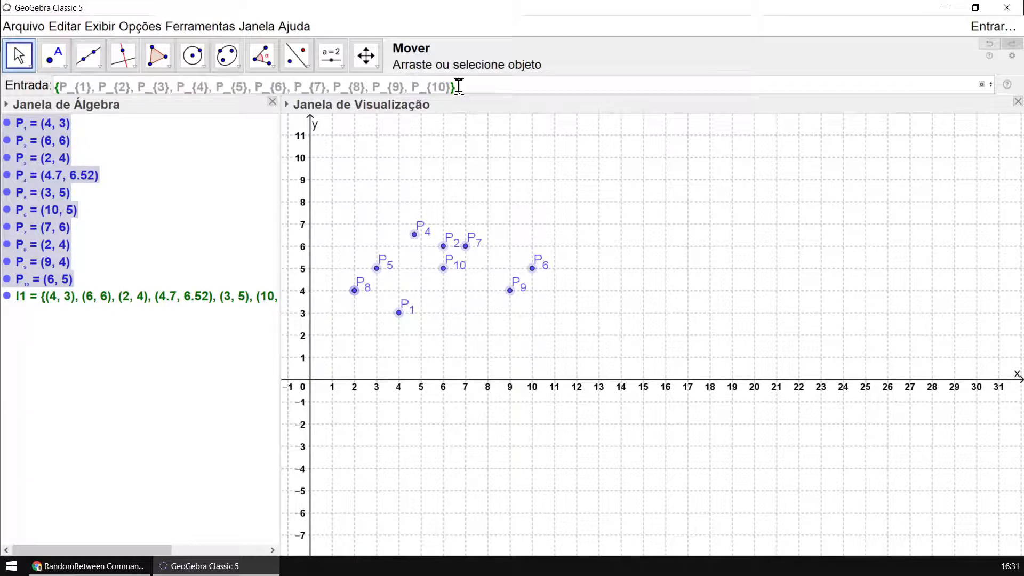
drag(458, 86, 56, 92)
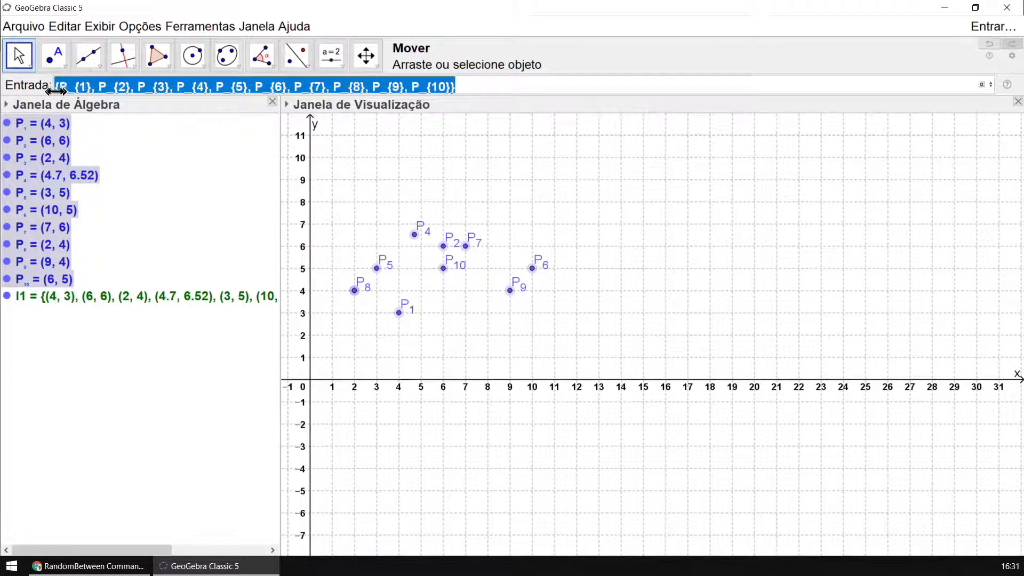
key(ctrl+x)
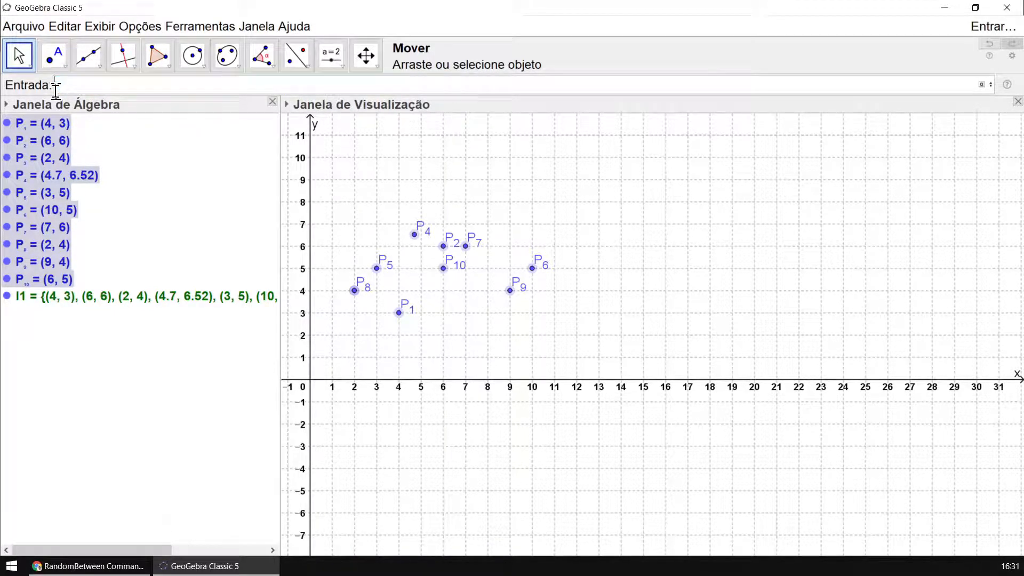
Step: Select the list of points and move point P_1 to about (4.22, 3.38) in the graphics view
click(63, 302)
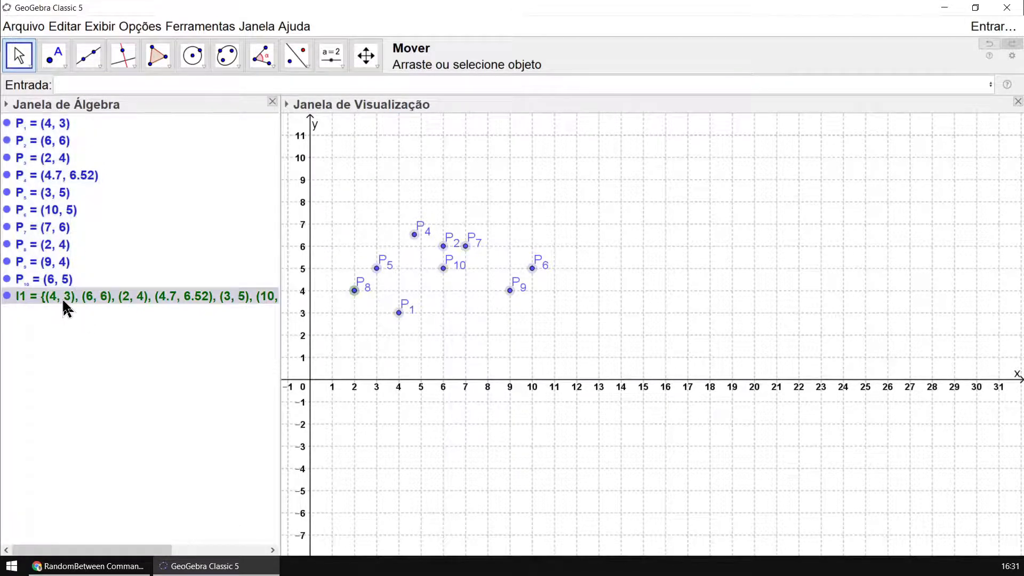
drag(399, 313, 400, 317)
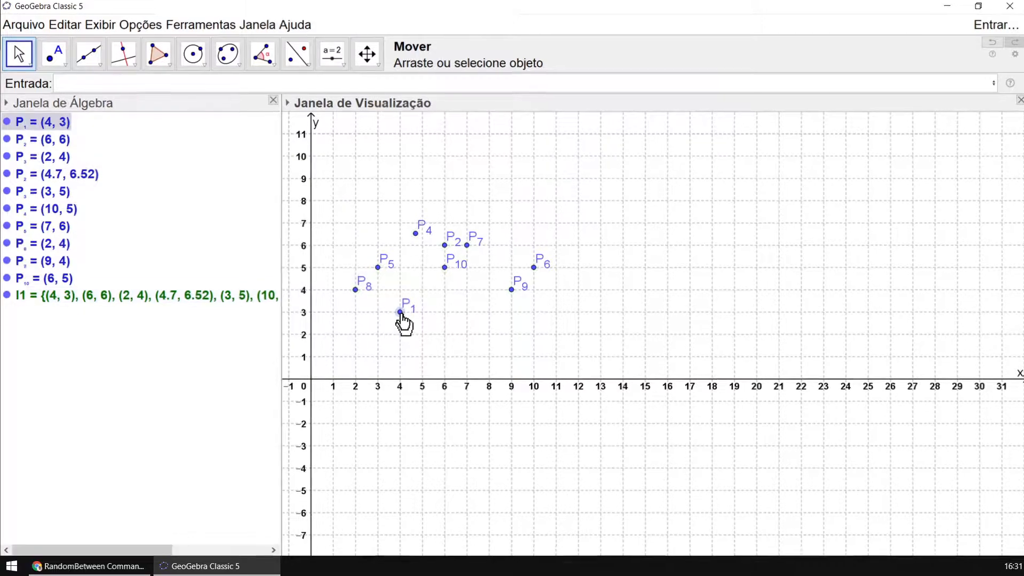
mouse_move(485, 261)
mouse_down()
mouse_move(487, 270)
mouse_move(489, 247)
mouse_up()
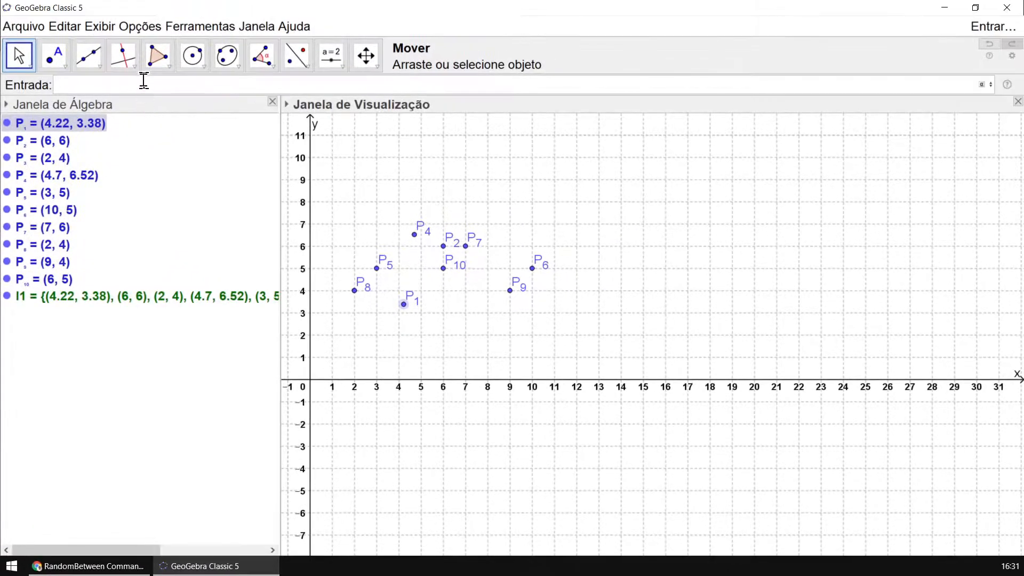
Step: Create the linear regression line of the list l1 with the RegressãoLinear command
click(143, 80)
text(rge)
key(BackSpace)
key(BackSpace)
text(eg)
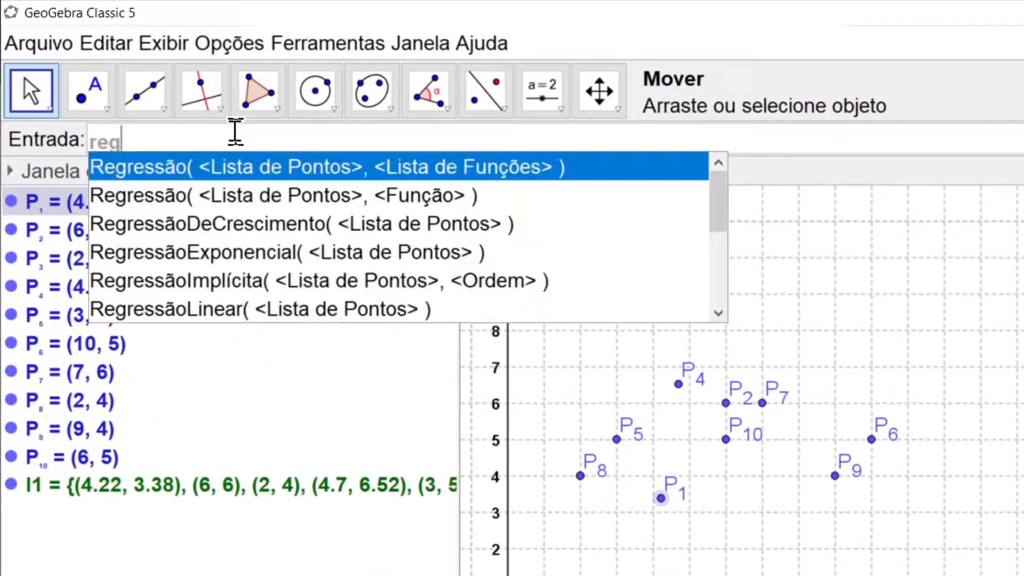
click(271, 309)
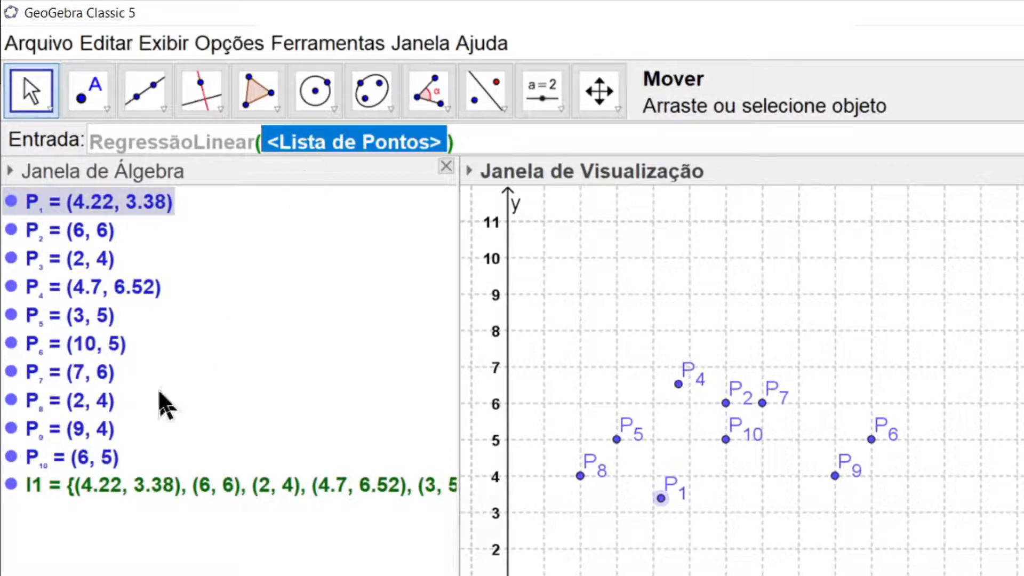
click(36, 497)
key(Return)
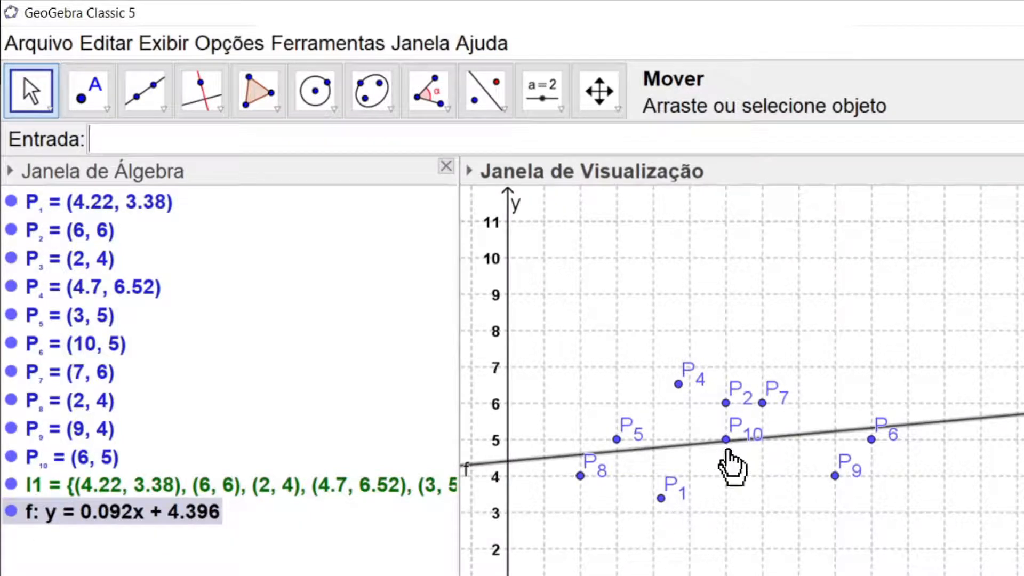
Step: Reposition P_6 to about (10.56, 6.3), P_4 to (4.96, 5.28), P_10 to (7.34, 5.26) and P_9 to (8.9, 4.84)
drag(728, 450, 761, 469)
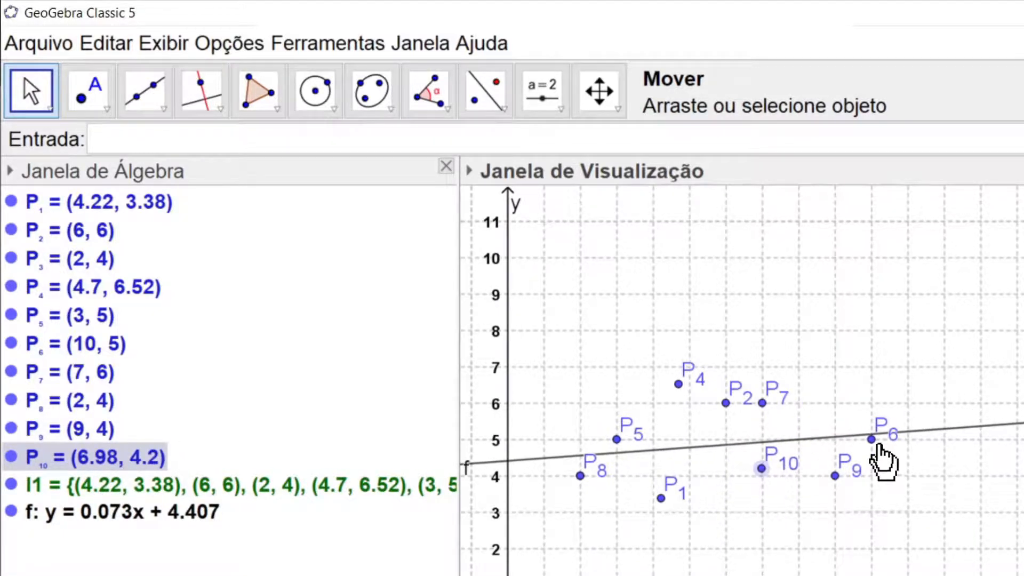
drag(872, 439, 892, 392)
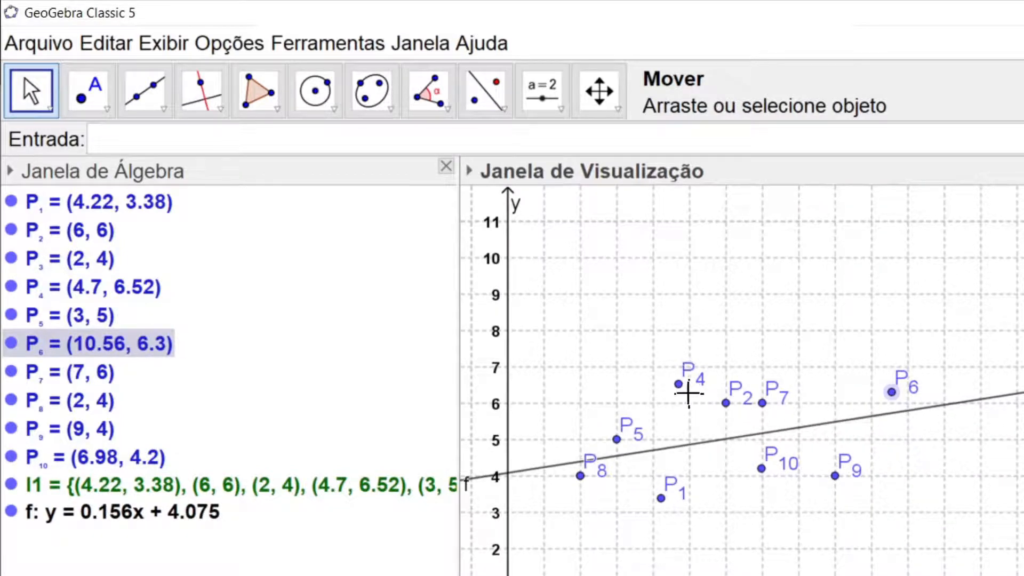
drag(679, 386, 688, 430)
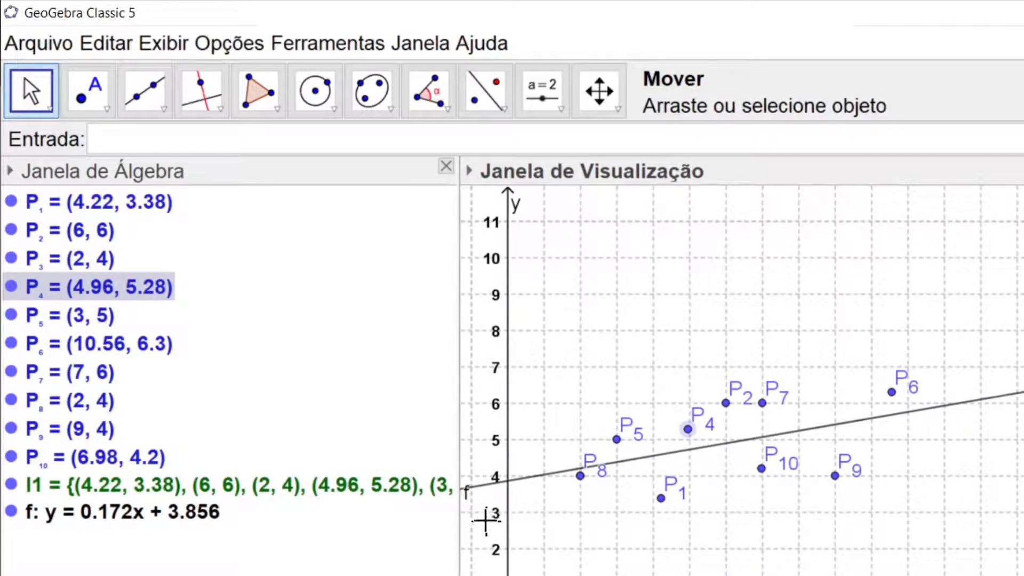
drag(762, 469, 775, 430)
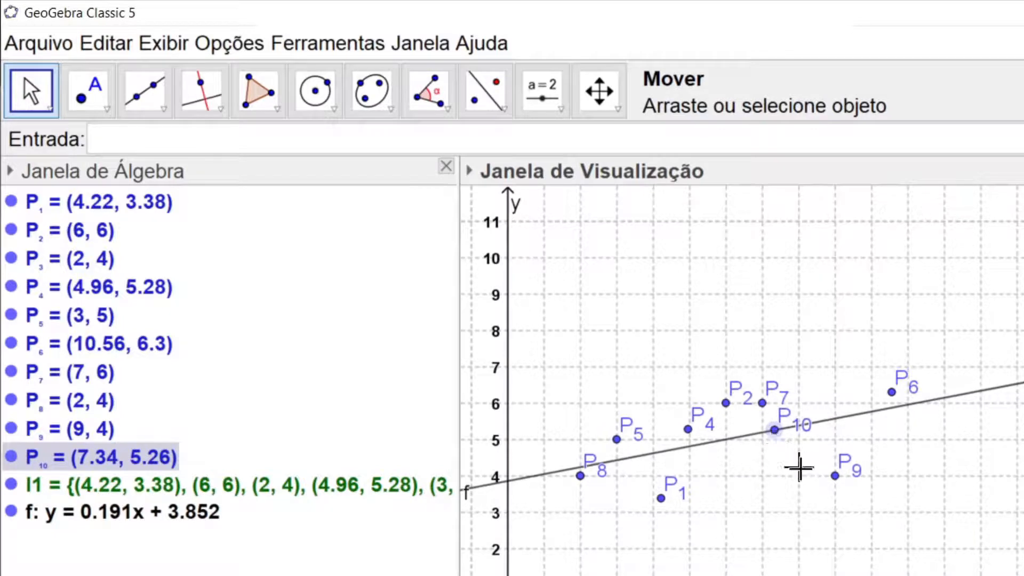
drag(836, 475, 831, 446)
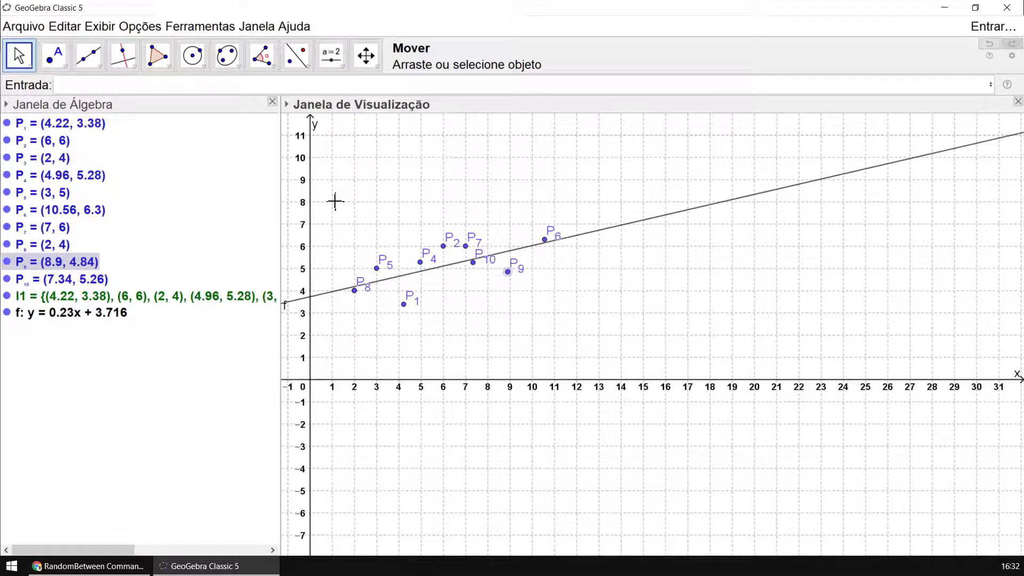
Step: Select all ten points together with the list and hide their labels, leaving nothing selected
drag(335, 201, 614, 323)
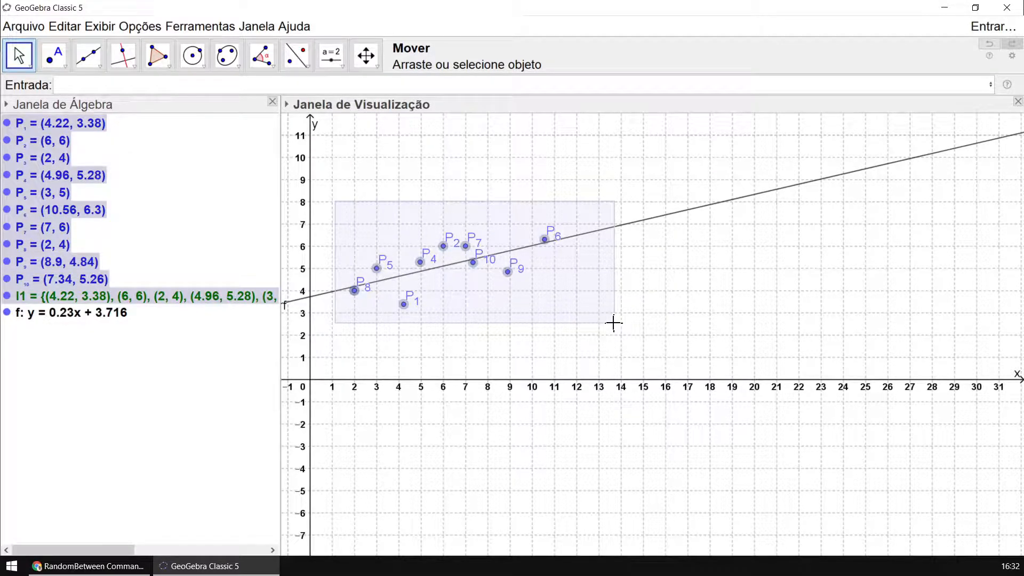
right_click(36, 233)
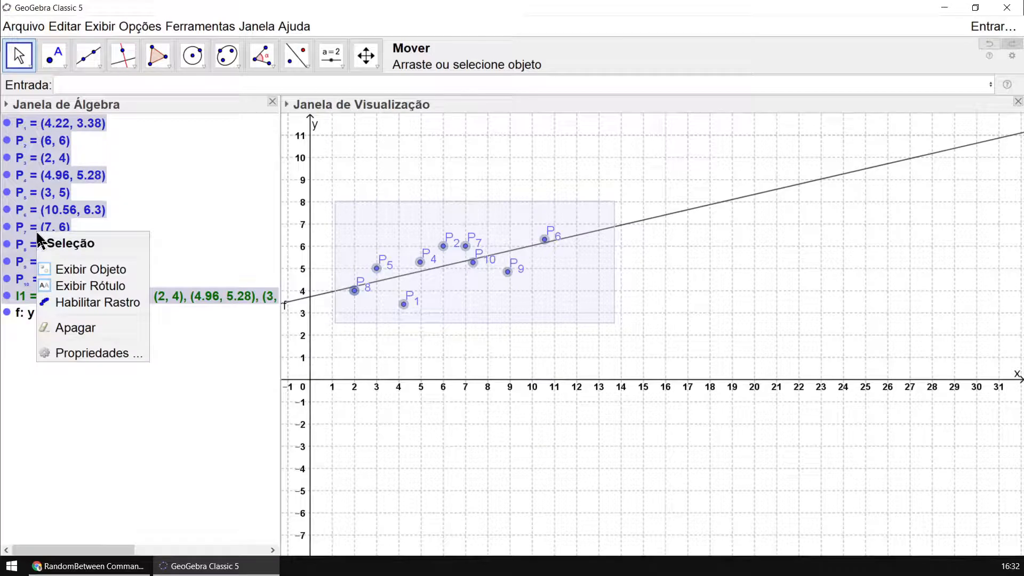
click(71, 287)
click(510, 355)
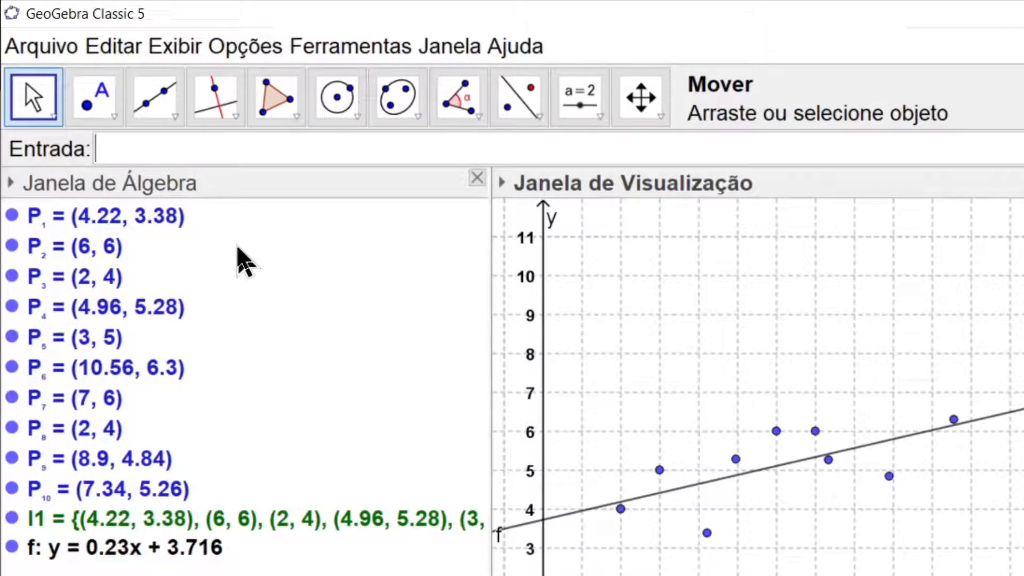
text(exe)
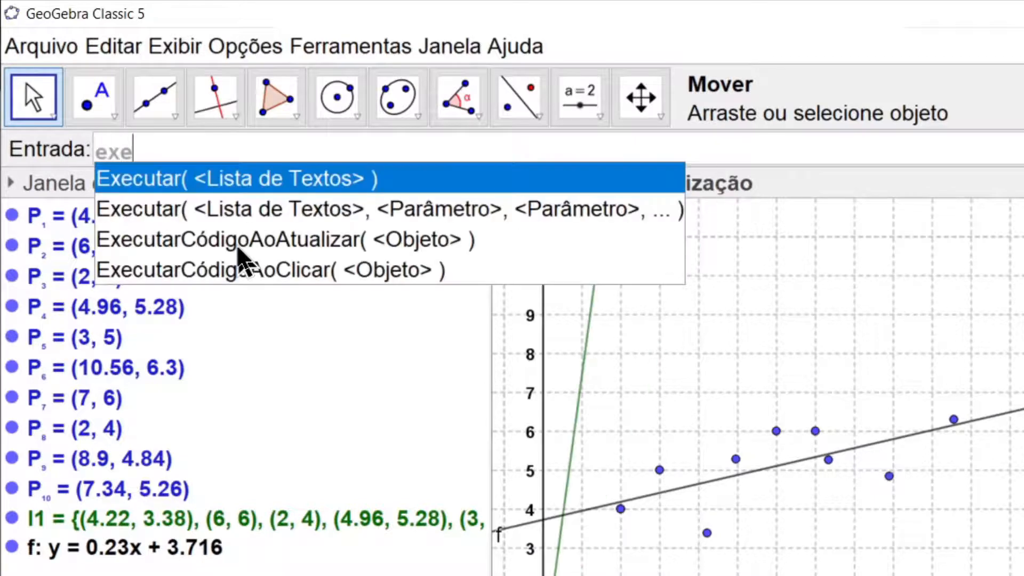
click(255, 184)
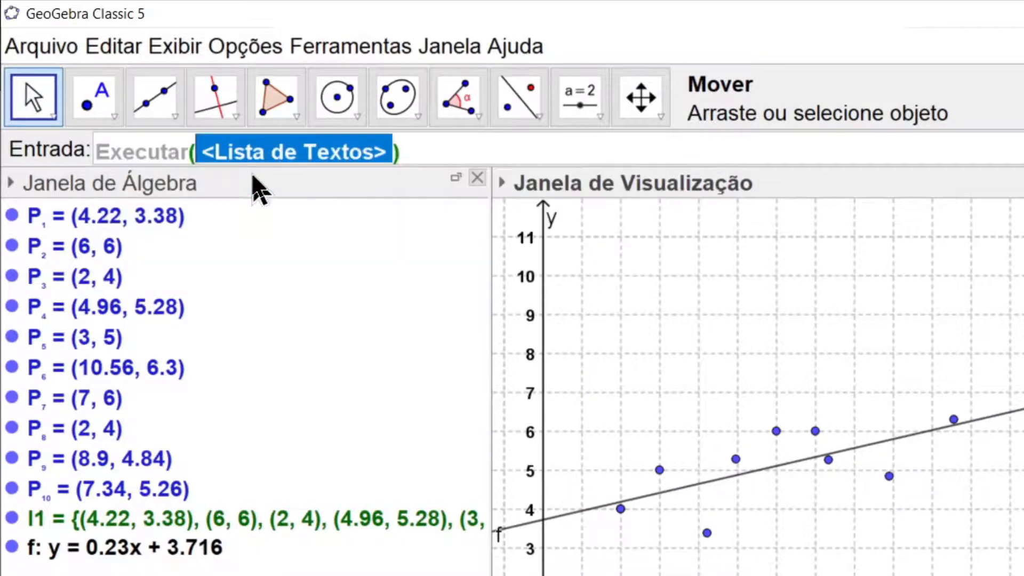
text(seq)
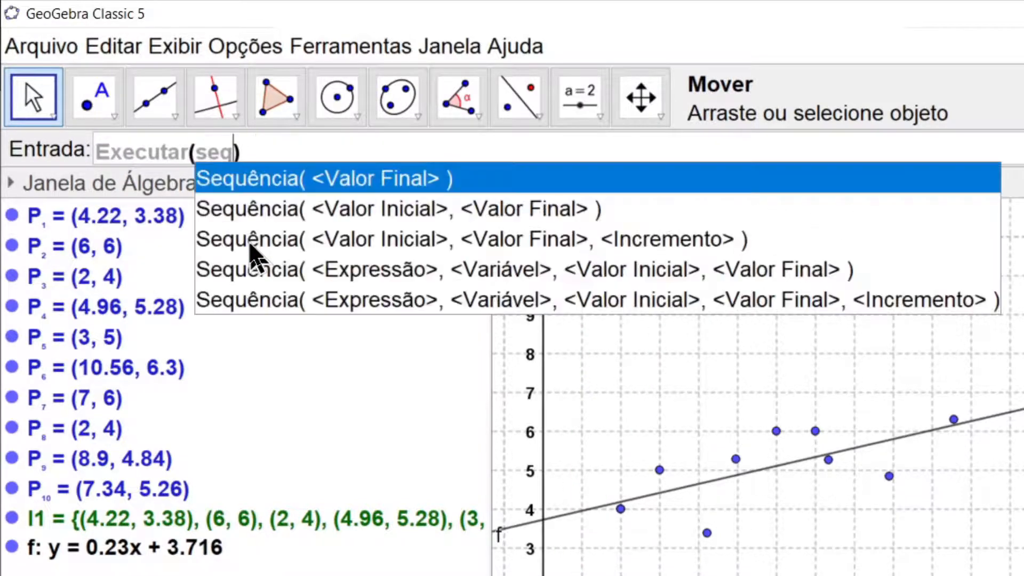
click(297, 270)
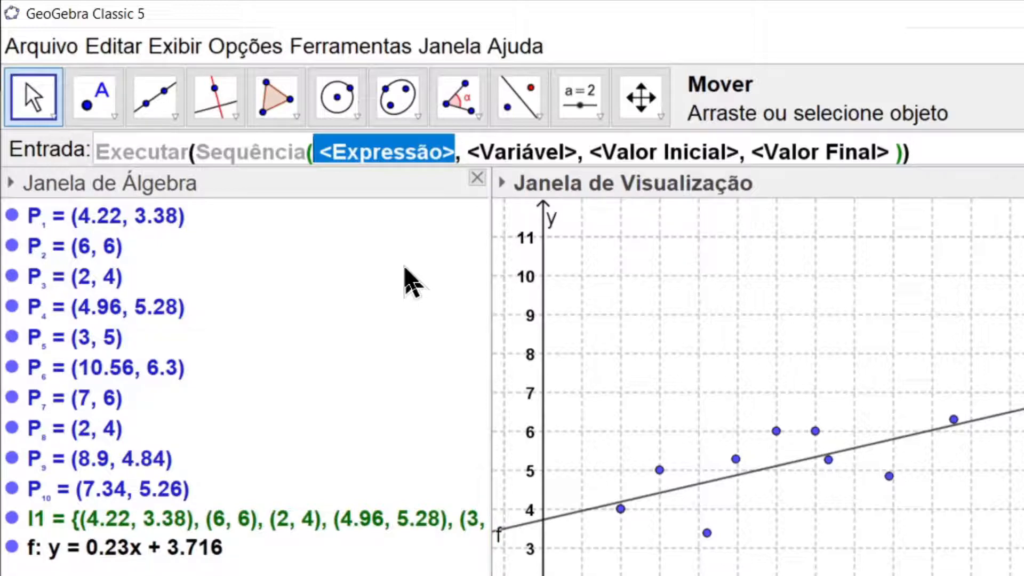
click(931, 152)
drag(913, 152, 90, 160)
key(BackSpace)
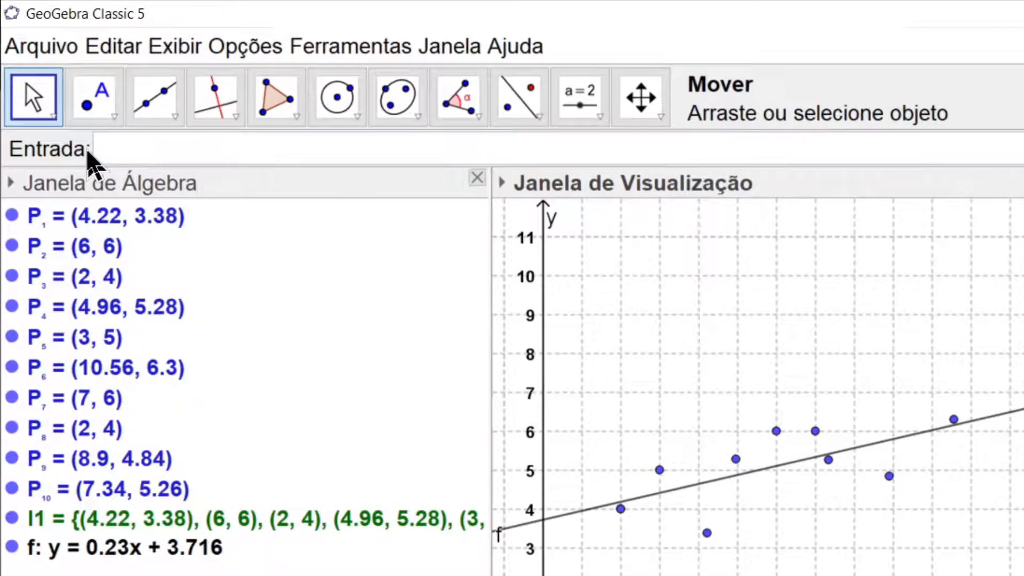
Step: Submit the DefinirCor command in its object, red, green, blue form with unfilled arguments and open its online help
text(defini)
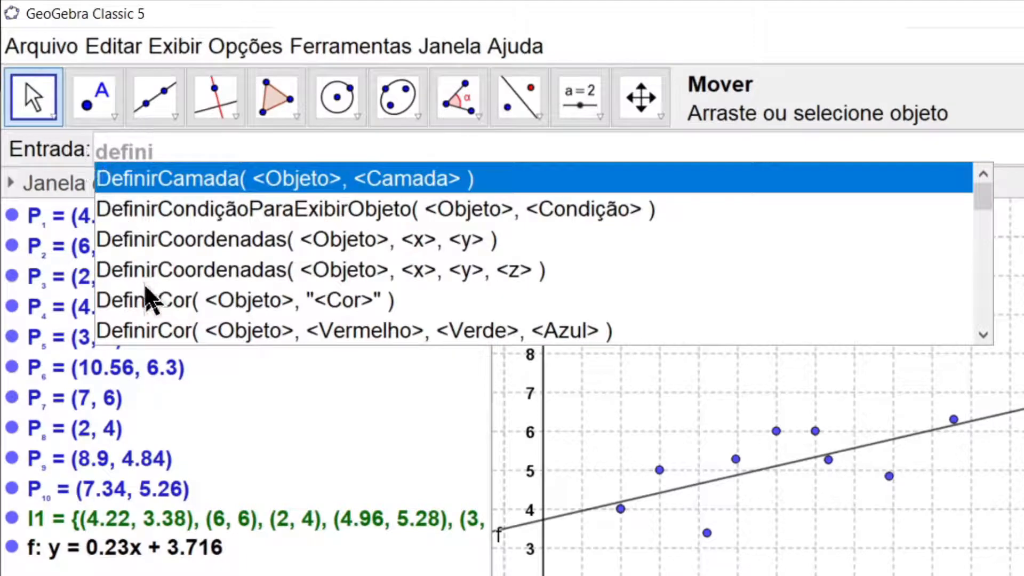
click(139, 335)
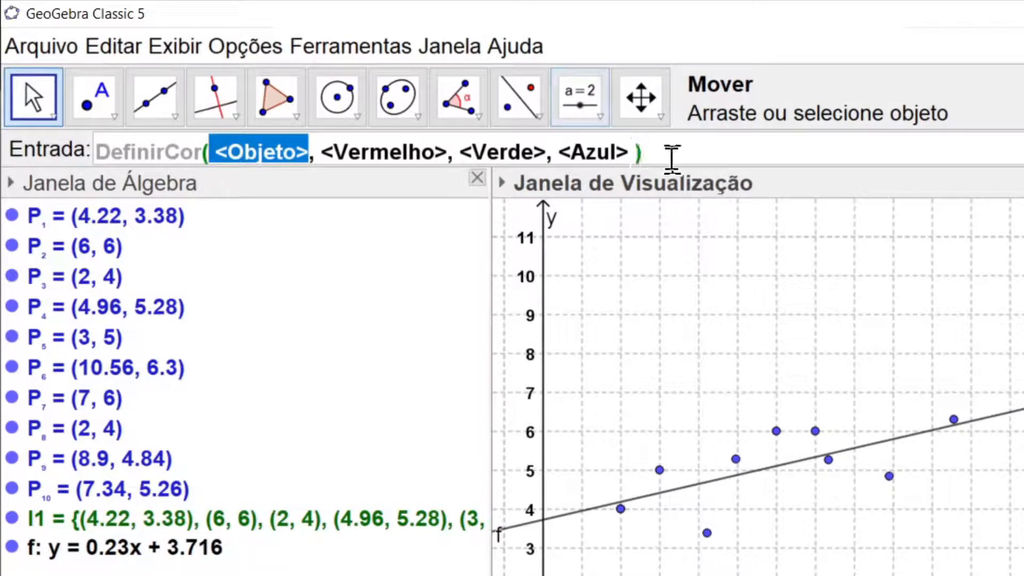
key(Return)
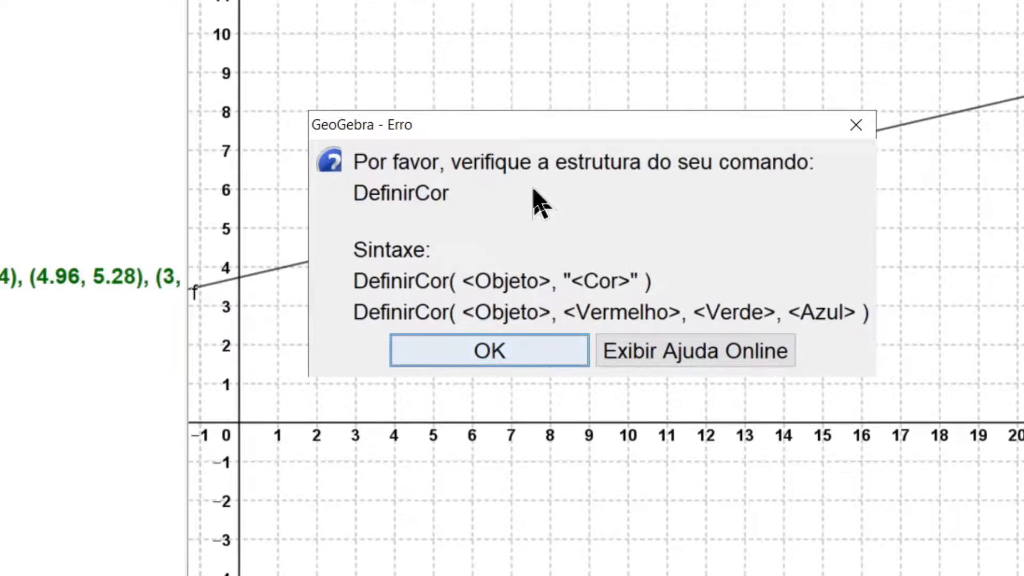
click(681, 357)
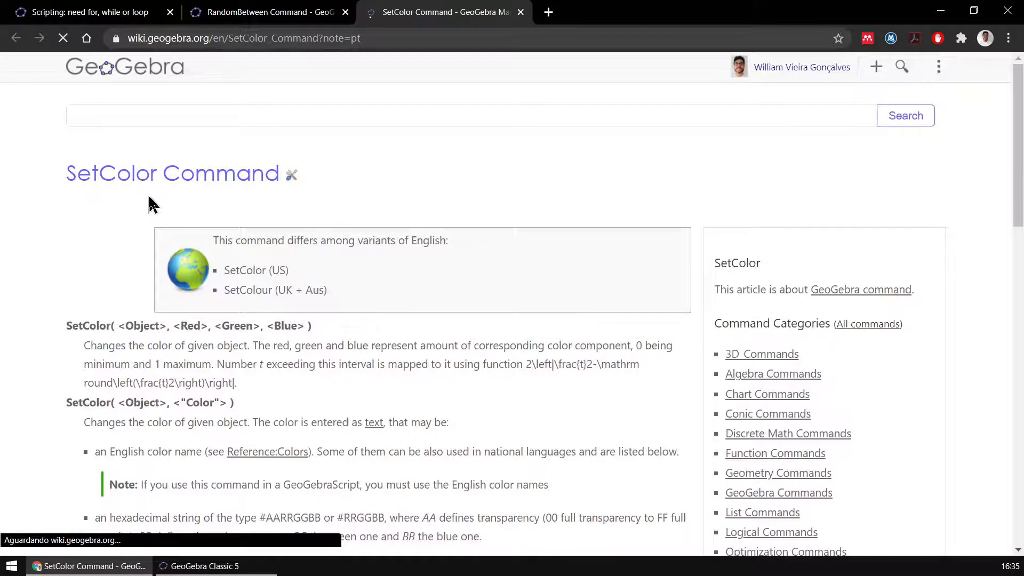
Step: Copy the syntax SetColor( <Object>, <Red>, <Green>, <Blue> ) from the SetColor Command help page
drag(154, 174, 69, 176)
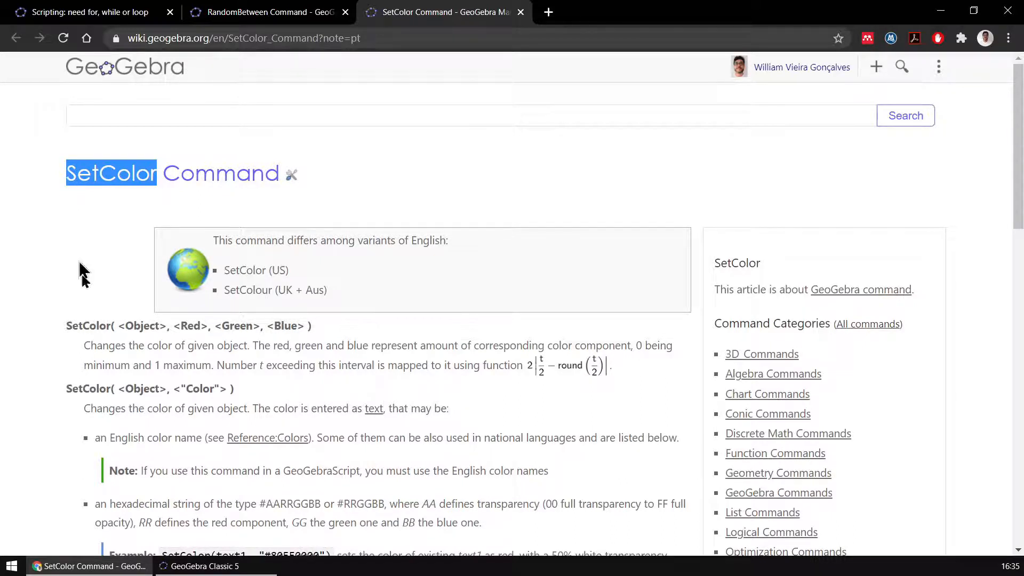
click(347, 339)
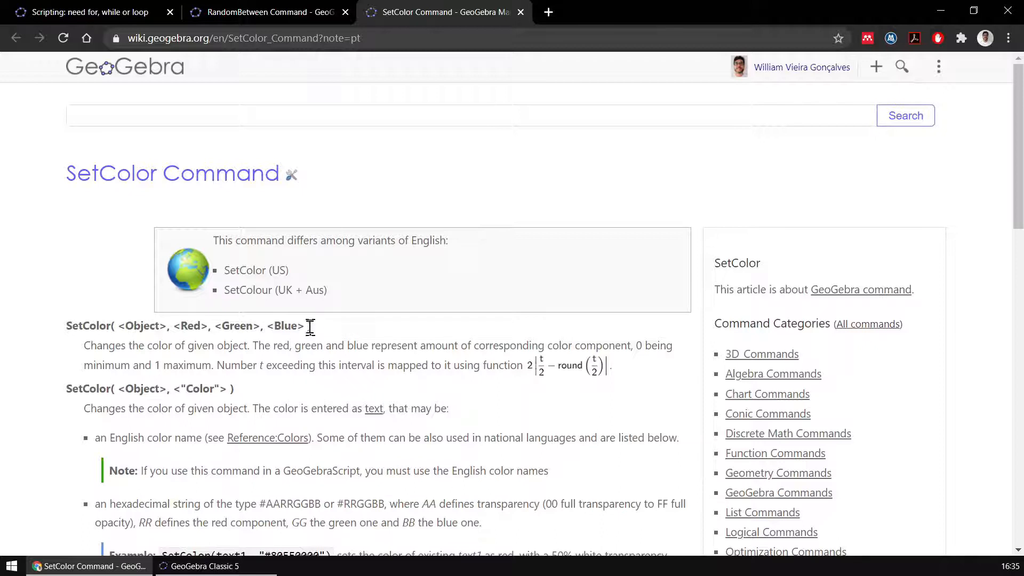
drag(310, 327, 69, 344)
key(ctrl+c)
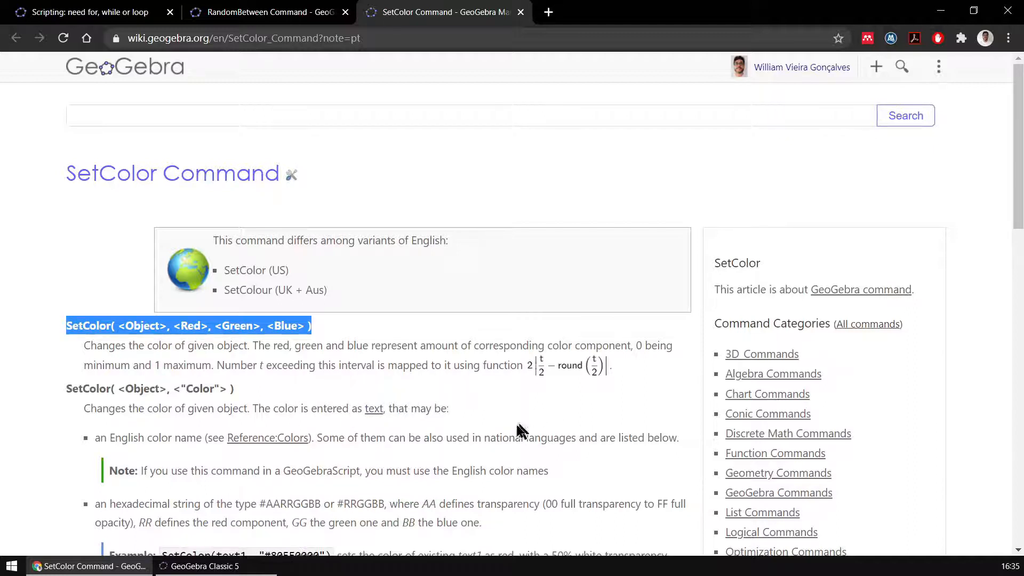
Step: Switch back to GeoGebra and clear the DefinirCor command from the input line
click(235, 565)
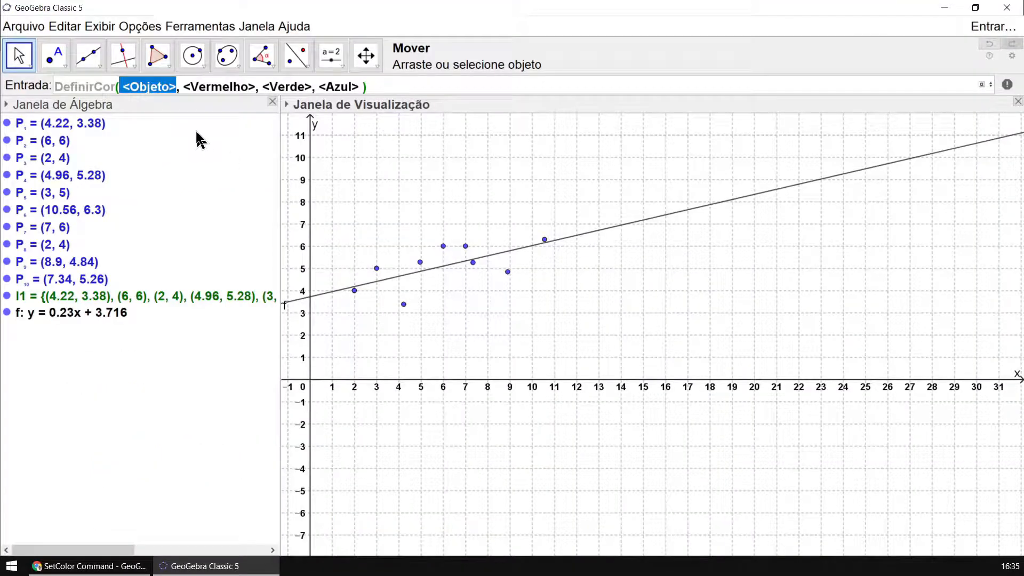
drag(374, 86, 40, 90)
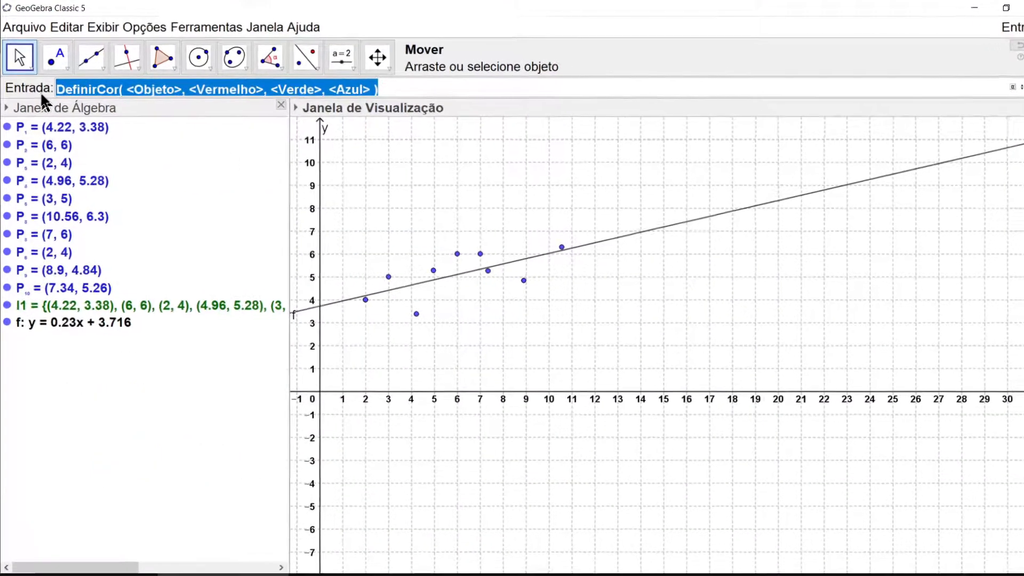
key(BackSpace)
text(seq)
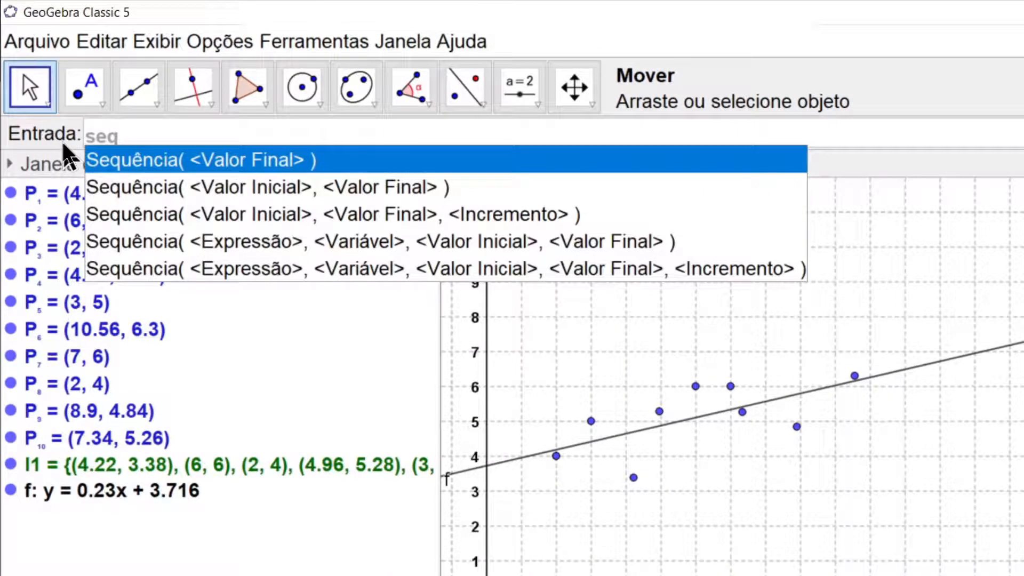
key(Down)
key(Down)
key(Down)
key(Return)
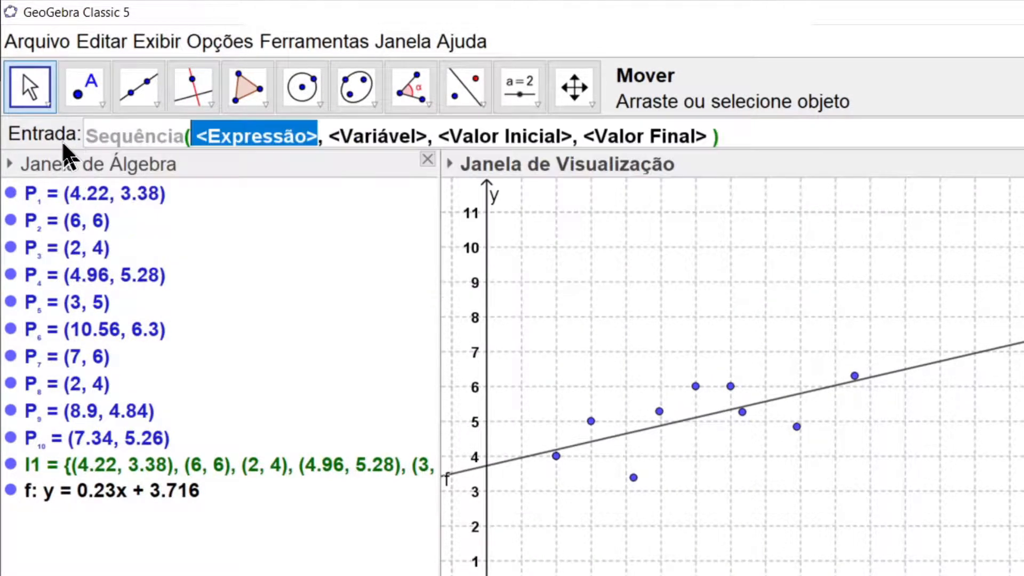
click(721, 138)
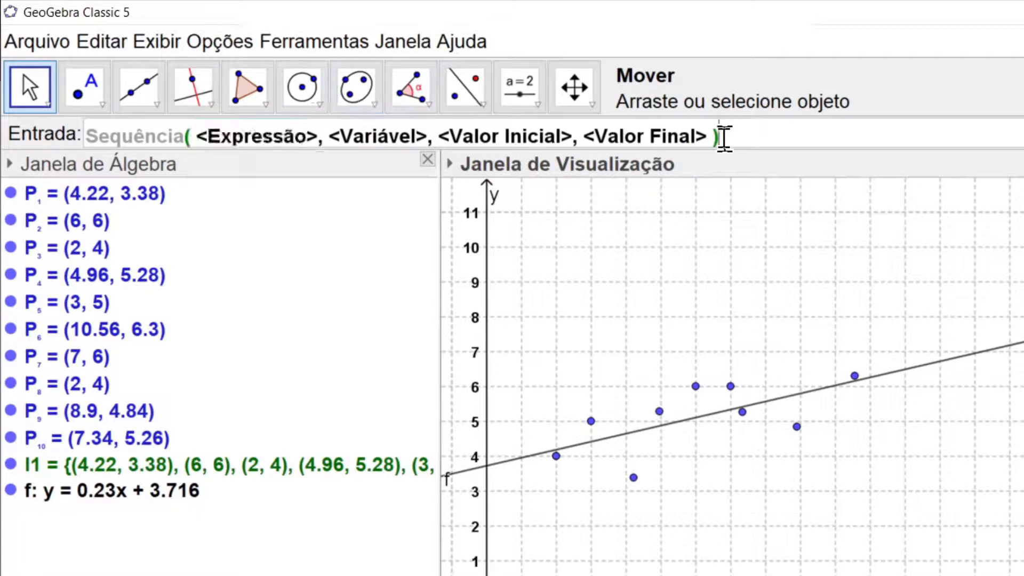
Step: Enter an Executar command and nest a Sequência with expression, variable, initial and final values as its text list
key(ctrl+a)
text(exe)
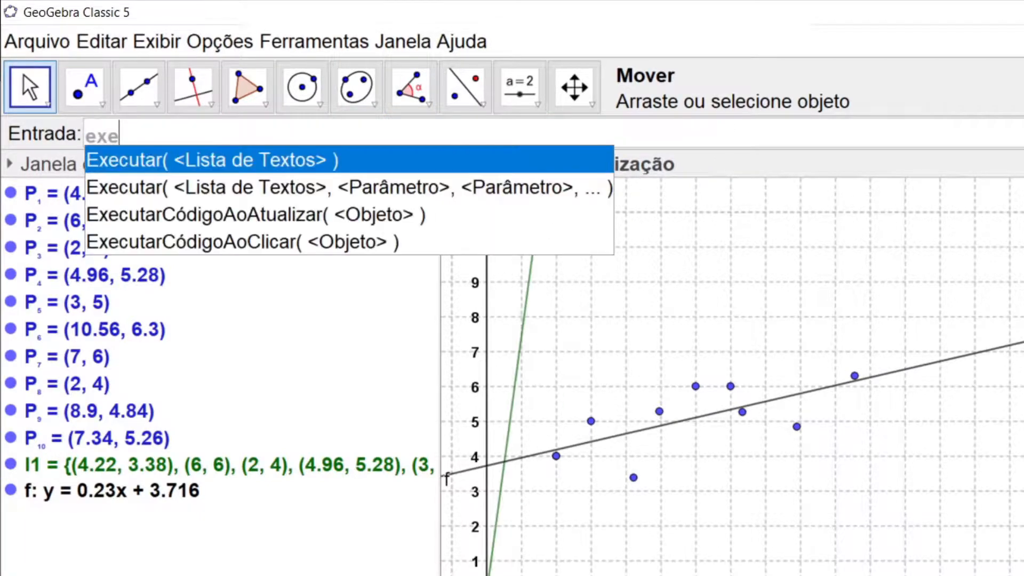
click(177, 160)
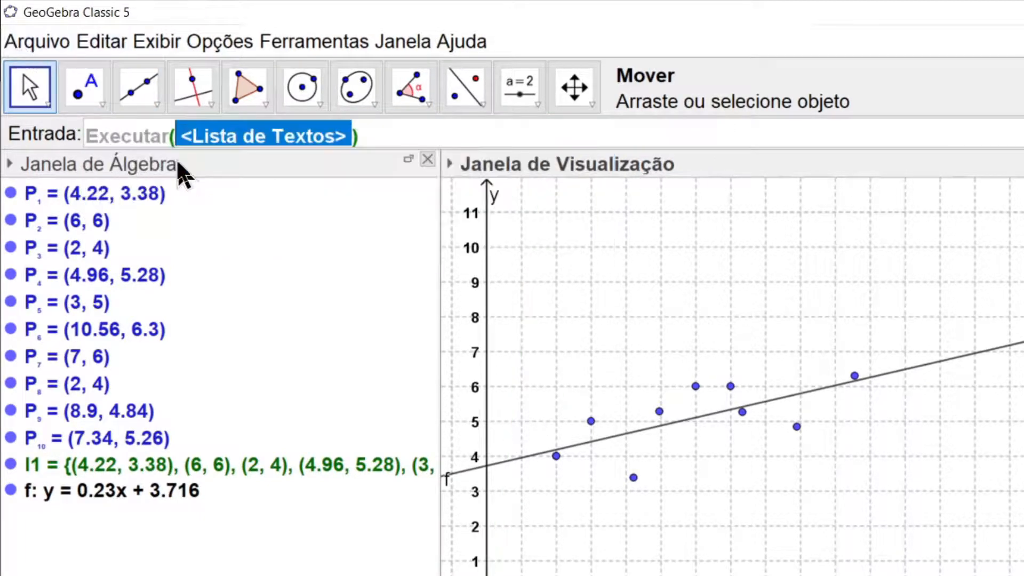
text(seq)
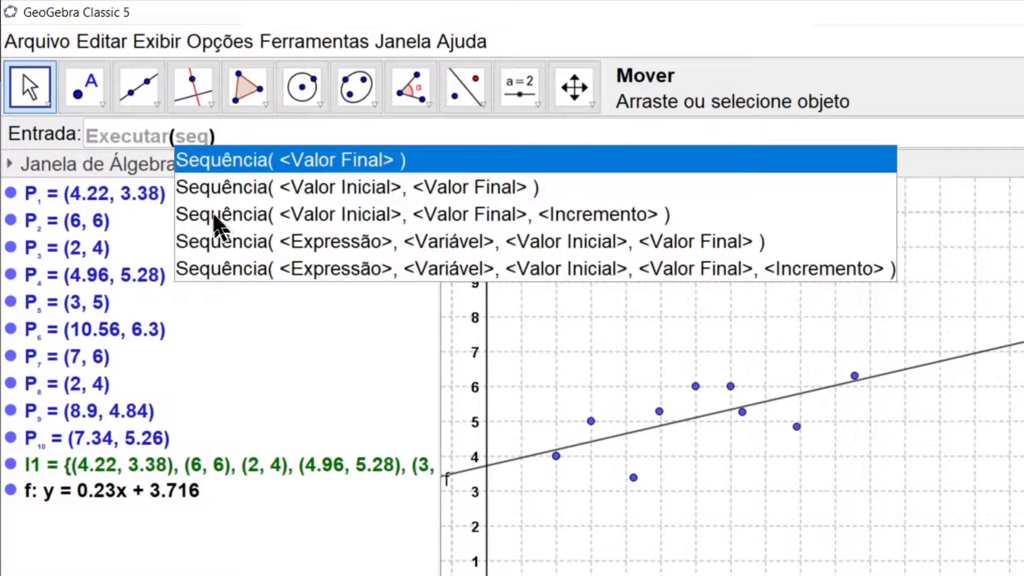
click(223, 243)
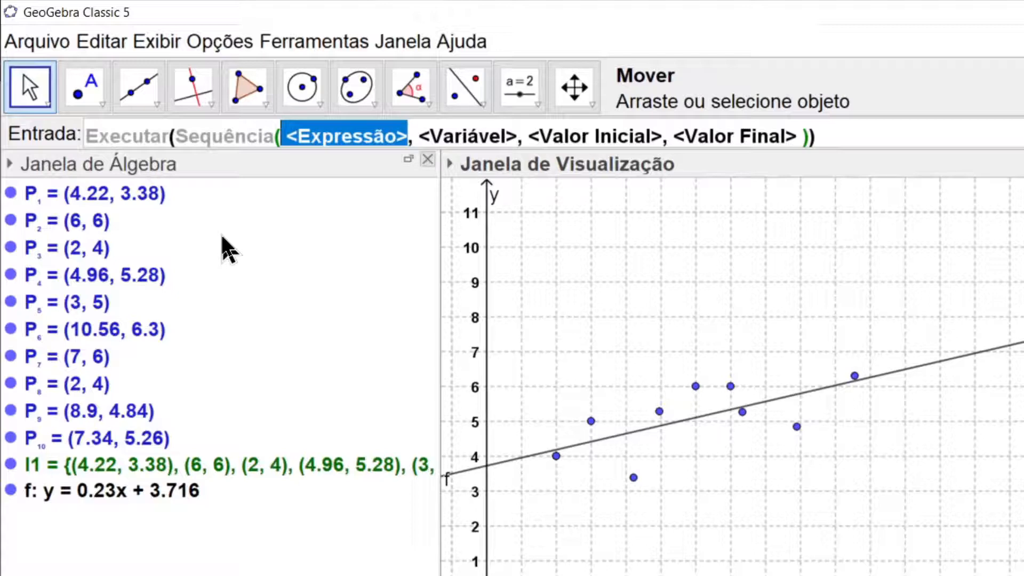
Step: Insert the copied SetColor syntax as the Sequência expression and set its object argument to "P_{"+i+"}"
key(ctrl+v)
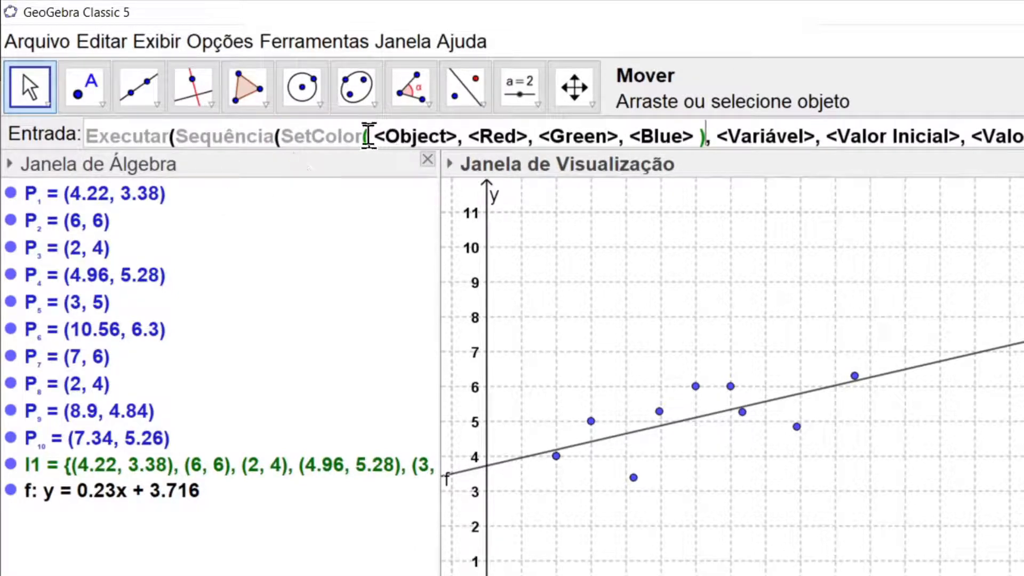
drag(375, 136, 458, 134)
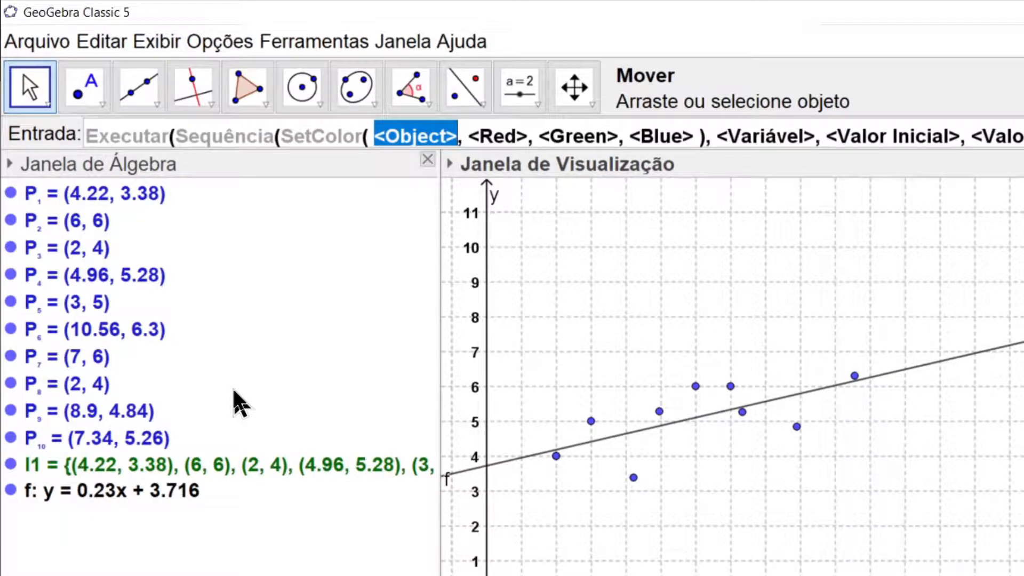
text(")
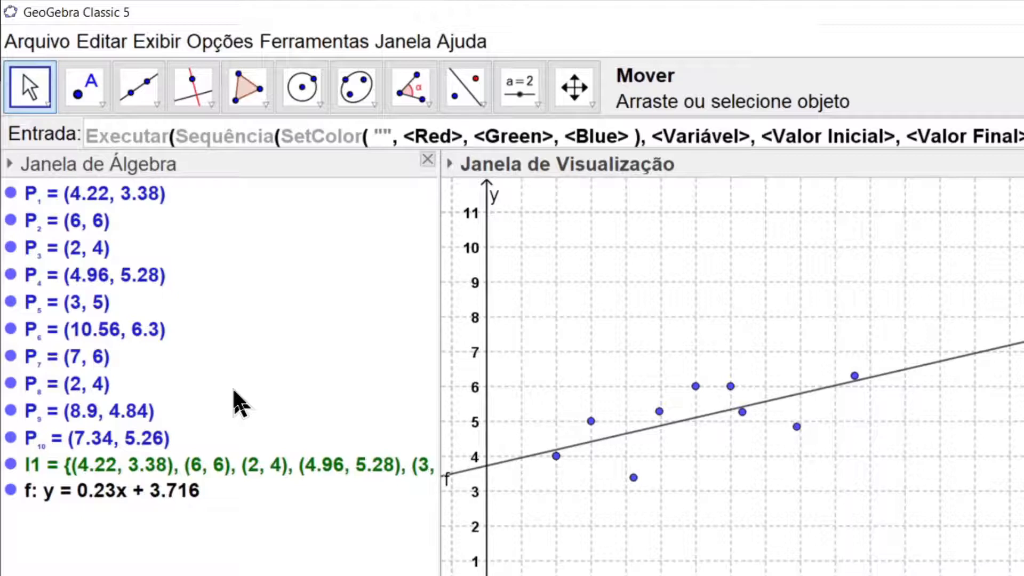
text(P_)
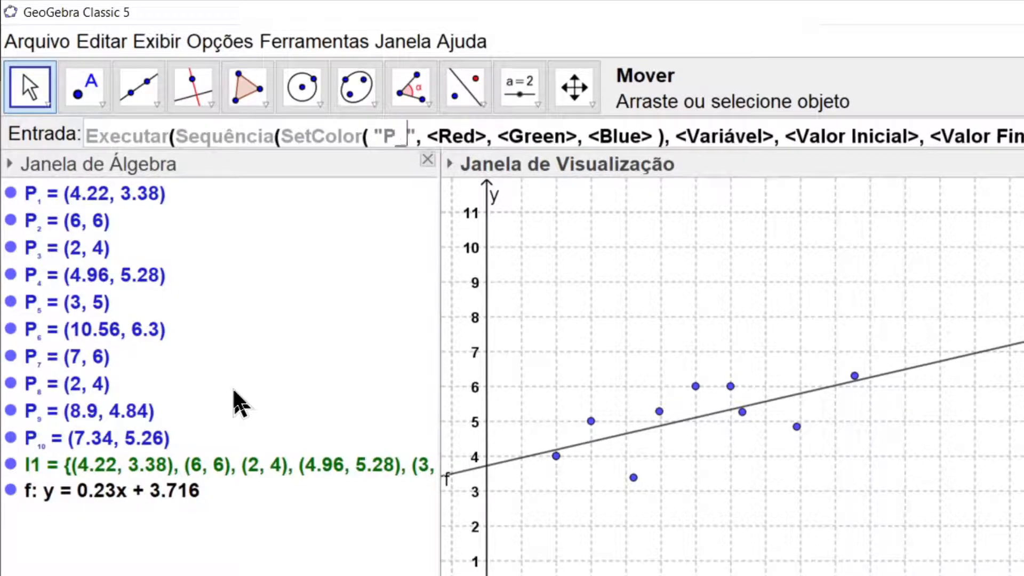
text({)
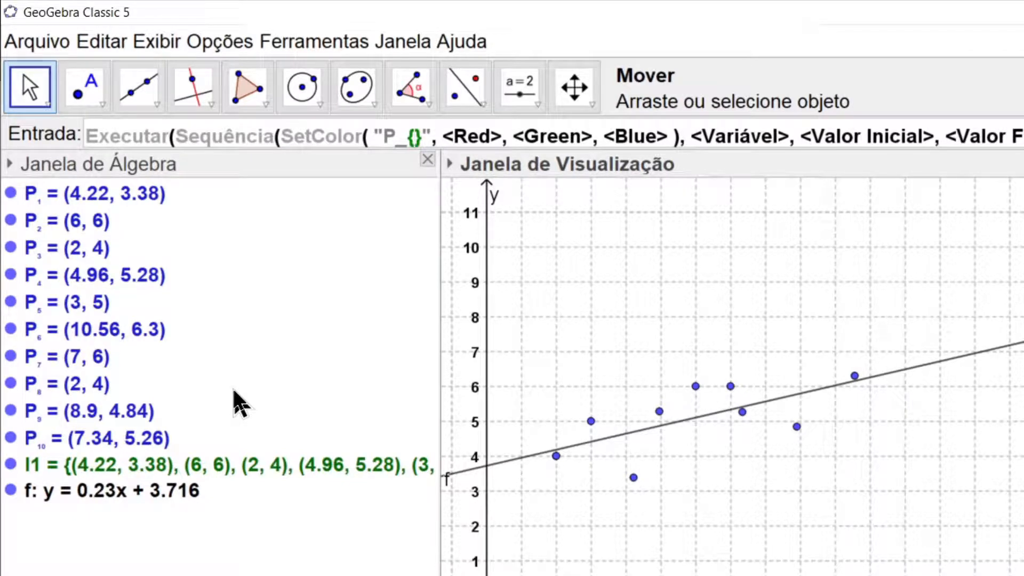
text("")
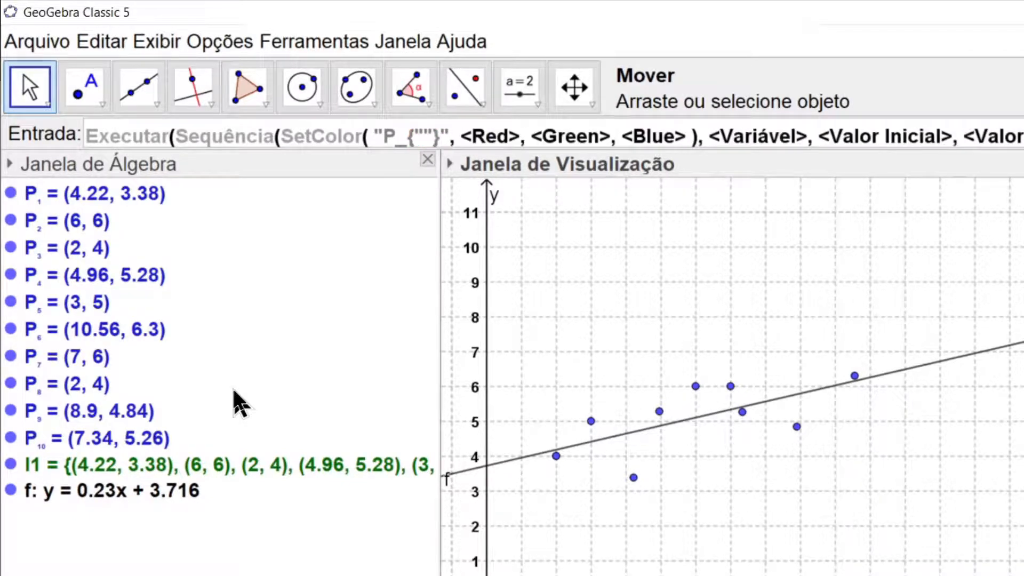
text(+)
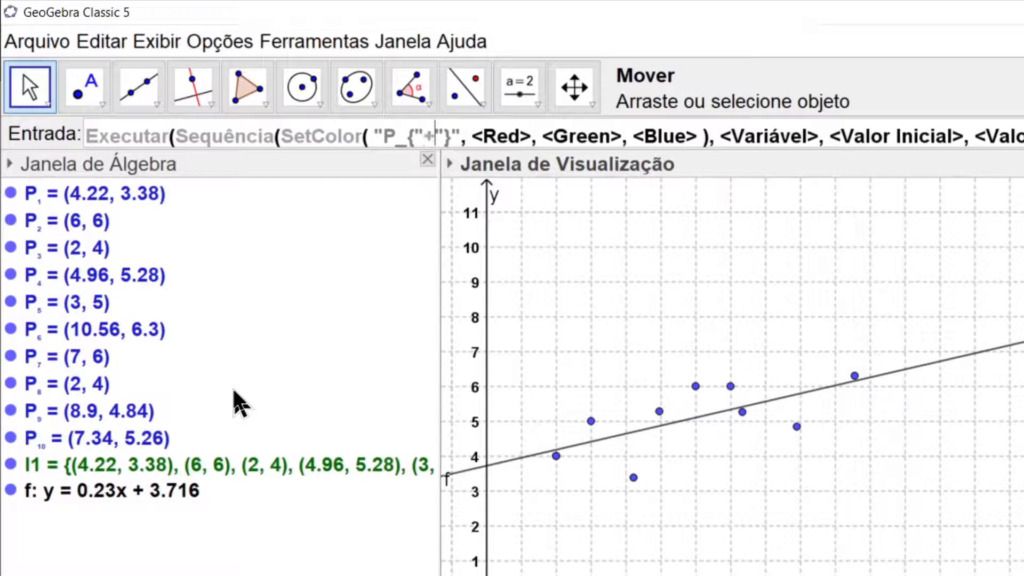
text(i+)
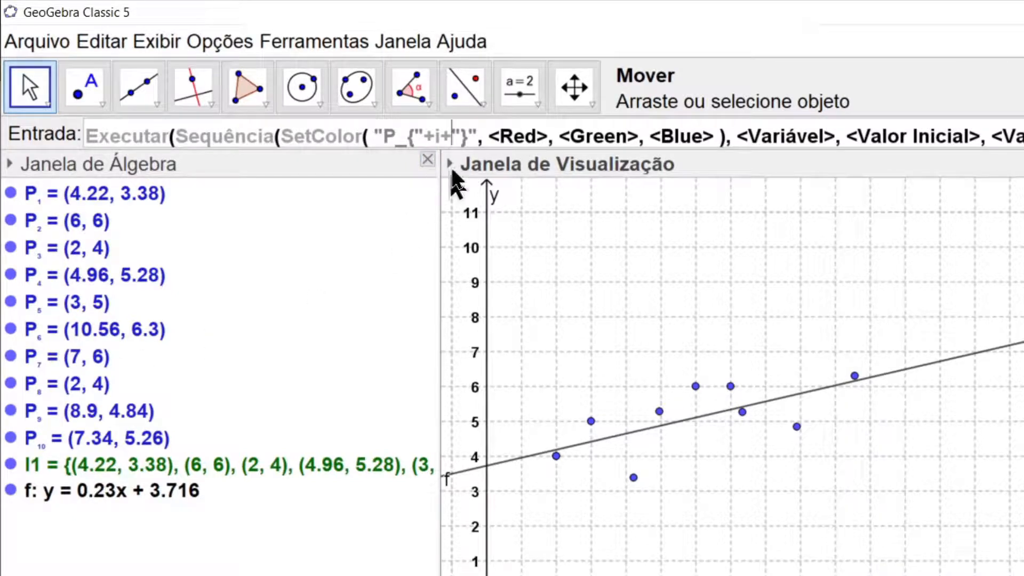
Step: Cut the whole unfinished Executar command out of the input line
drag(487, 136, 548, 136)
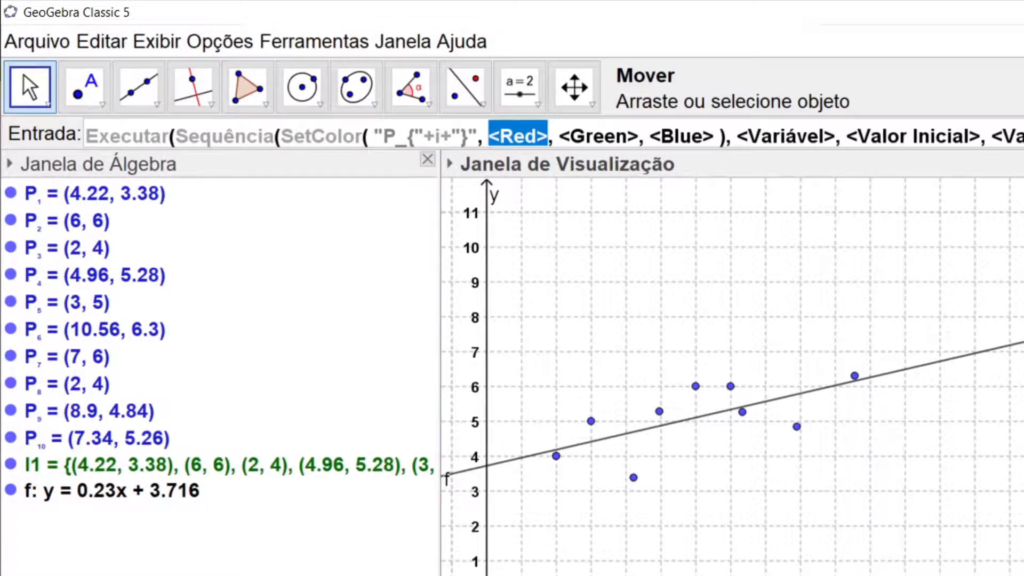
key(Right)
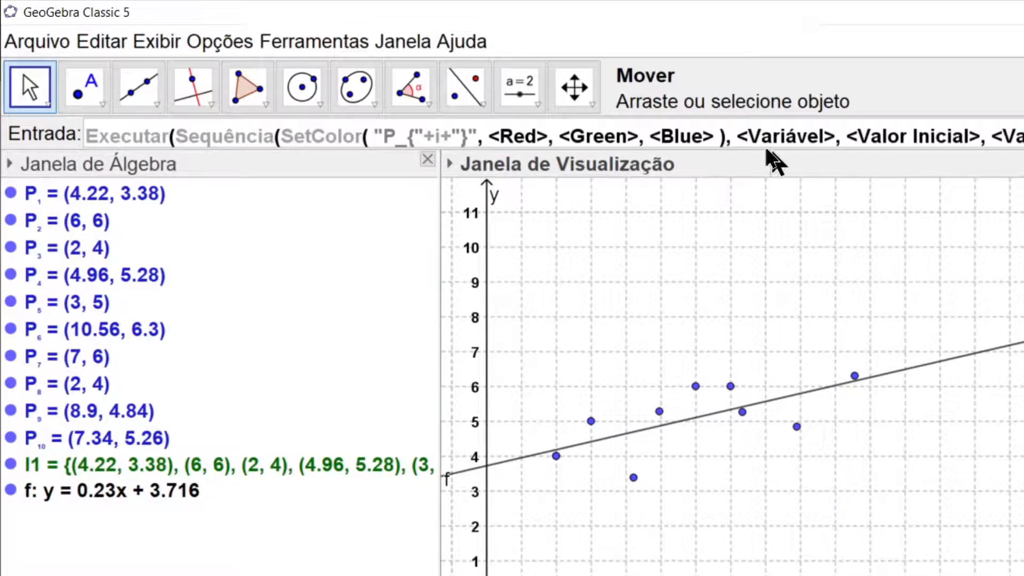
drag(765, 146, 393, 142)
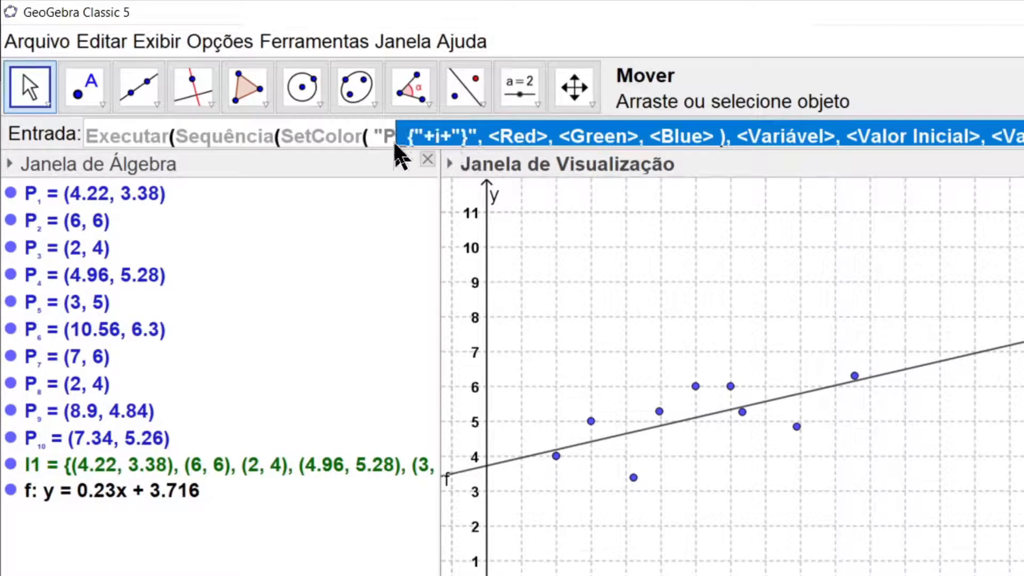
drag(288, 142, 110, 144)
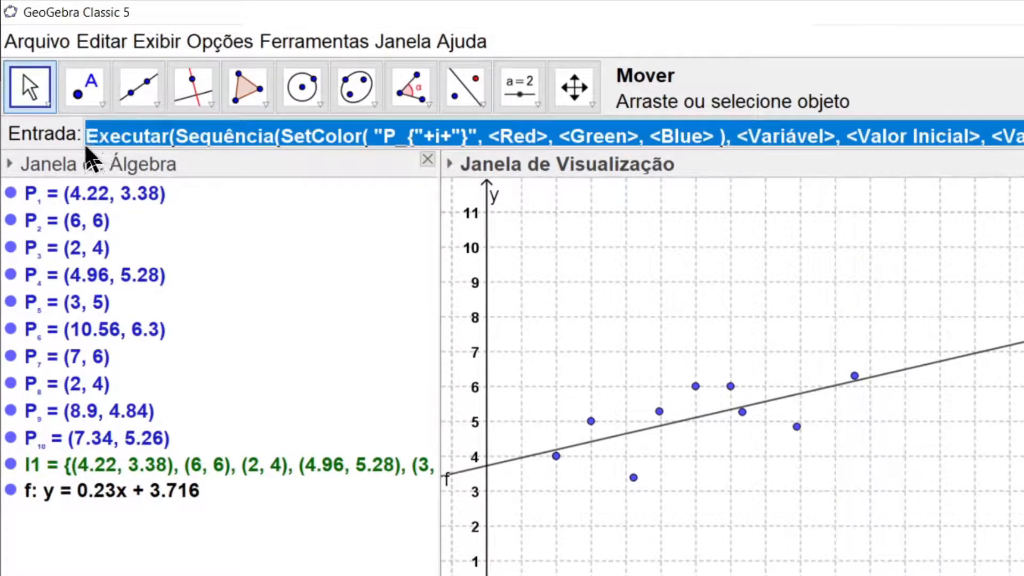
key(BackSpace)
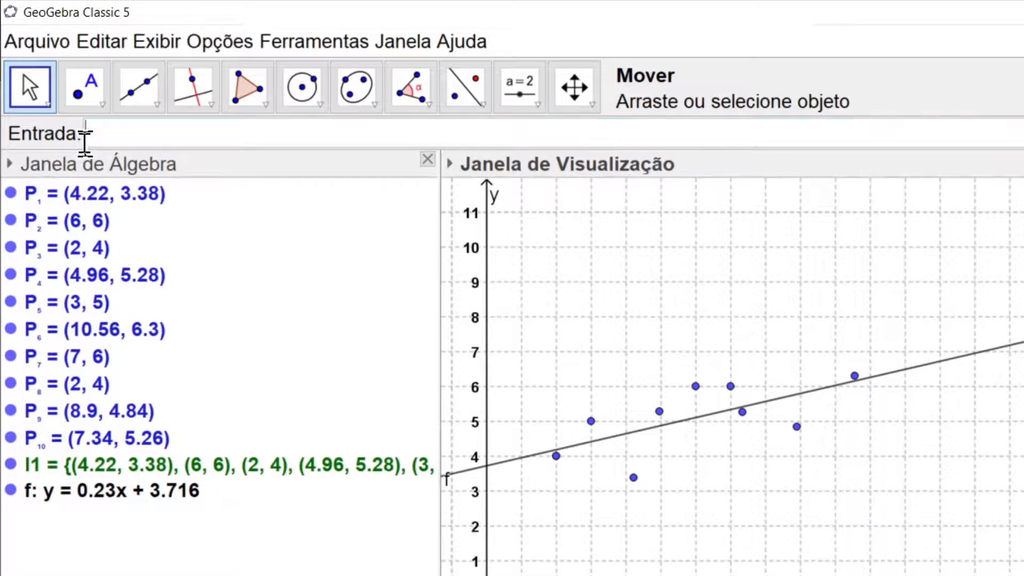
Step: Submit the NúmeroAleatórioUniforme command in its minimum, maximum form with unfilled arguments and open its online help
text(nume)
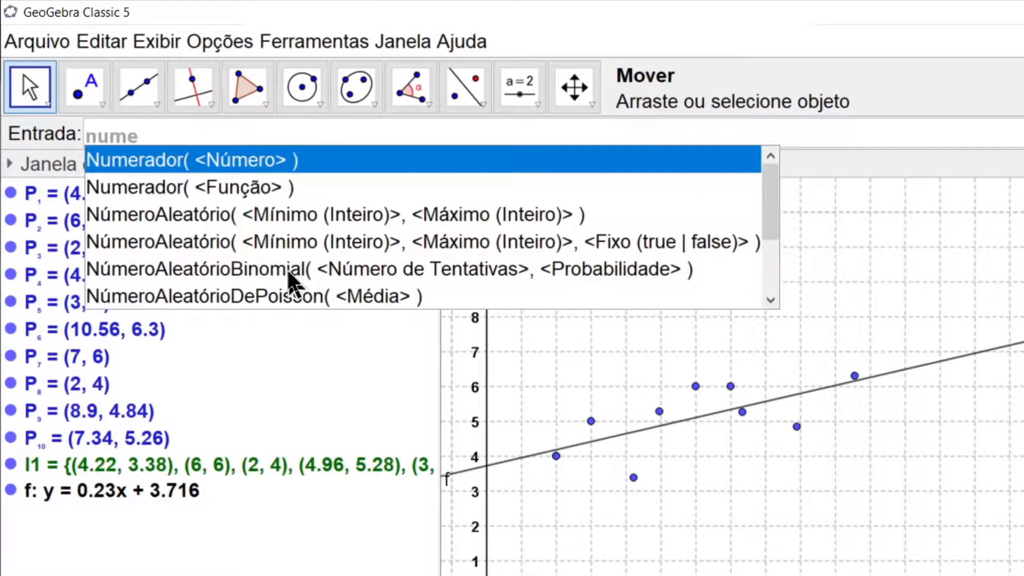
scroll(242, 216, down, 1)
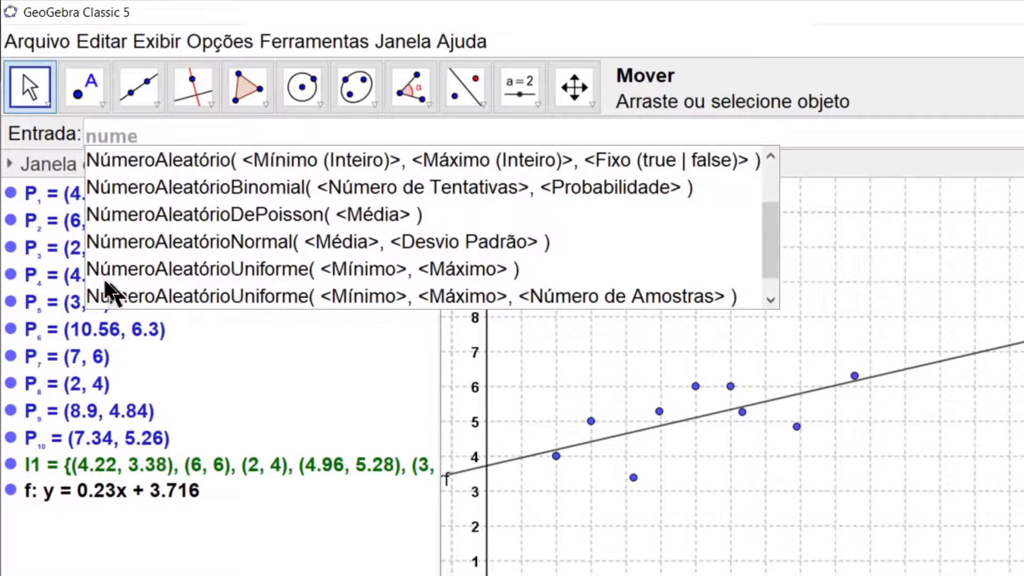
click(251, 273)
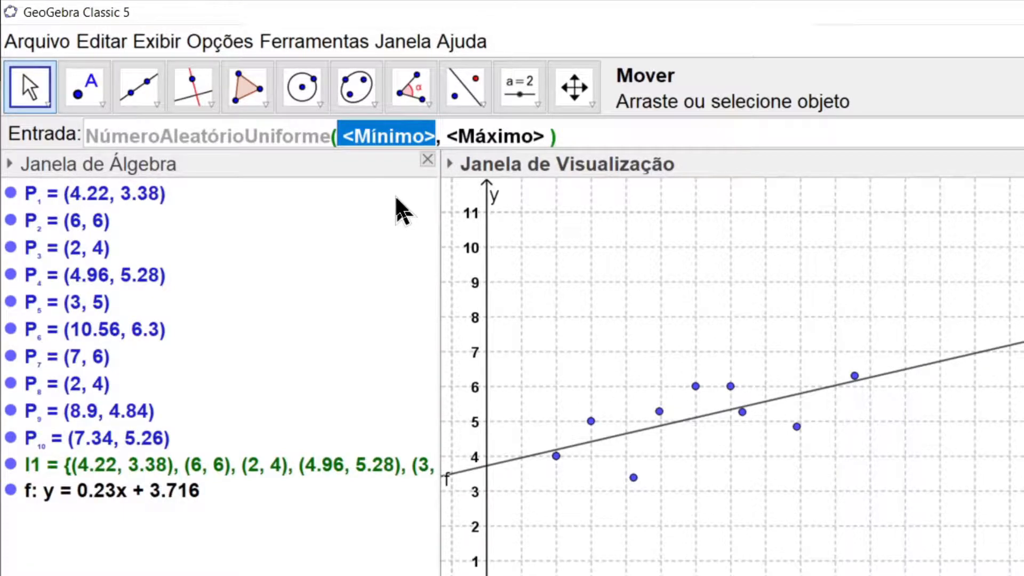
key(Return)
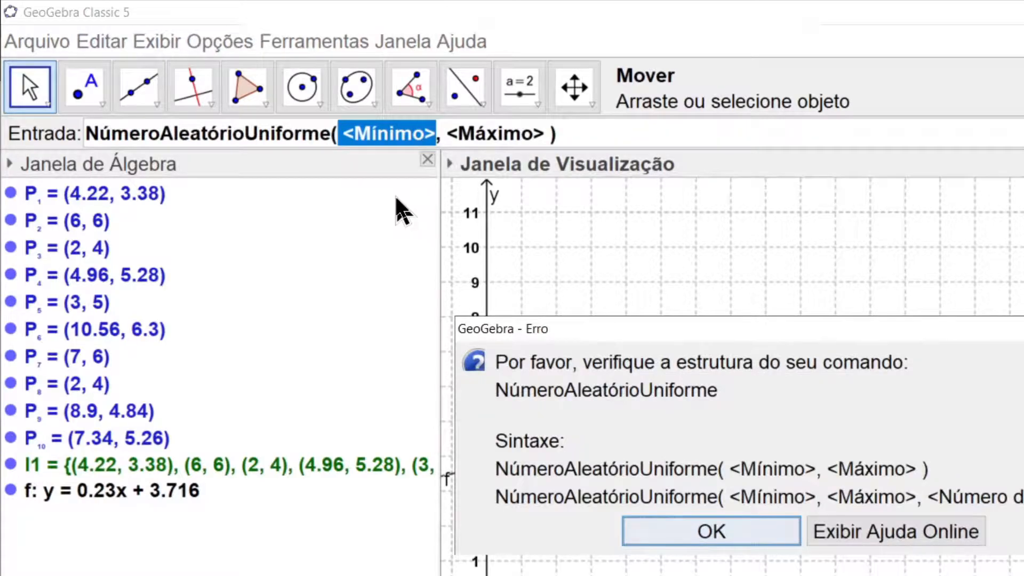
click(907, 528)
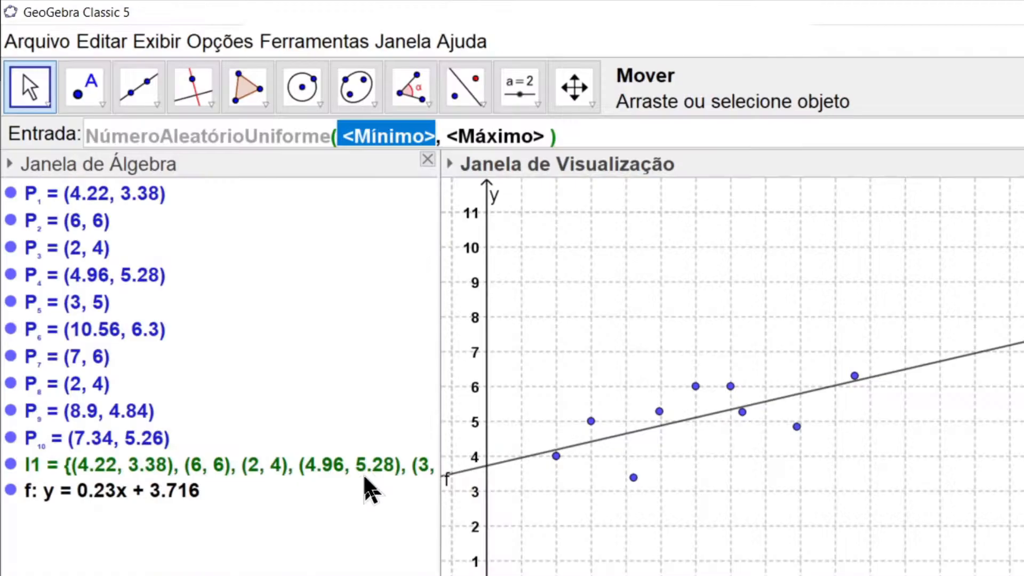
Step: Replace the NúmeroAleatórioUniforme command in the input line with the unfinished Executar command from the clipboard
drag(597, 135, 60, 132)
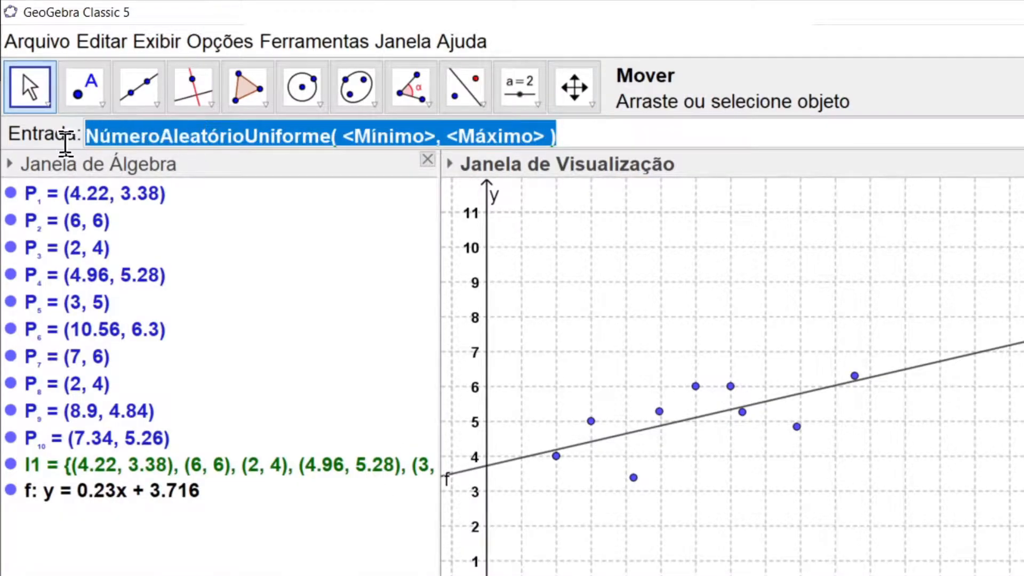
key(BackSpace)
key(ctrl+v)
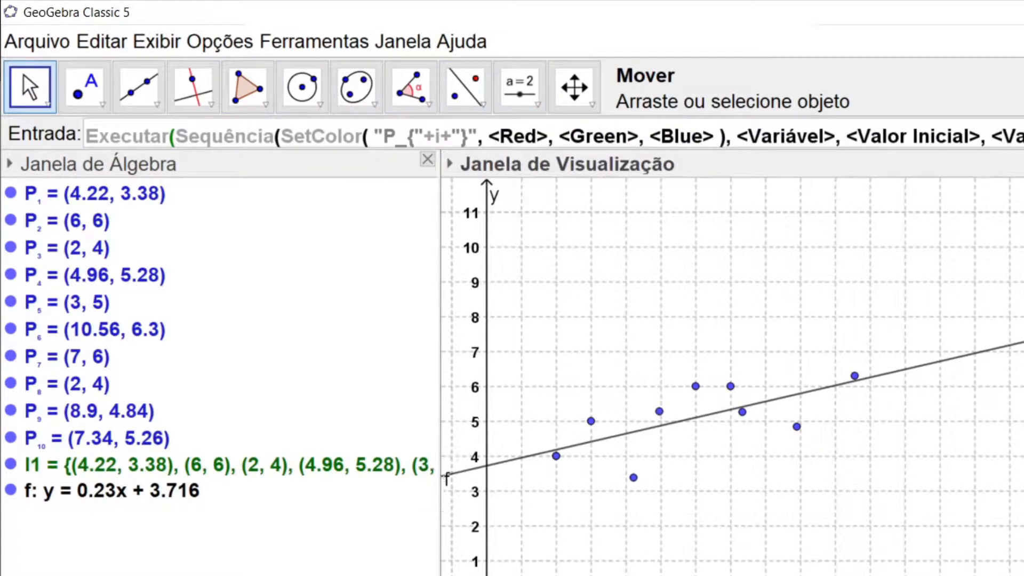
Step: Switch to the browser and copy the example RandomUniform(0, 1) from the RandomUniform Command help page
key(alt+Tab)
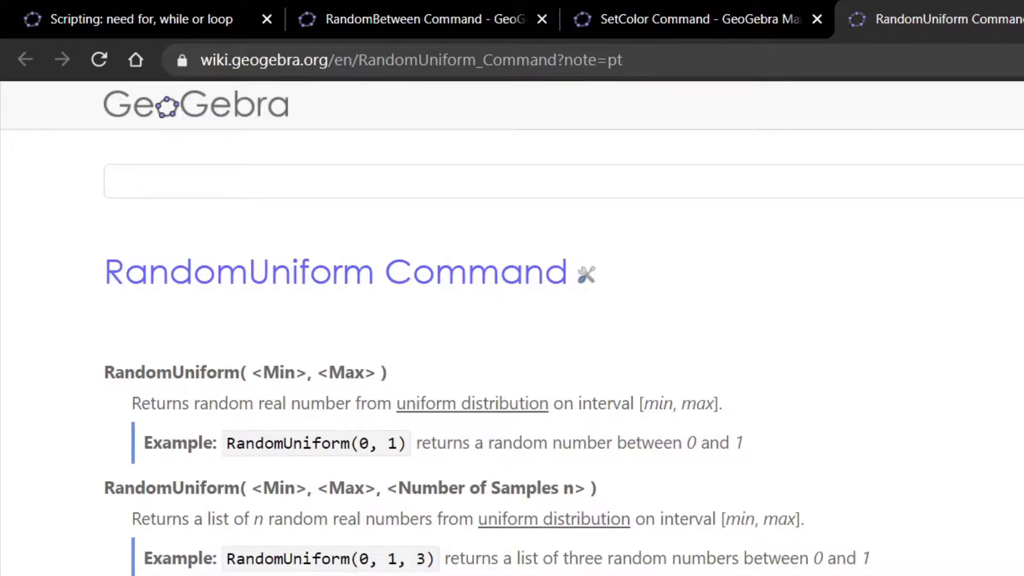
key(alt+Tab)
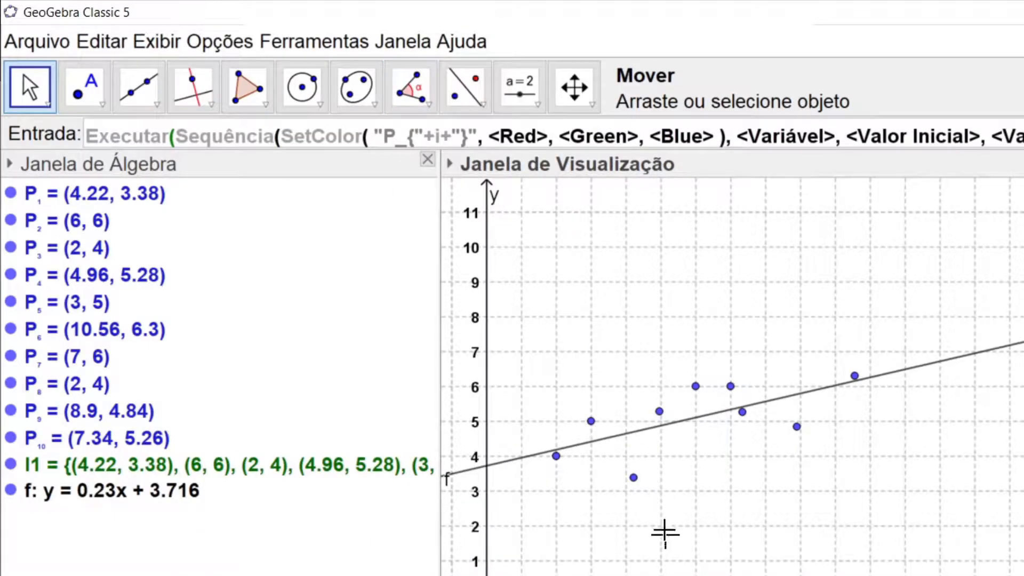
key(alt+Tab)
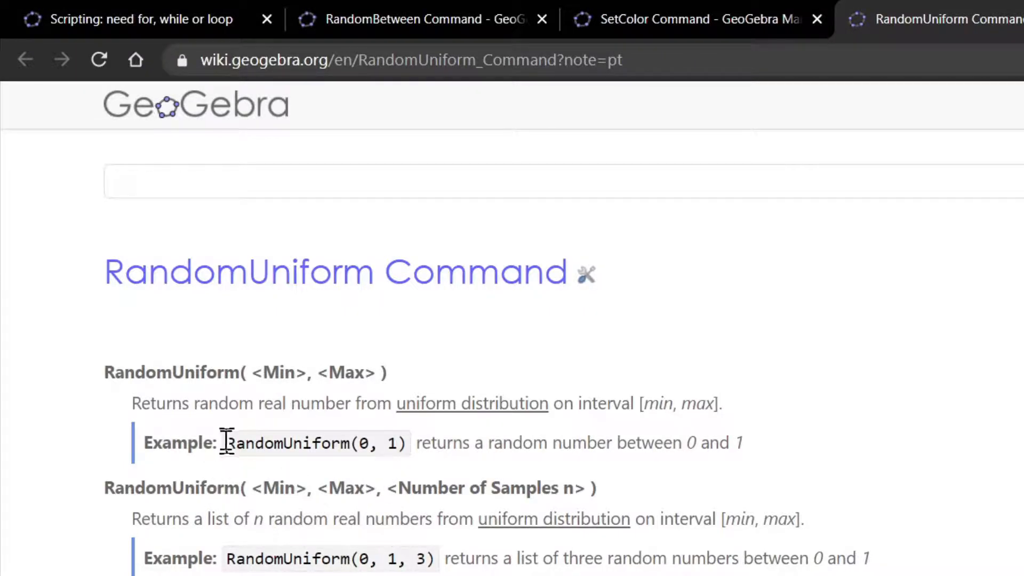
drag(227, 443, 411, 457)
key(ctrl+c)
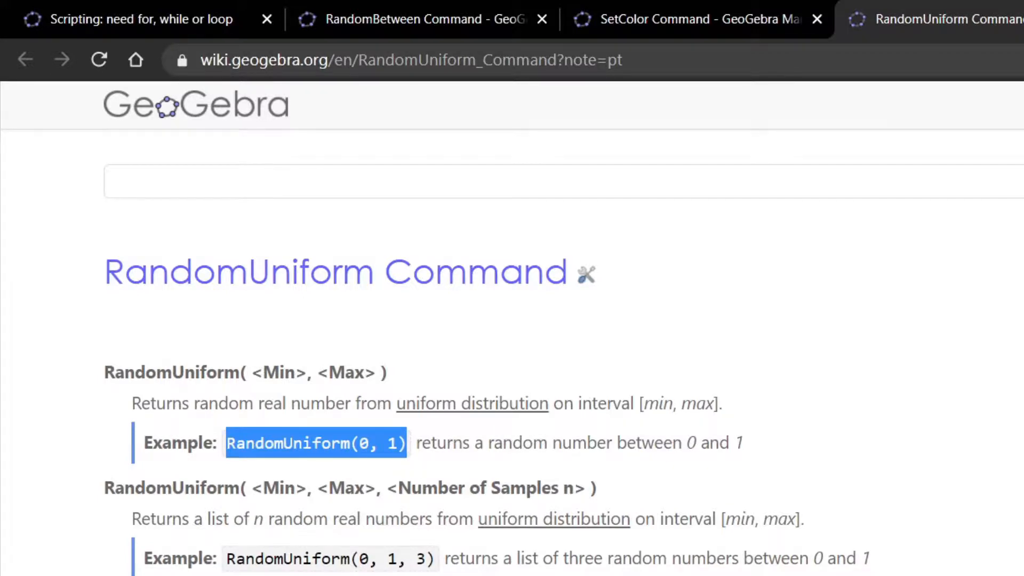
Step: Switch back to GeoGebra and set the red, green and blue arguments of SetColor each to RandomUniform(0, 1)
key(alt+Tab)
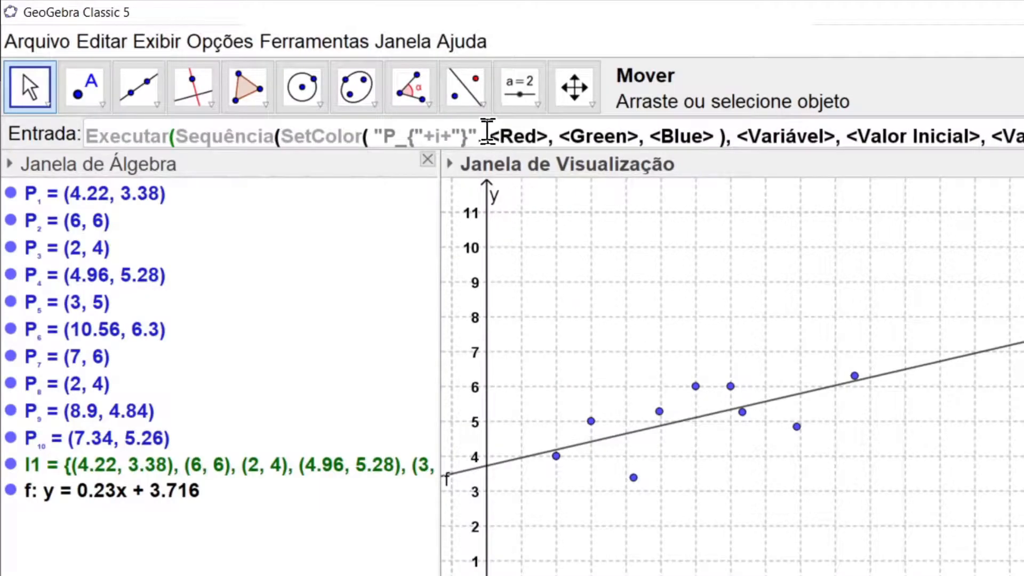
drag(488, 134, 548, 133)
key(ctrl+v)
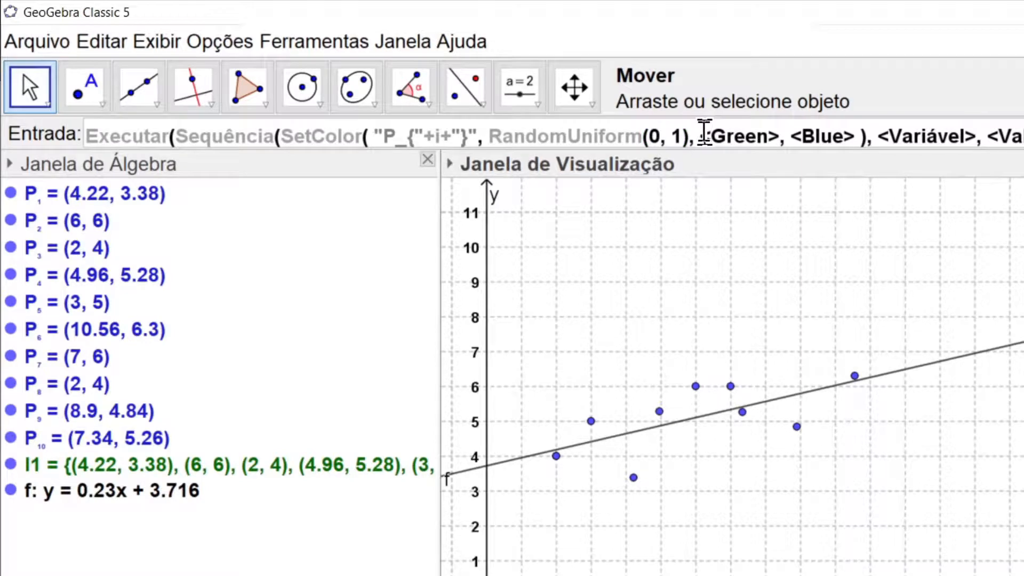
drag(705, 133, 778, 133)
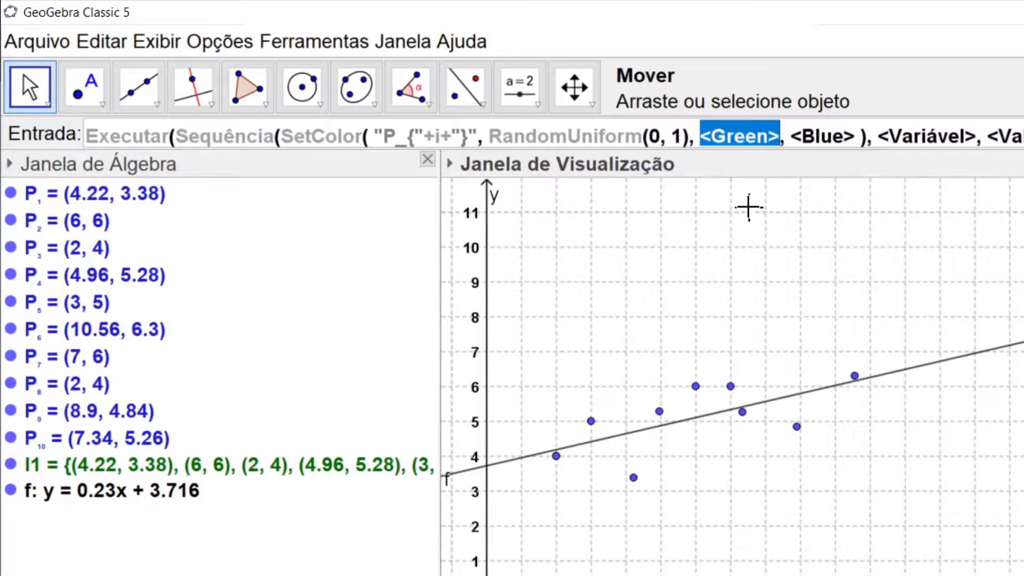
key(ctrl+v)
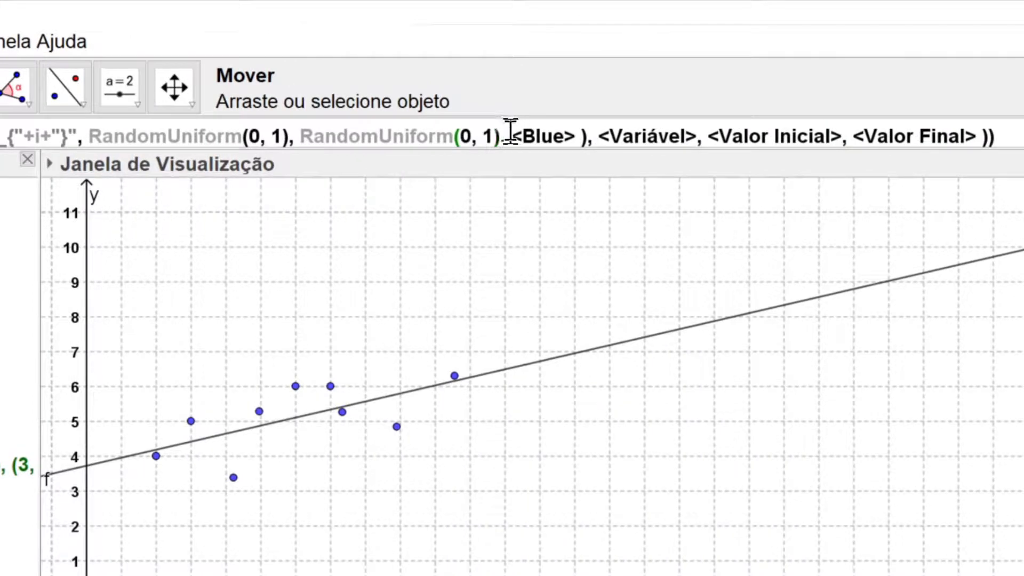
drag(512, 136, 576, 136)
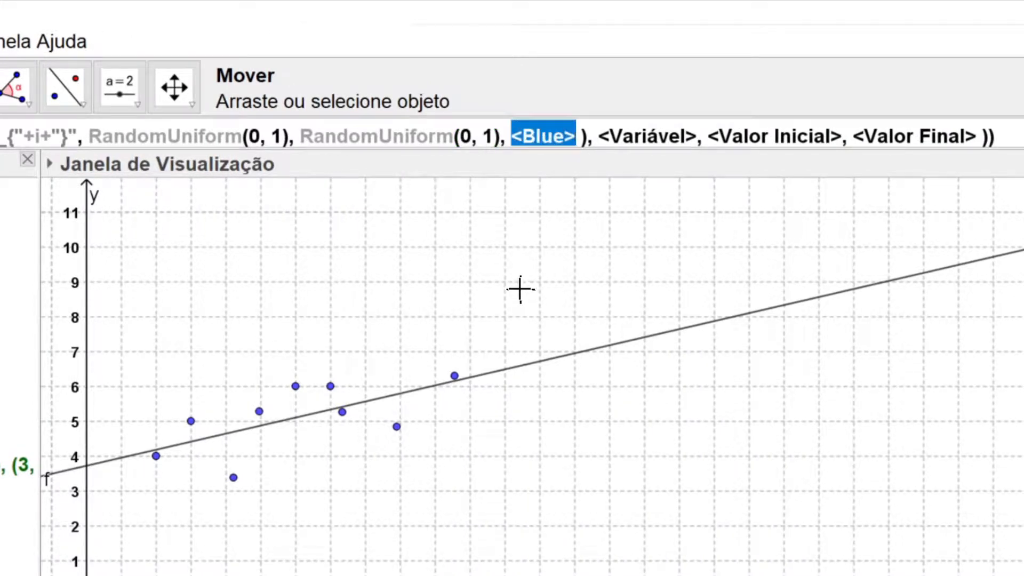
key(ctrl+v)
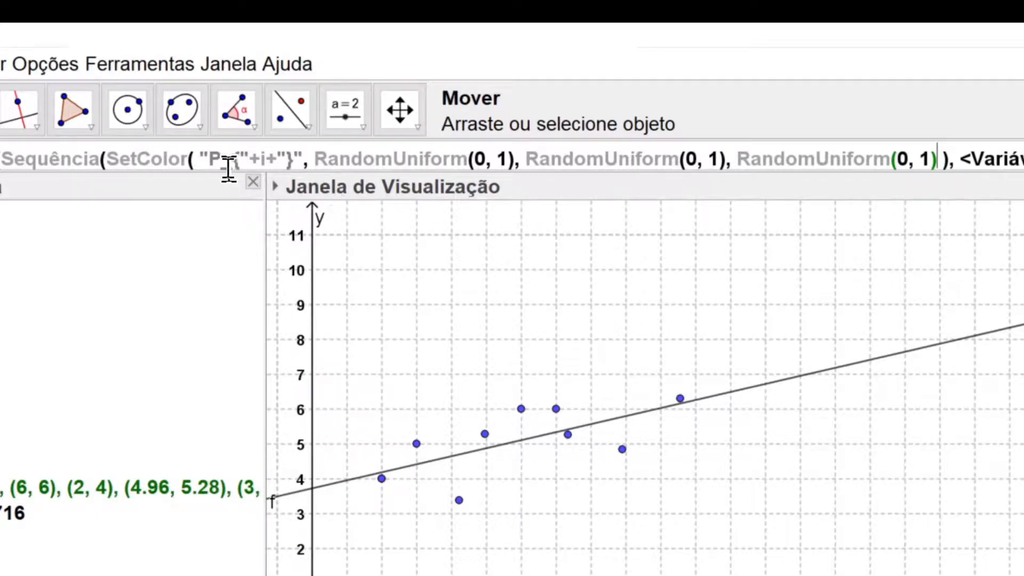
Step: Enclose the whole SetColor call in quotation marks and remove the outer quotation marks around its P_{"+i+"} object
click(948, 160)
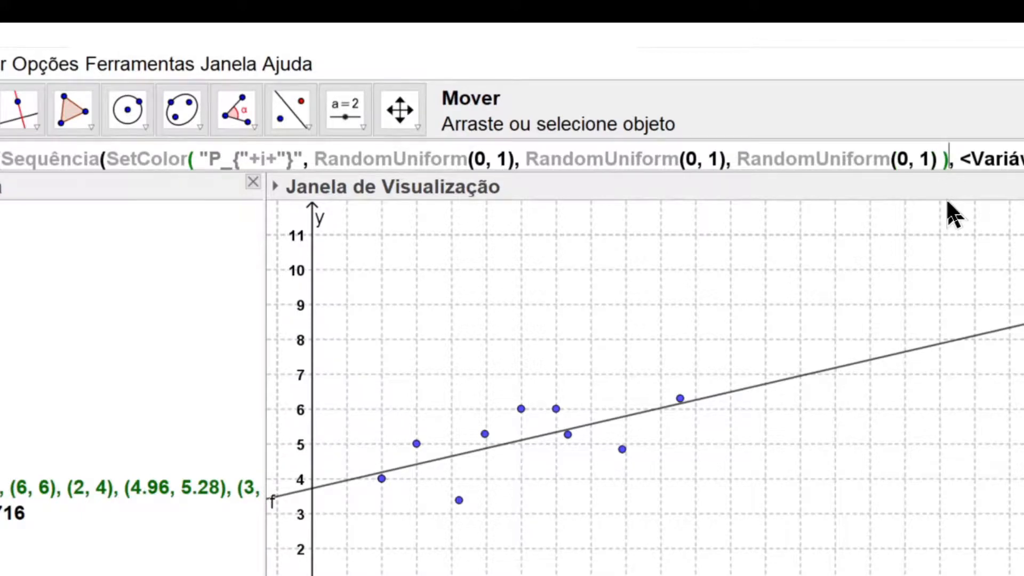
text(")
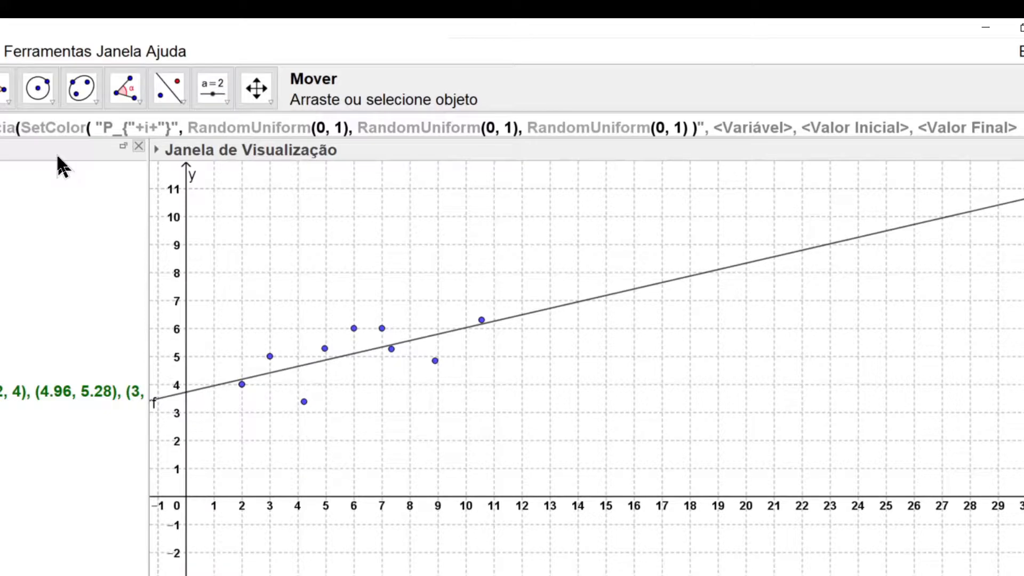
key(Right)
text(")
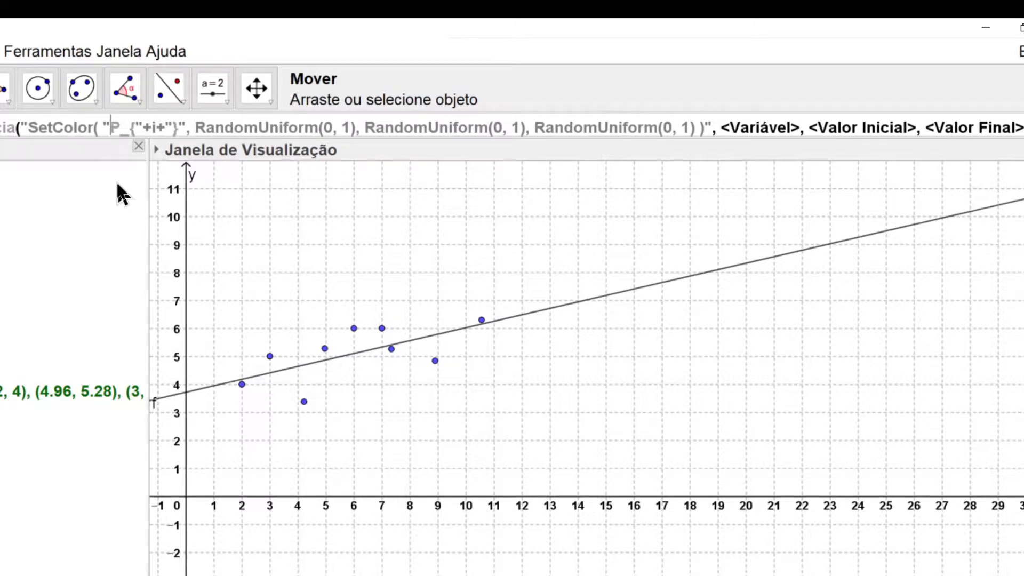
key(BackSpace)
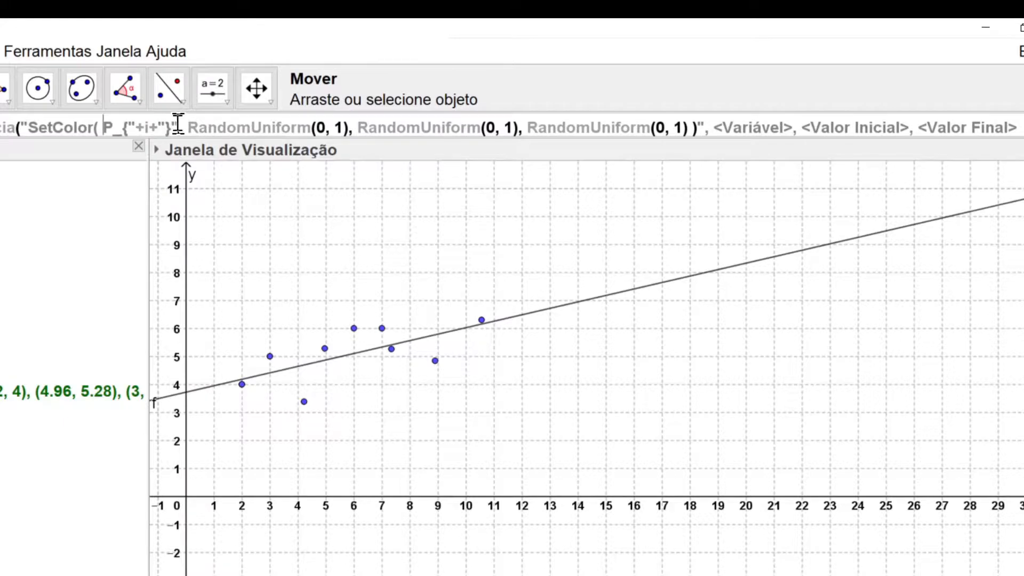
key(BackSpace)
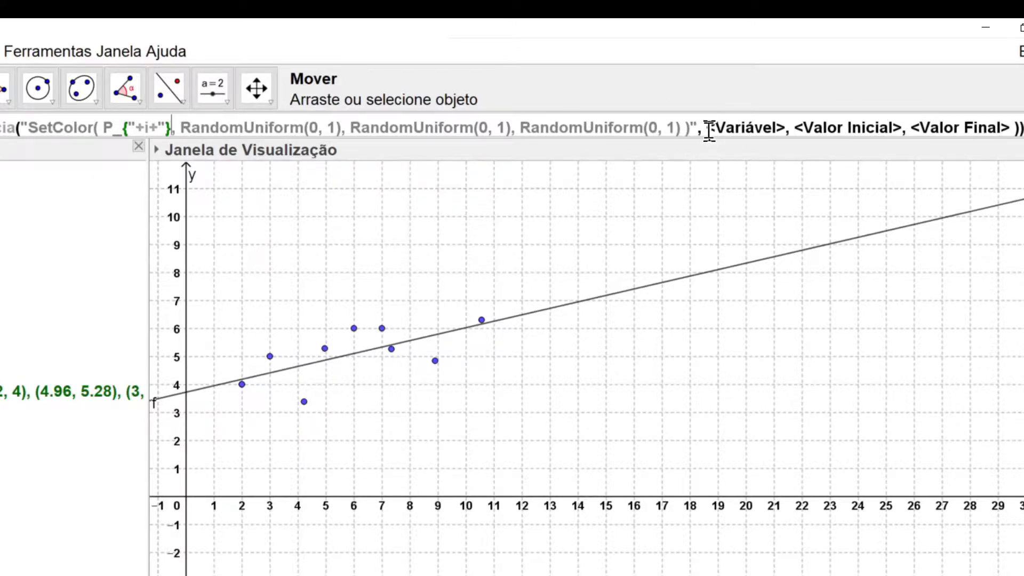
Step: Complete the Sequência arguments with variable i, initial value 1 and final value 10, and run the Executar command
drag(707, 128, 787, 128)
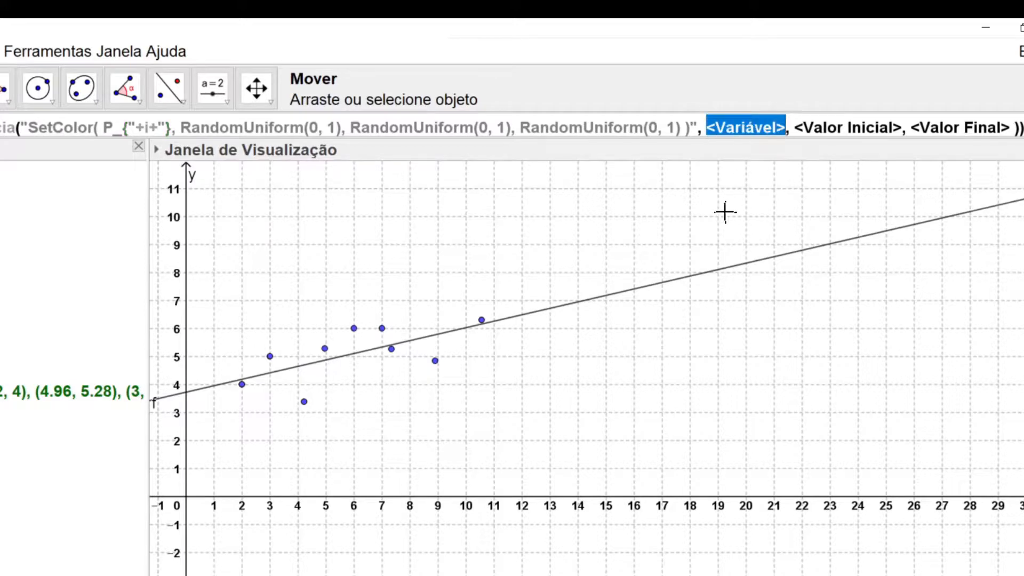
text(i)
key(Tab)
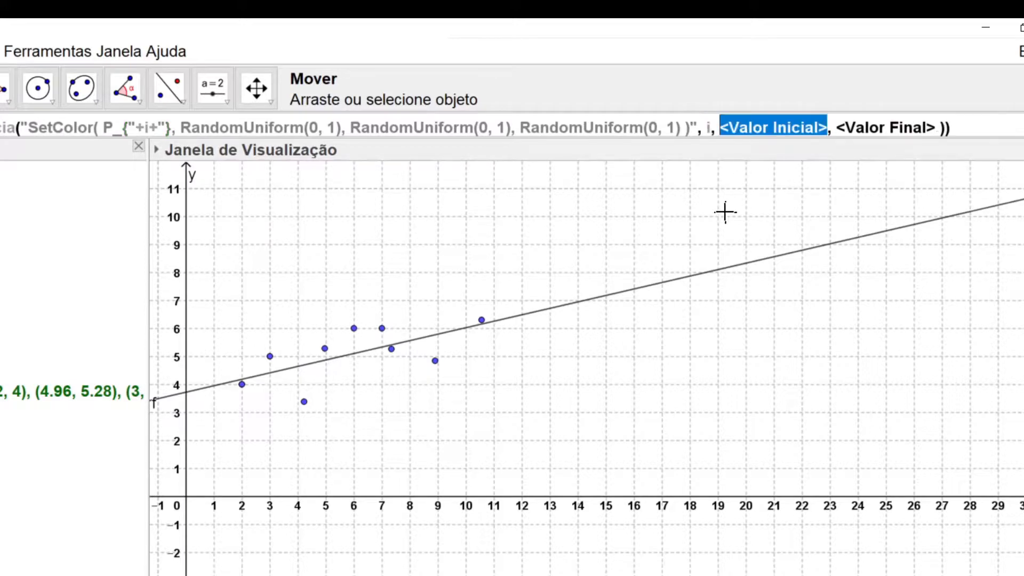
text(1)
key(Tab)
text(1)
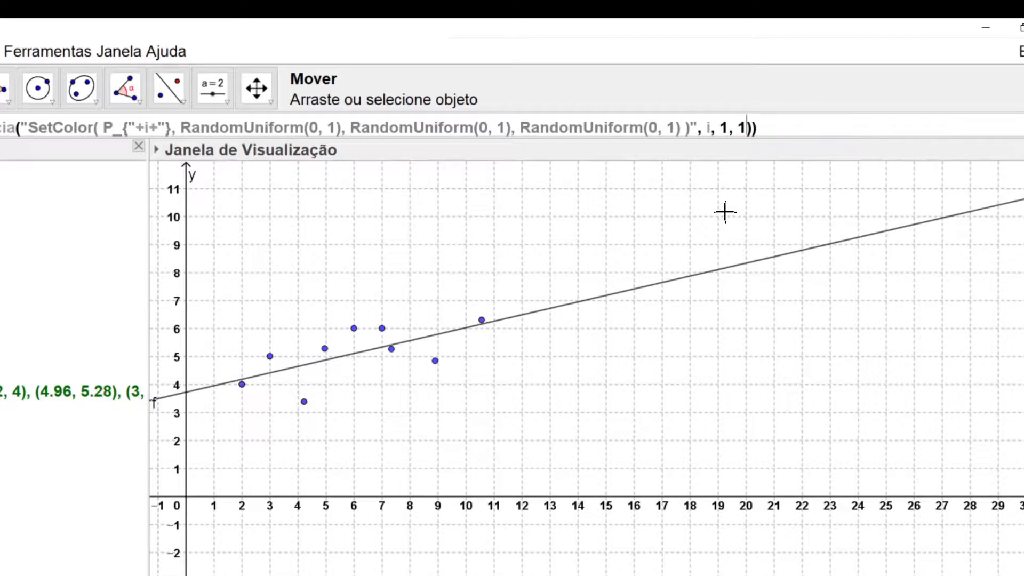
text(0)
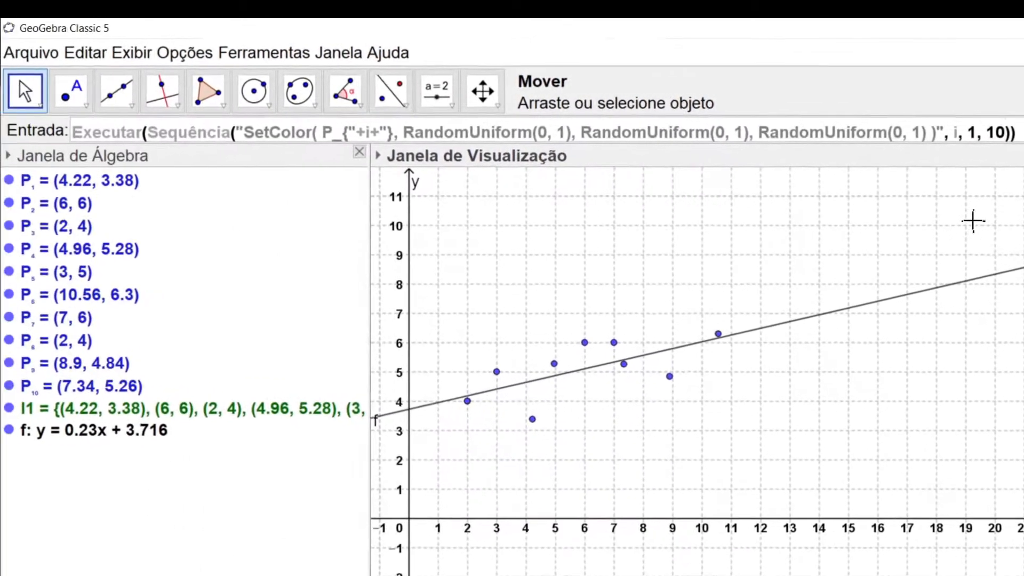
key(Return)
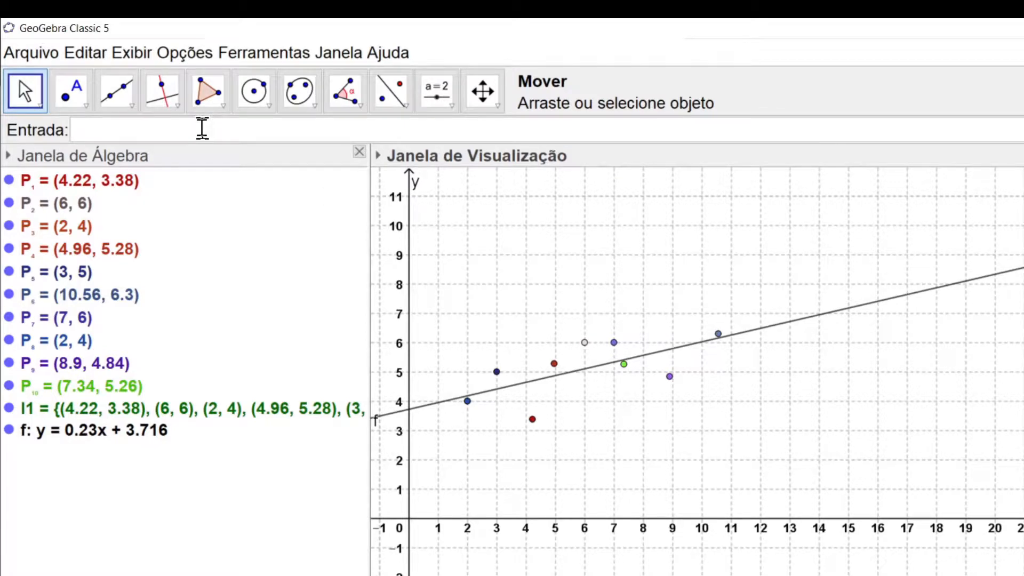
Step: Recall the last Executar(Sequência("SetColor…")) command from the input history and run it again to recolour the points
key(Up)
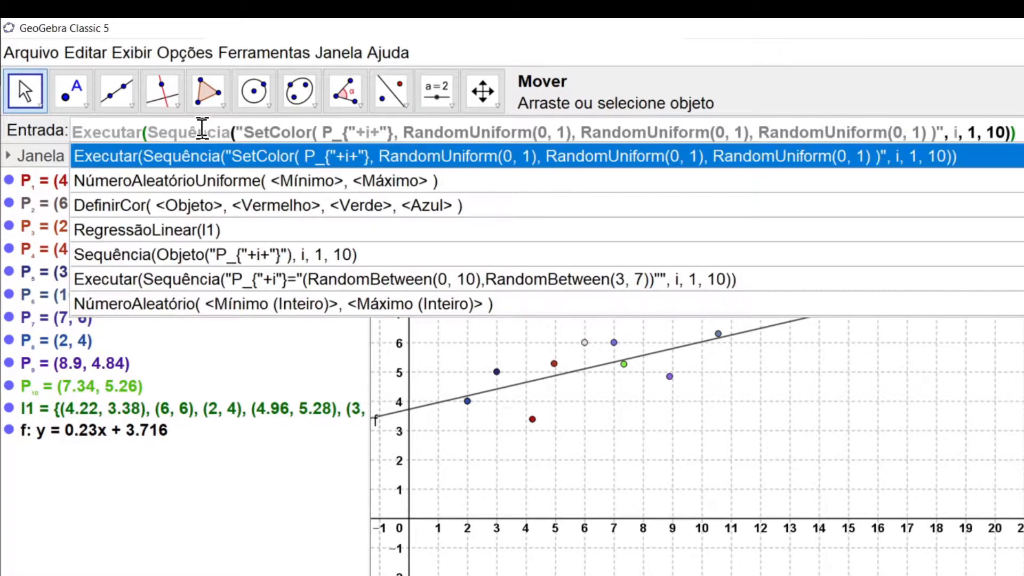
click(206, 159)
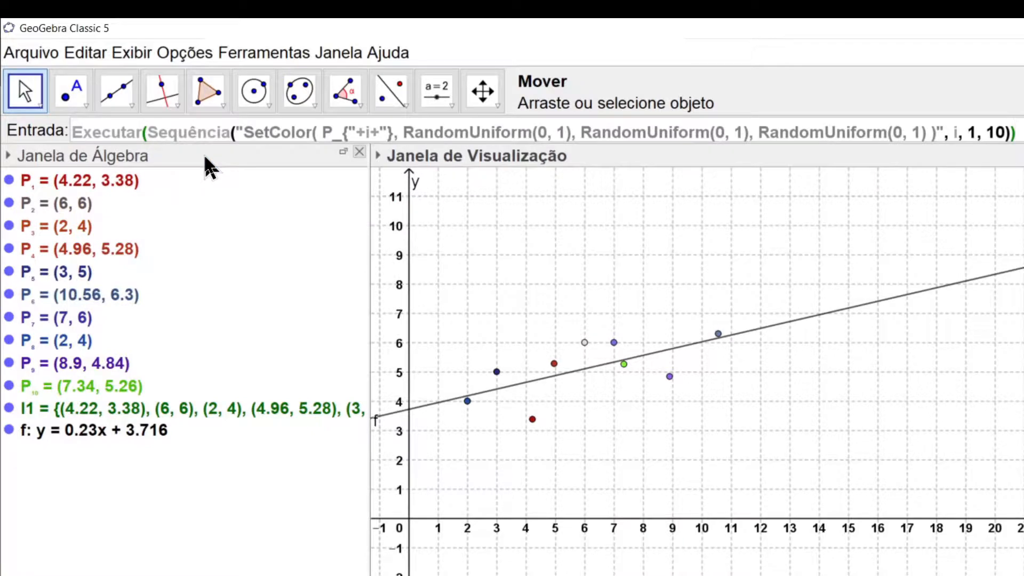
key(Return)
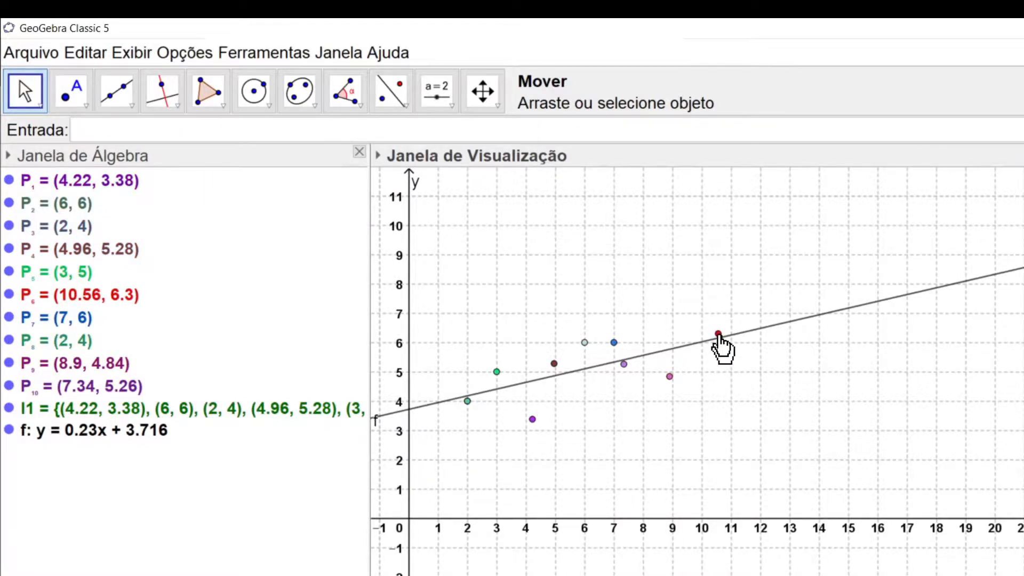
Step: Move P_6 to about (10.54, 7.56), P_10 to about (7.7, 4.78) and P_9 to about (9.16, 4.76) in the graphics view
drag(719, 335, 718, 296)
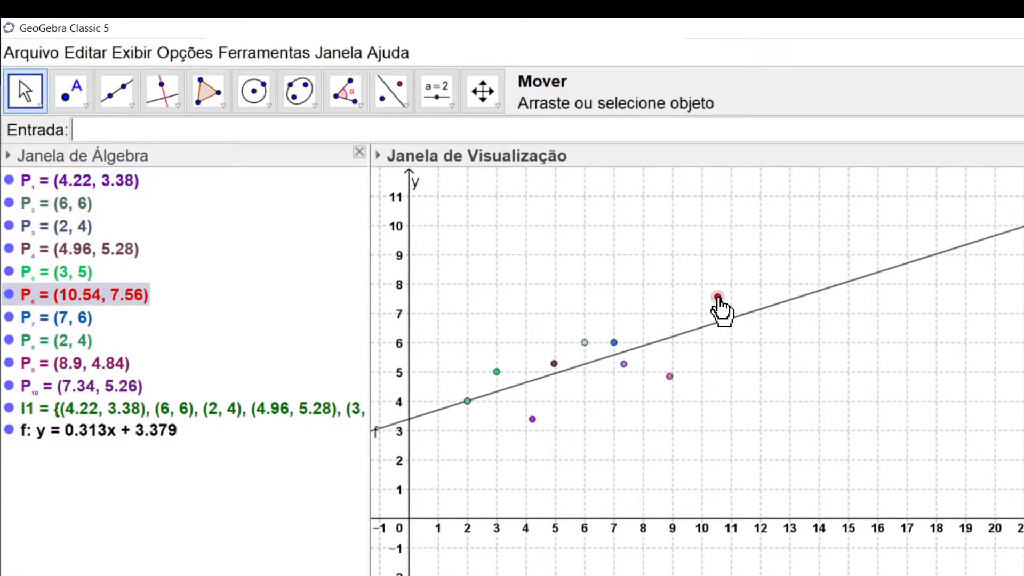
click(623, 365)
drag(624, 366, 678, 379)
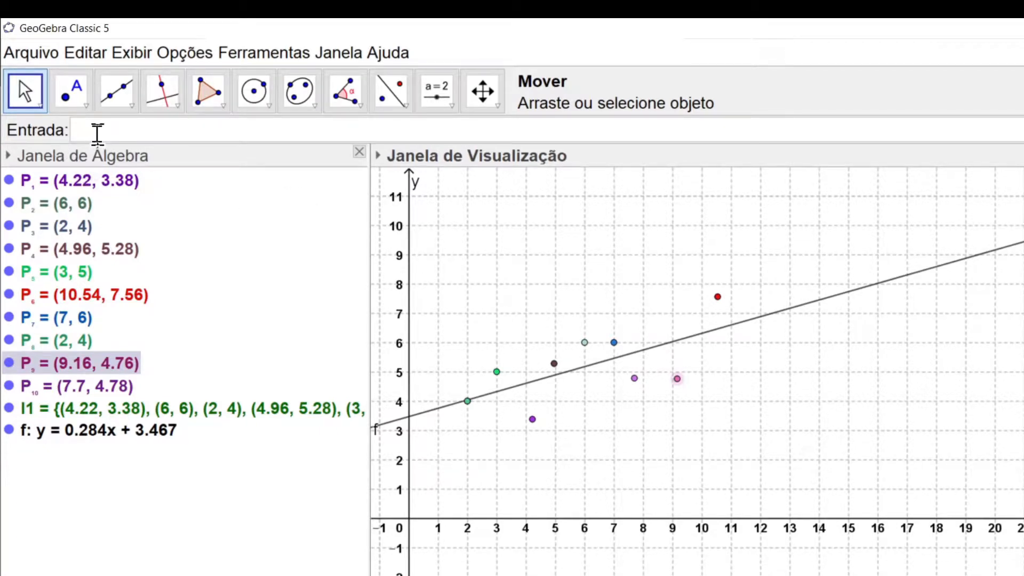
Step: Place a new button above the points near (2, 9.5) in the graphics view and caption it "renovar"
click(452, 105)
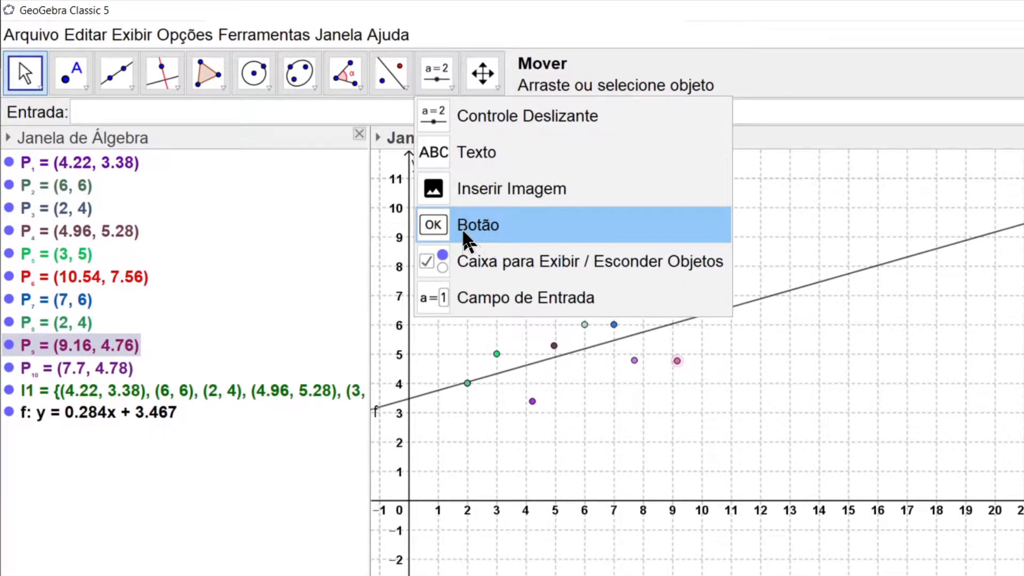
click(462, 228)
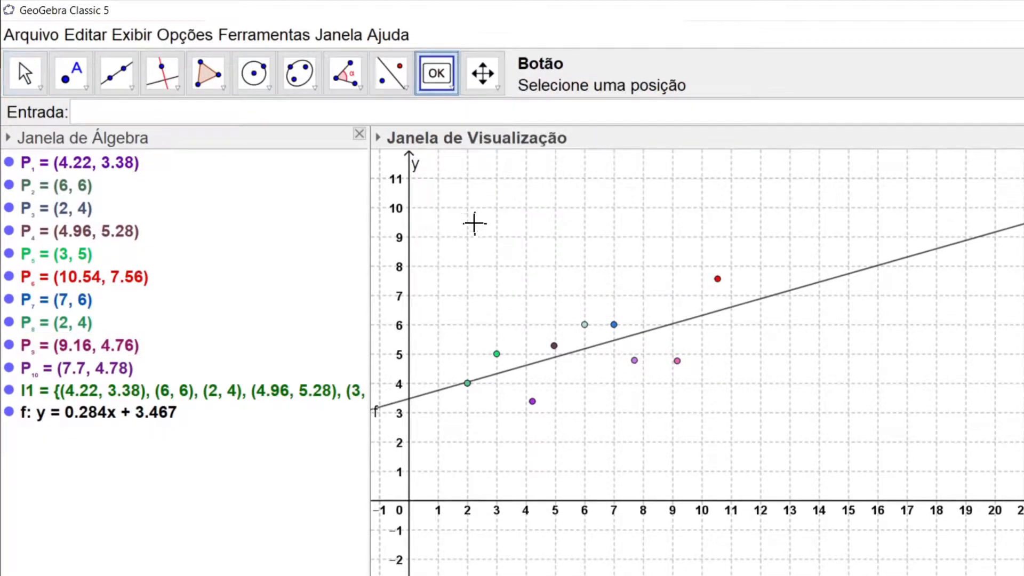
click(474, 223)
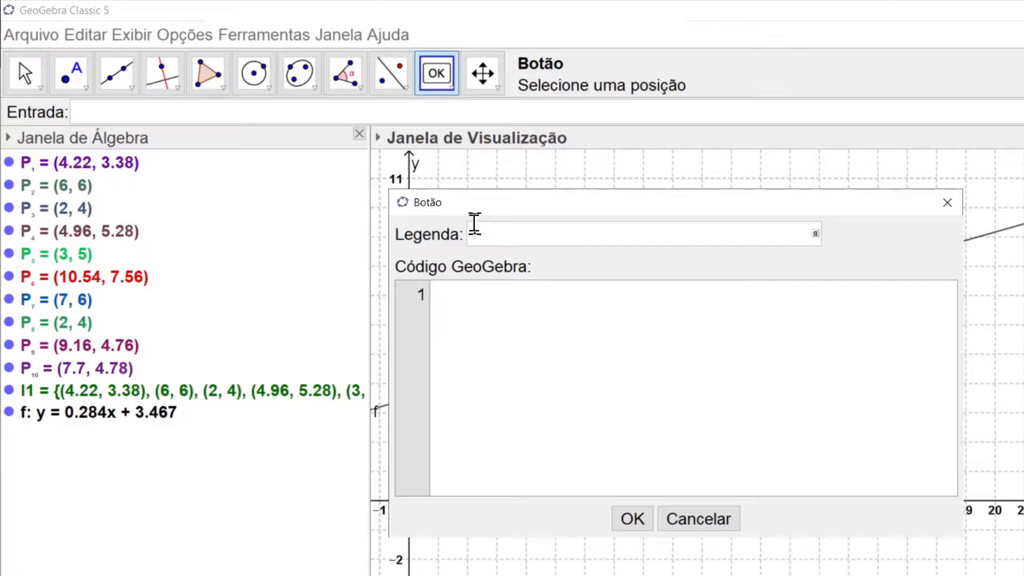
text(renovar)
Step: Transfer the Executar(Sequência("SetColor…", i, 1, 10)) command from the input history into the button's GeoGebra script and create the button
click(476, 310)
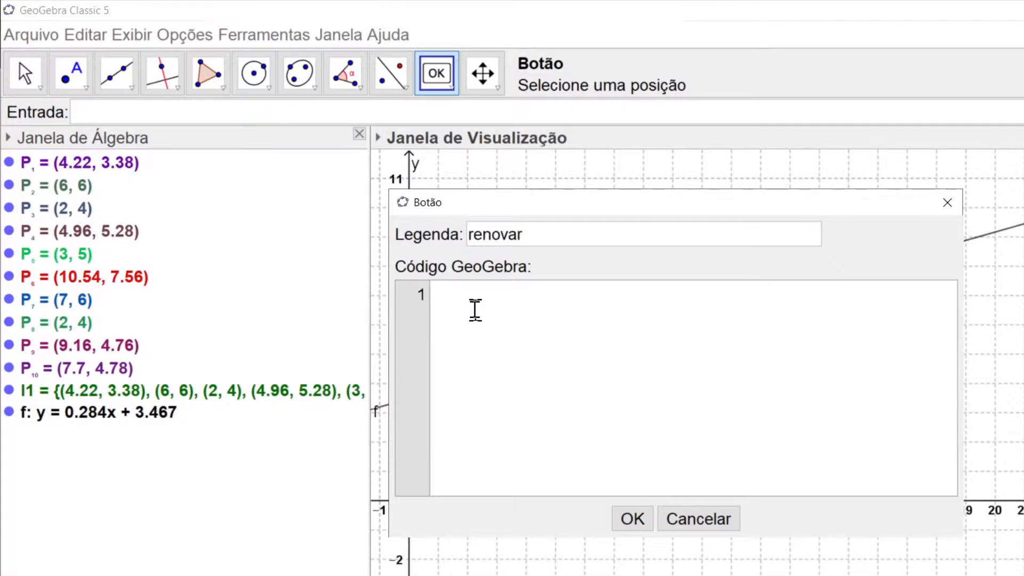
click(433, 113)
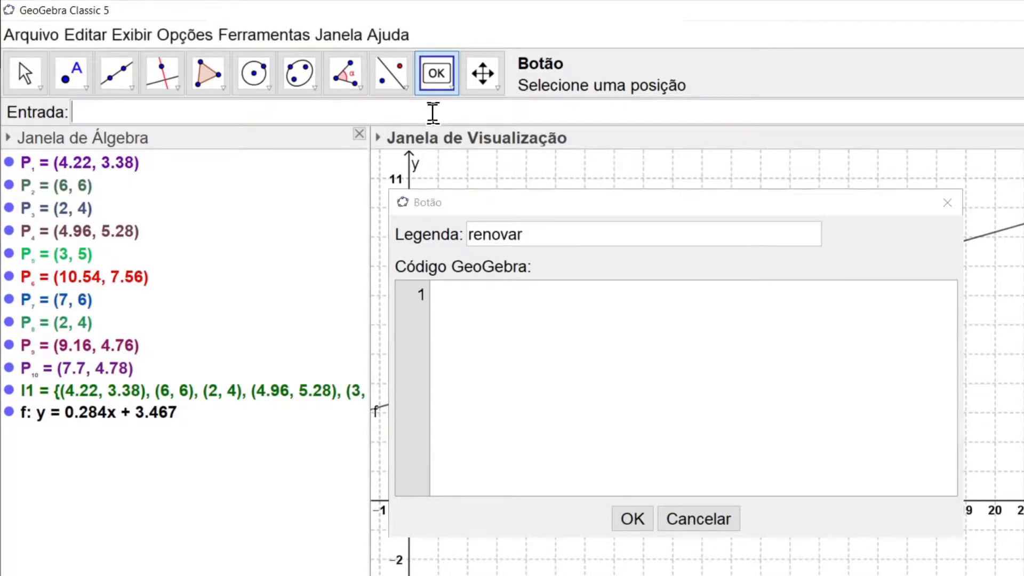
key(Down)
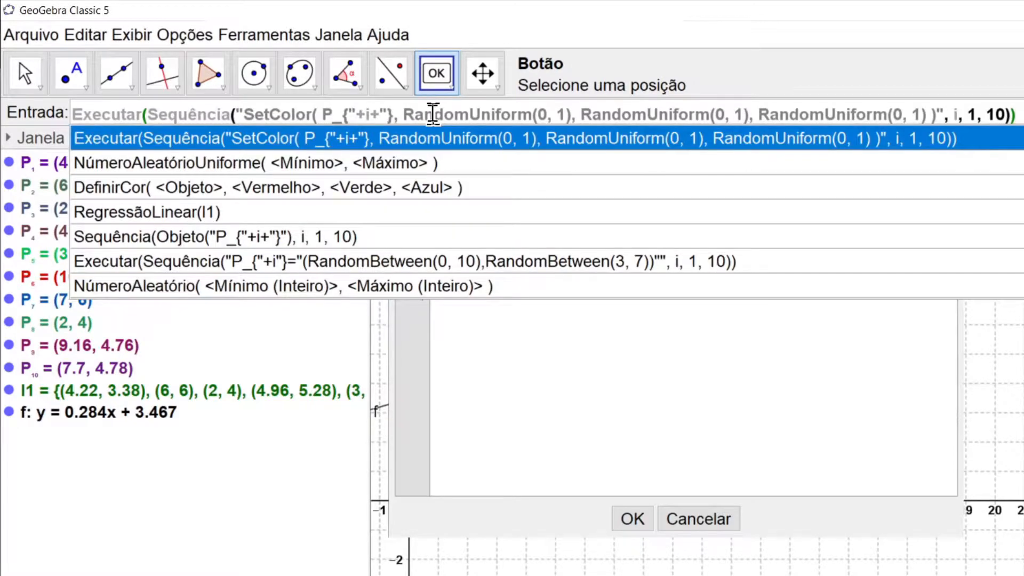
key(Return)
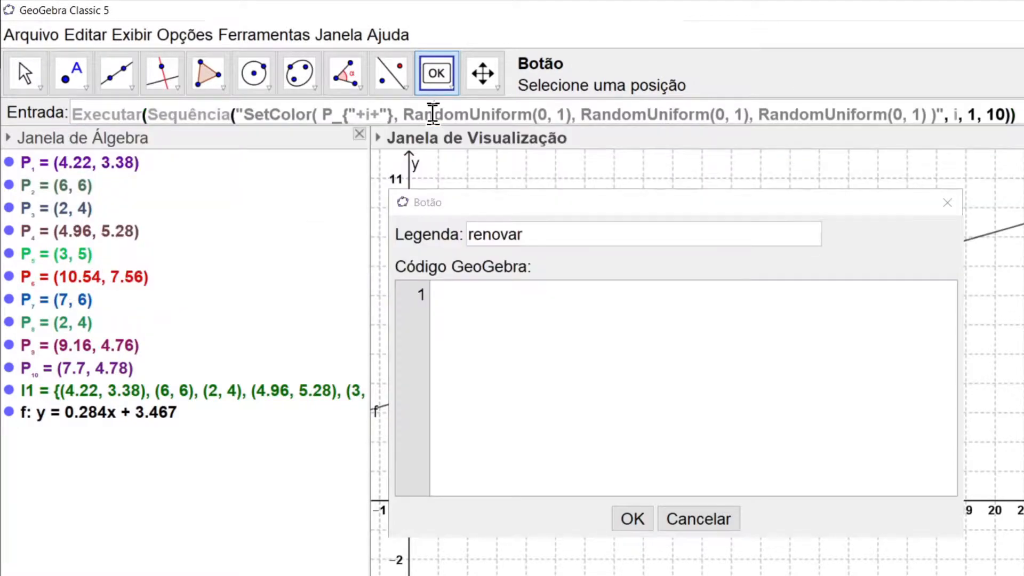
triple_click(788, 114)
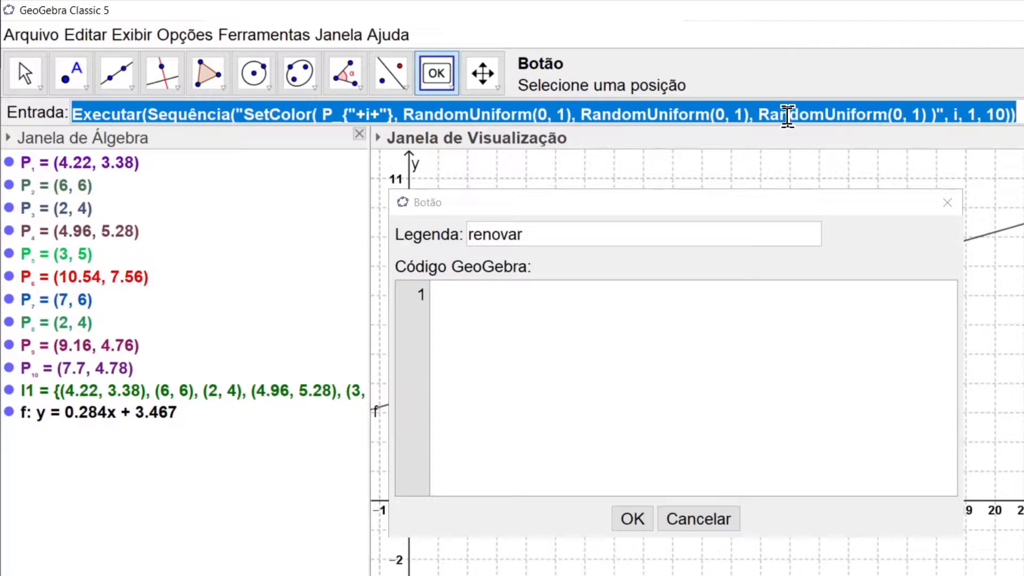
key(ctrl+x)
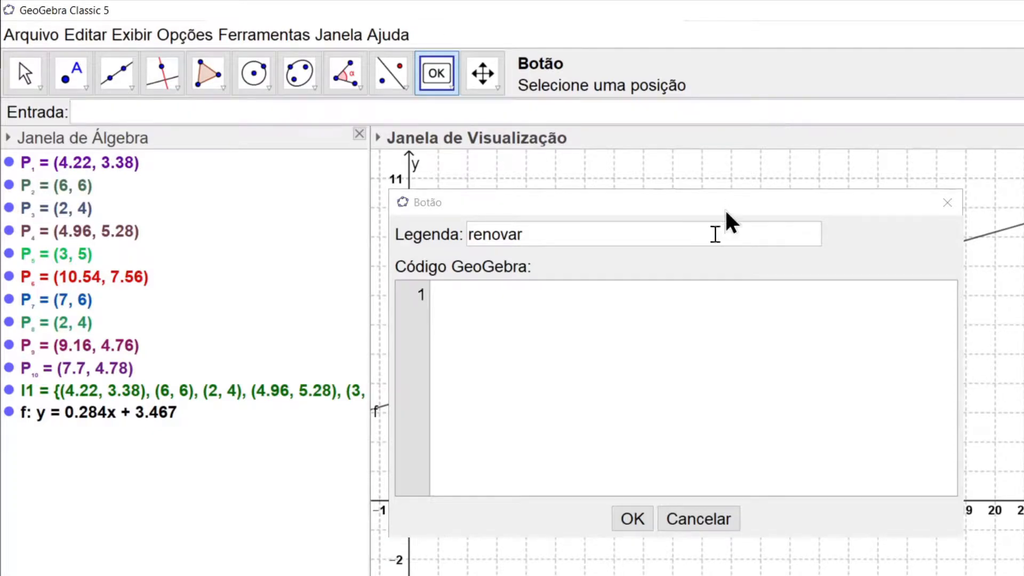
click(469, 299)
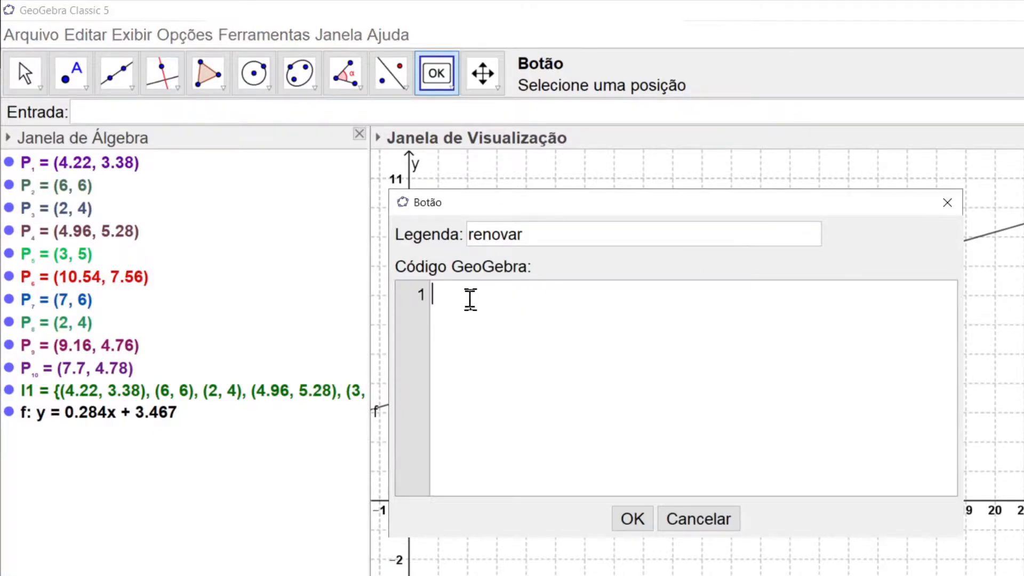
key(ctrl+v)
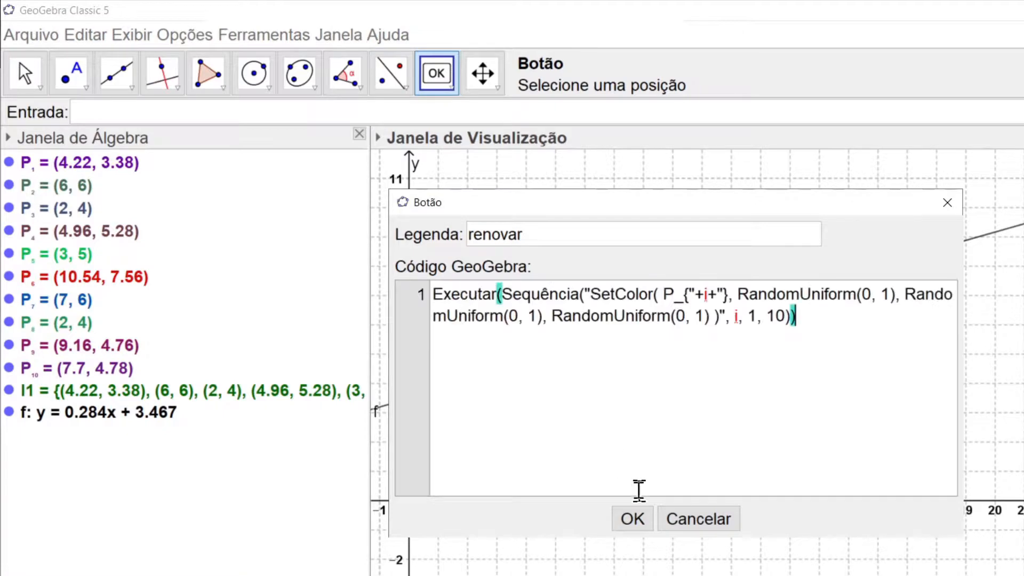
click(636, 521)
Step: Switch to the Move tool and run the renovar button repeatedly to give the points new random colours
click(24, 74)
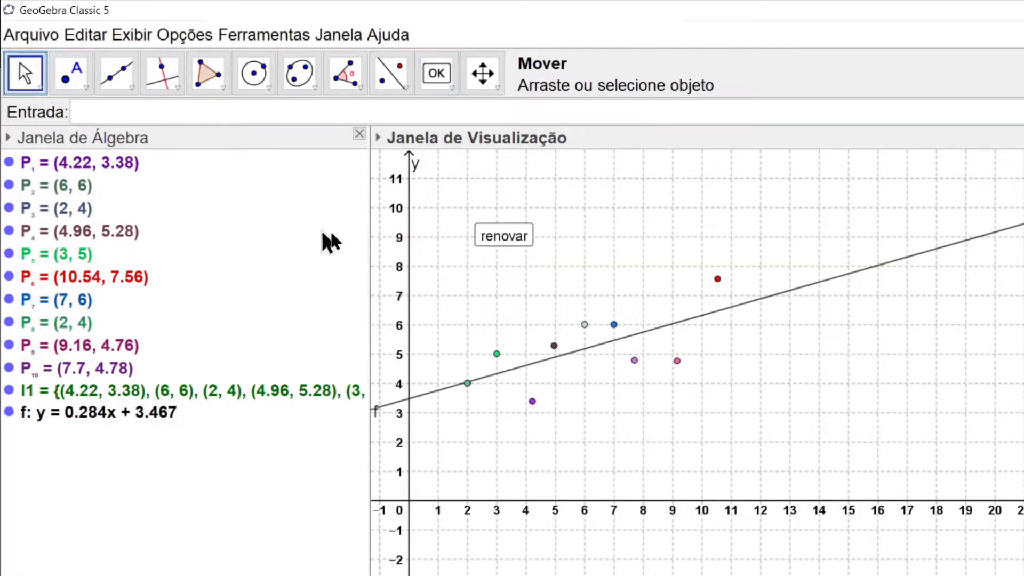
click(499, 238)
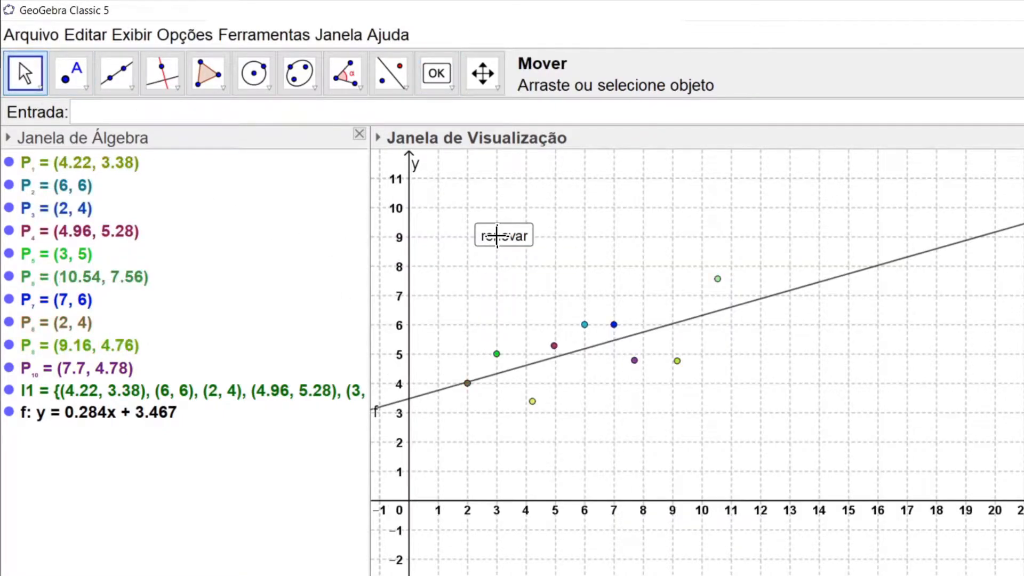
click(499, 238)
click(497, 236)
click(496, 235)
click(497, 235)
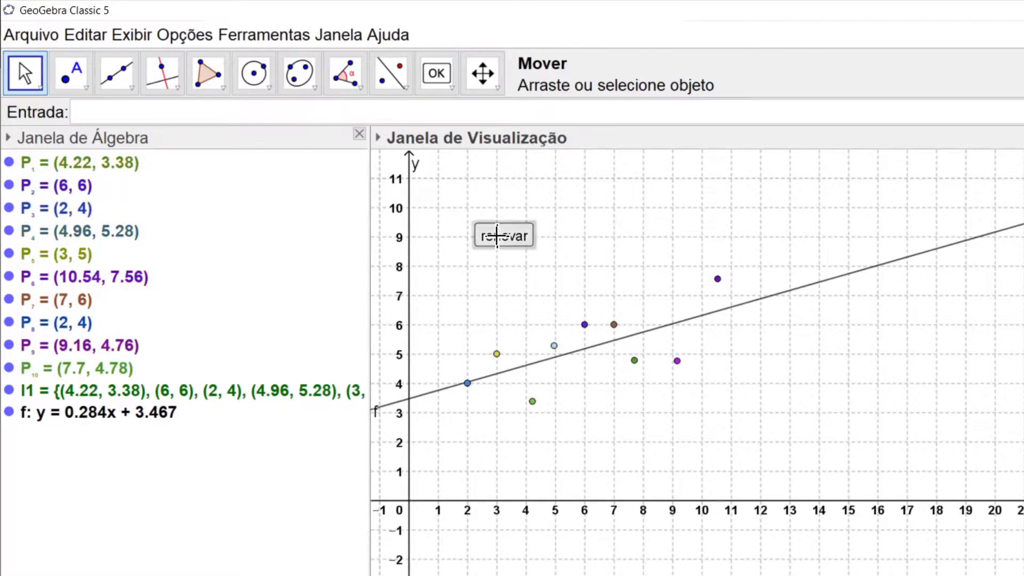
click(497, 236)
click(497, 236)
click(497, 235)
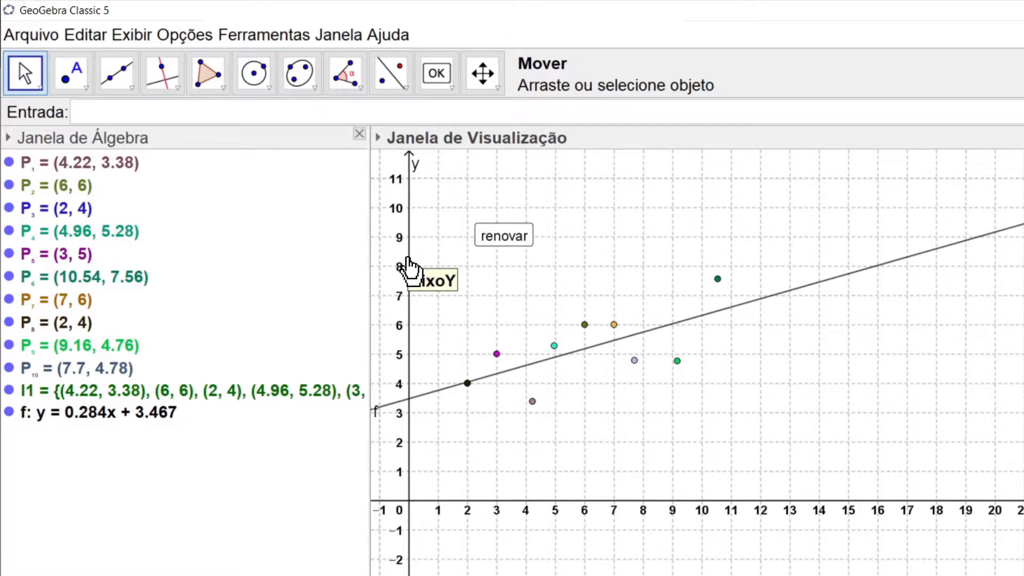
Step: Create an integer slider n with minimum 1, maximum 10 and increment 1 above the points in the graphics view
click(452, 88)
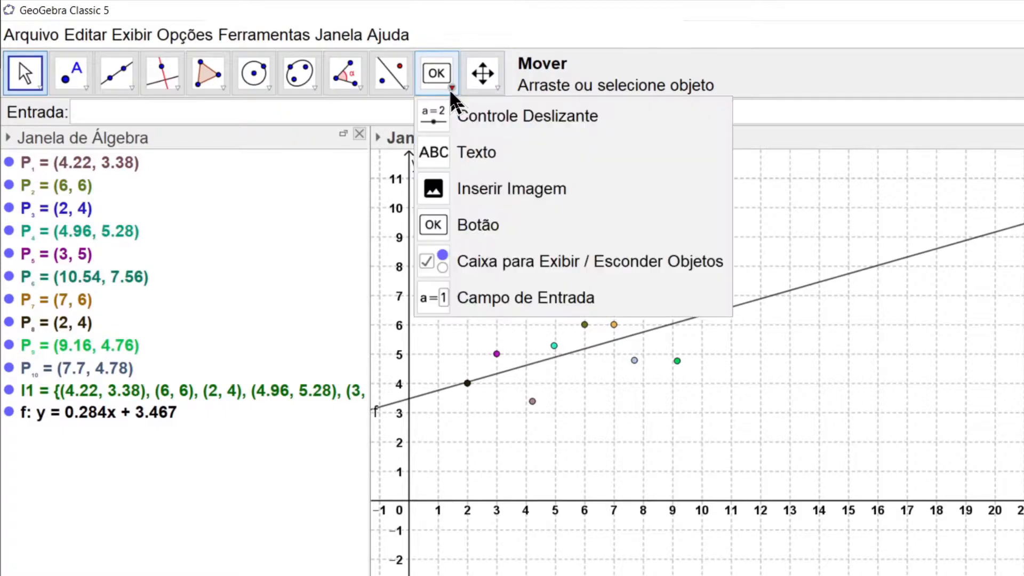
click(470, 115)
click(600, 199)
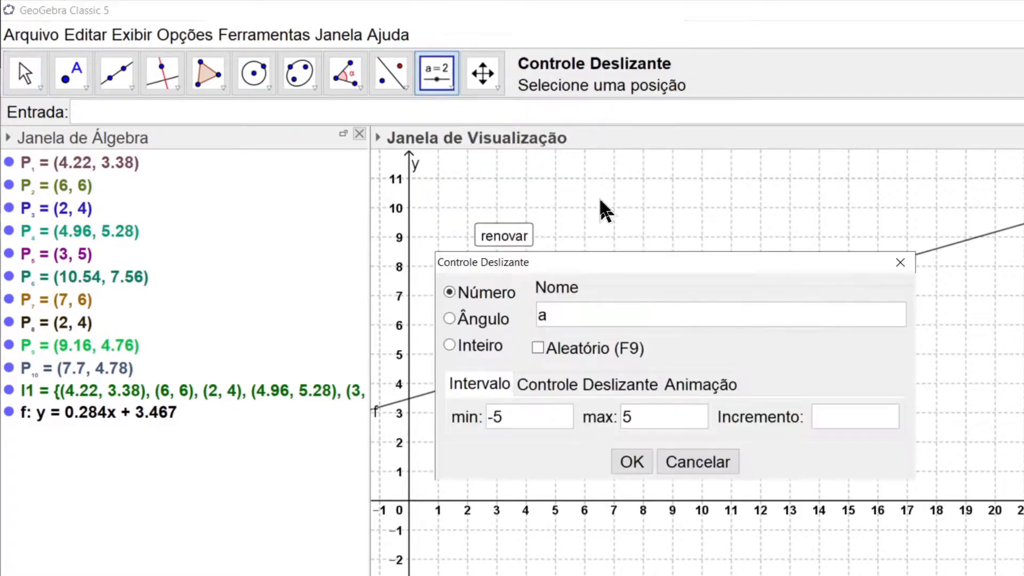
click(476, 346)
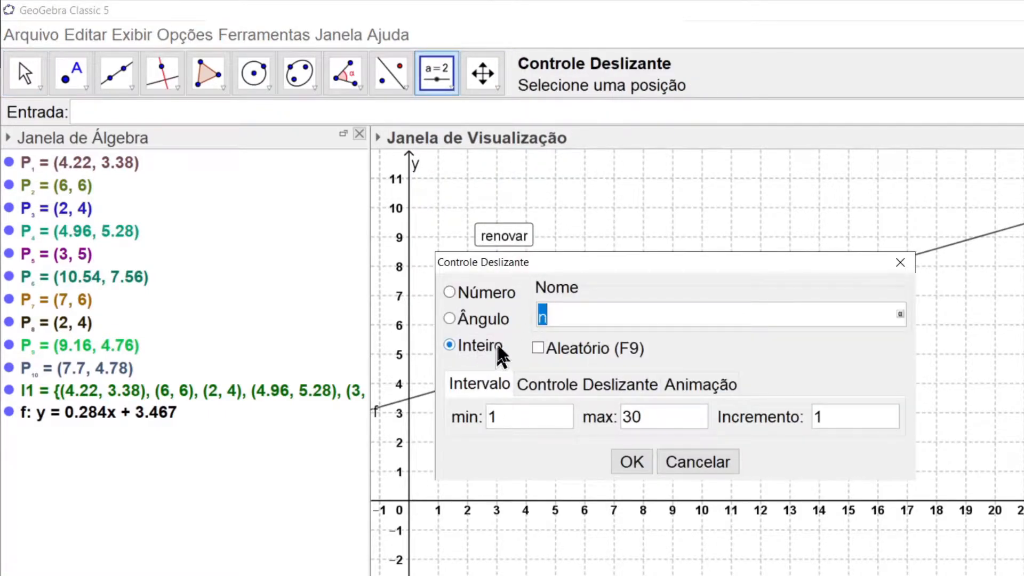
click(649, 417)
text(10)
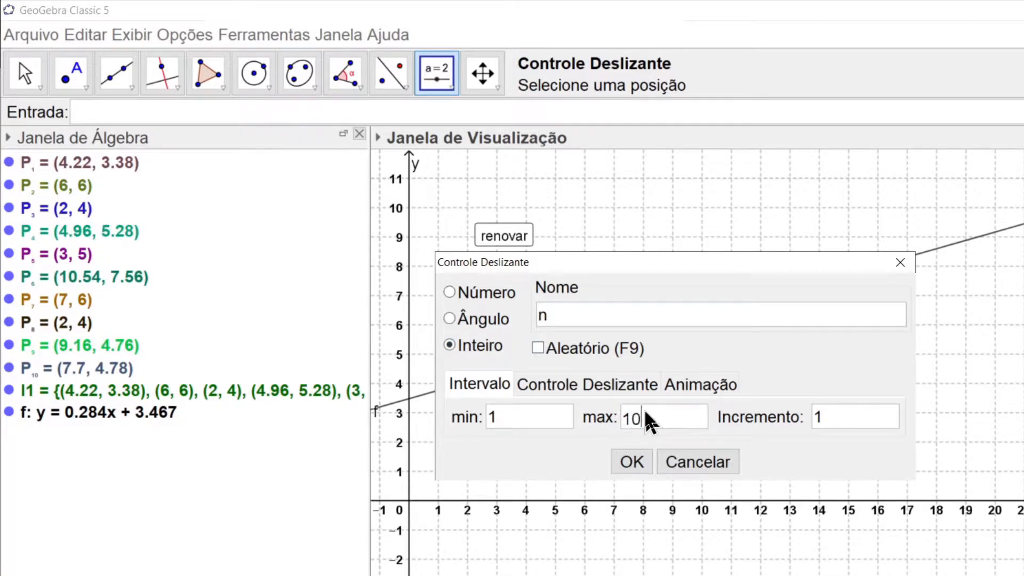
click(637, 461)
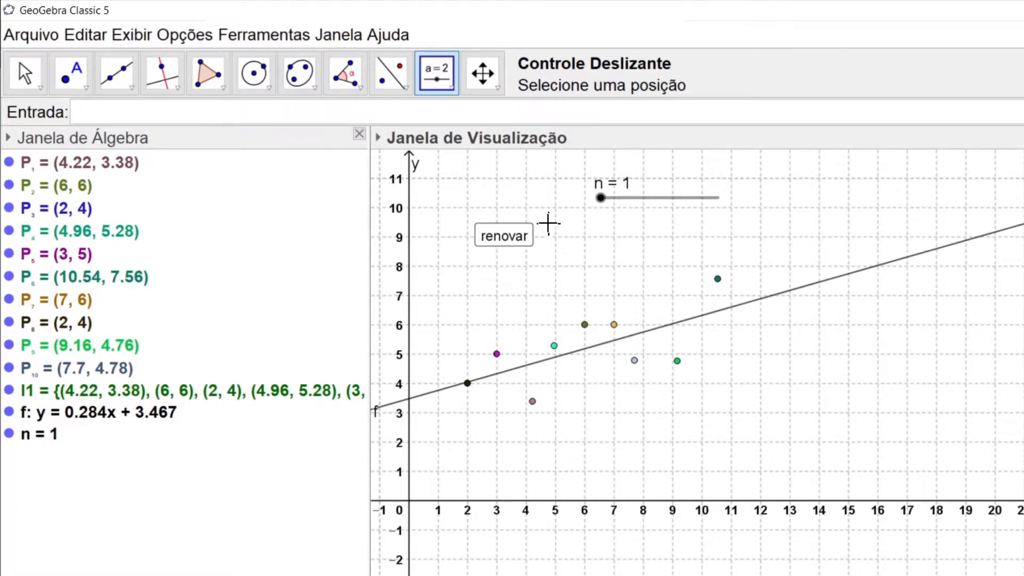
Step: Open the properties of slider n at its Ao Atualizar script, with the window enlarged and moved clear of the slider
right_click(601, 200)
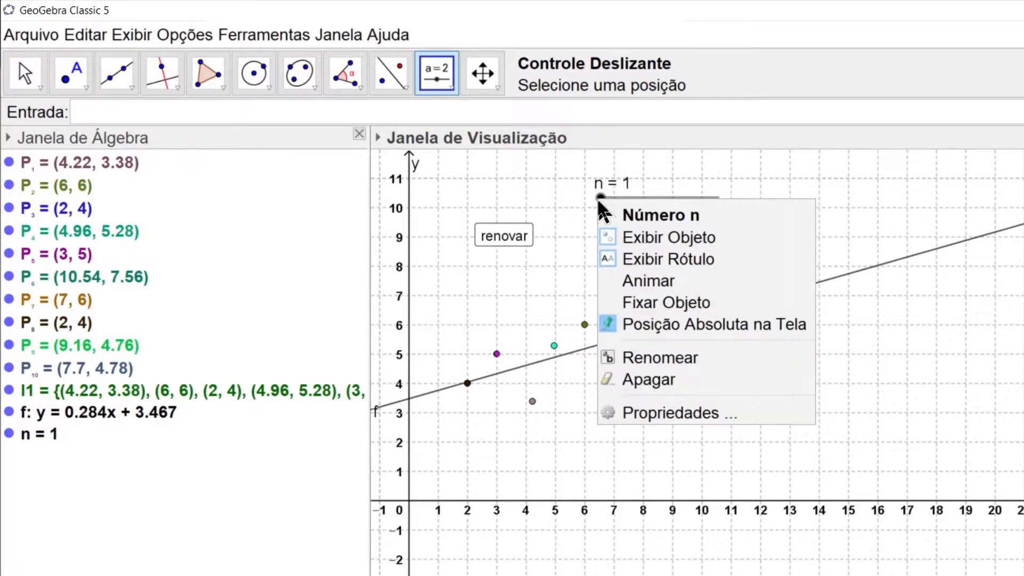
click(667, 416)
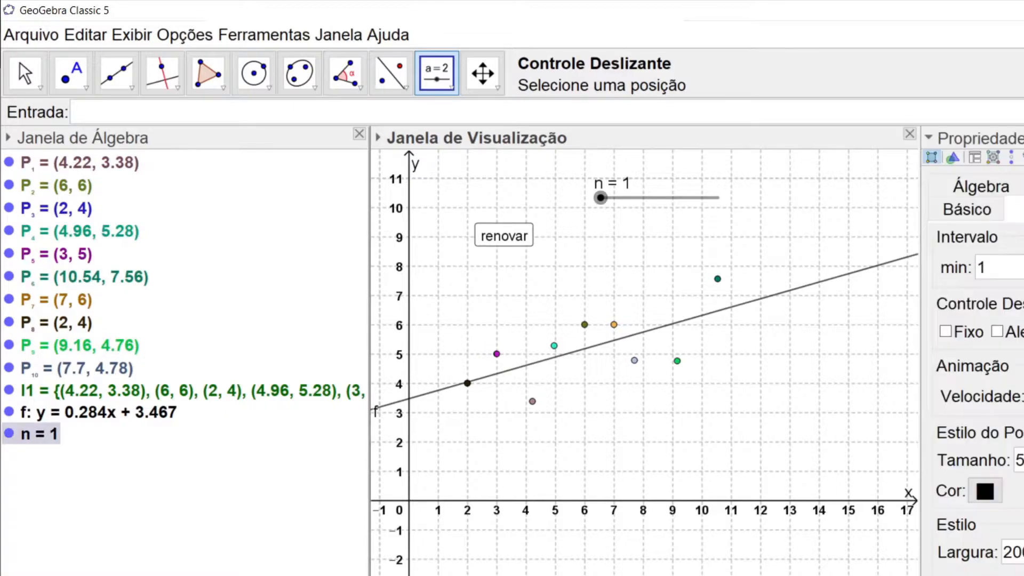
click(1022, 137)
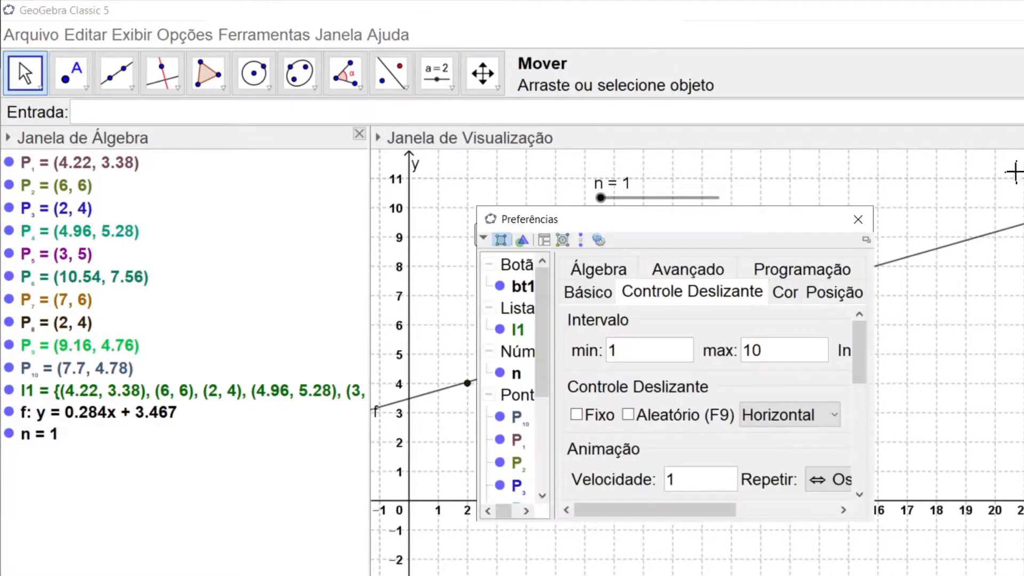
drag(693, 212, 384, 89)
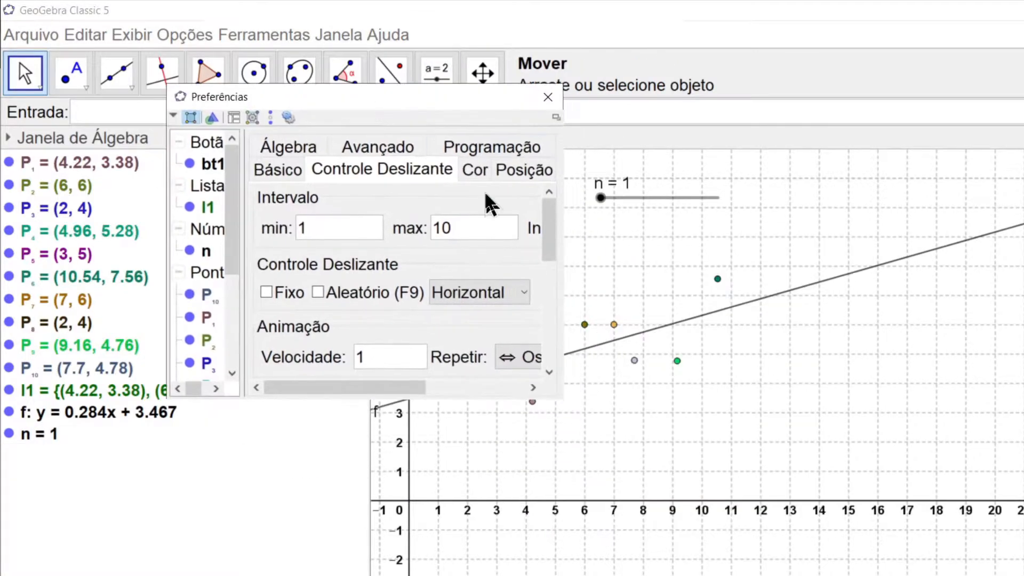
drag(560, 400, 873, 511)
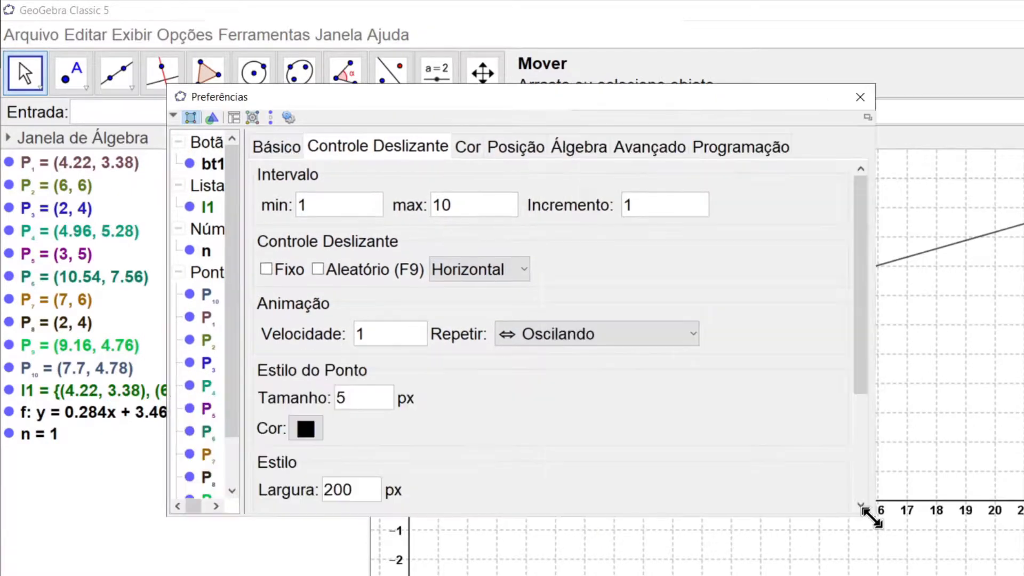
click(722, 152)
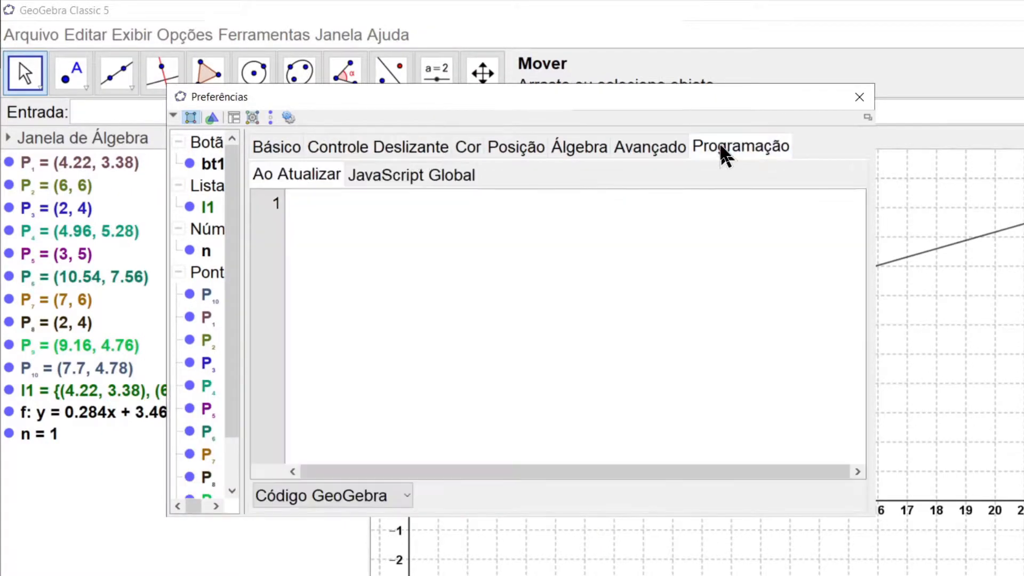
drag(466, 107, 582, 232)
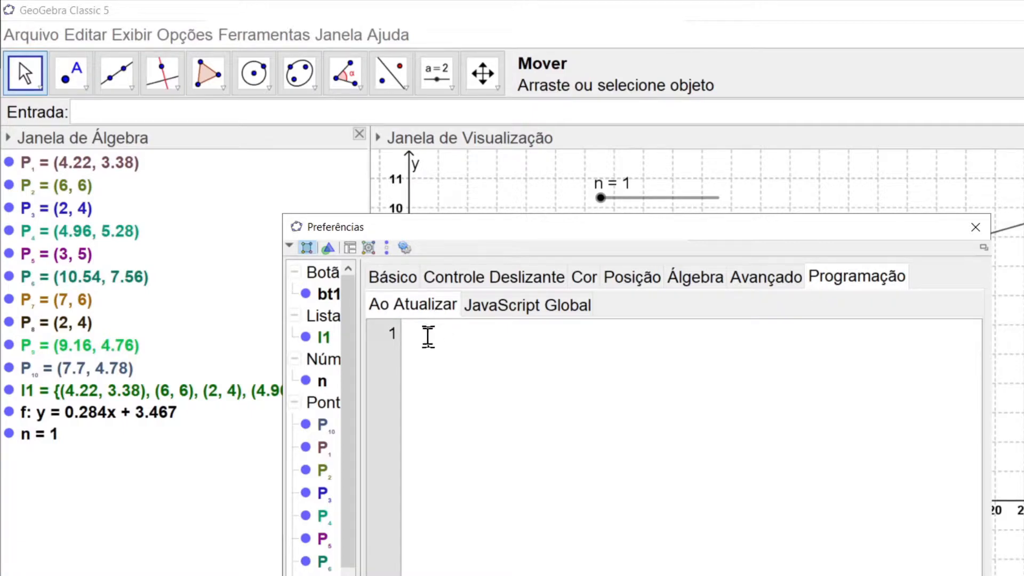
Step: Enter the Executar(Sequência("SetColor…", i, 1, 10)) command in slider n's update script, change P_ to Q_, and insert an empty line above it
text(Executar(Sequência("SetColor( P_{"+i+"}, RandomUniform(0, 1), RandomUniform(0, 1), RandomUniform(0, 1) )", i, 1, 10)))
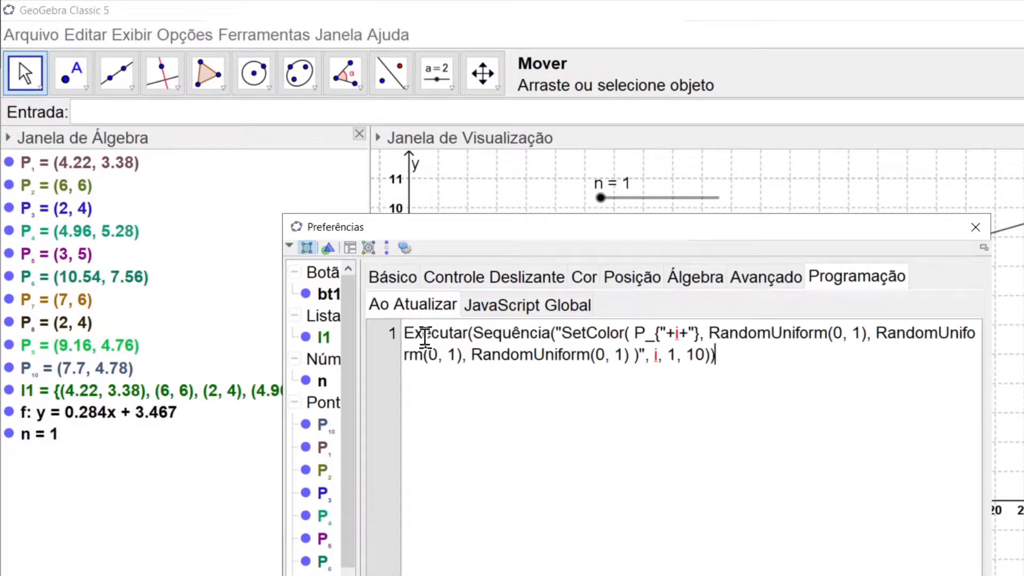
click(644, 333)
key(BackSpace)
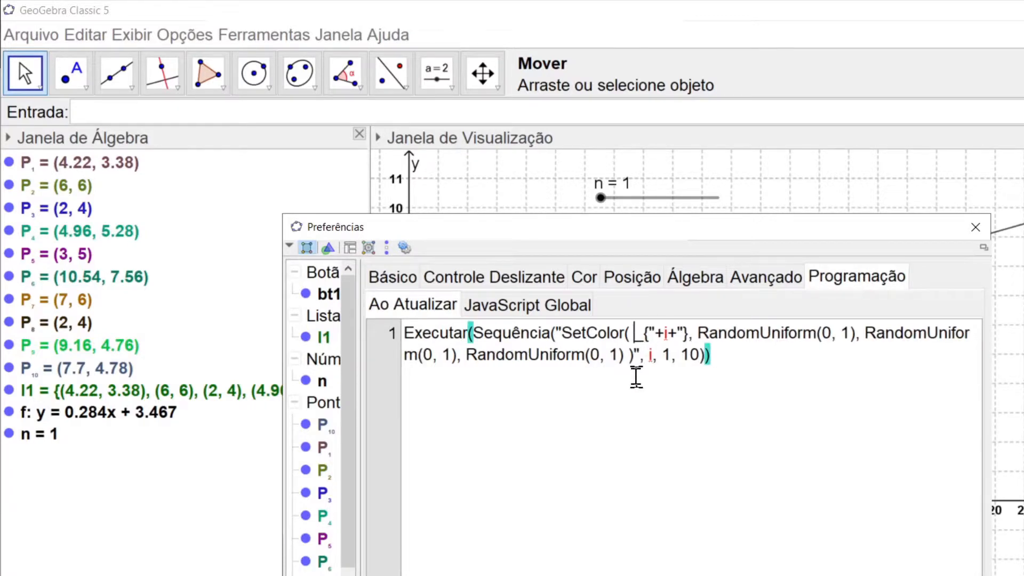
text(Q)
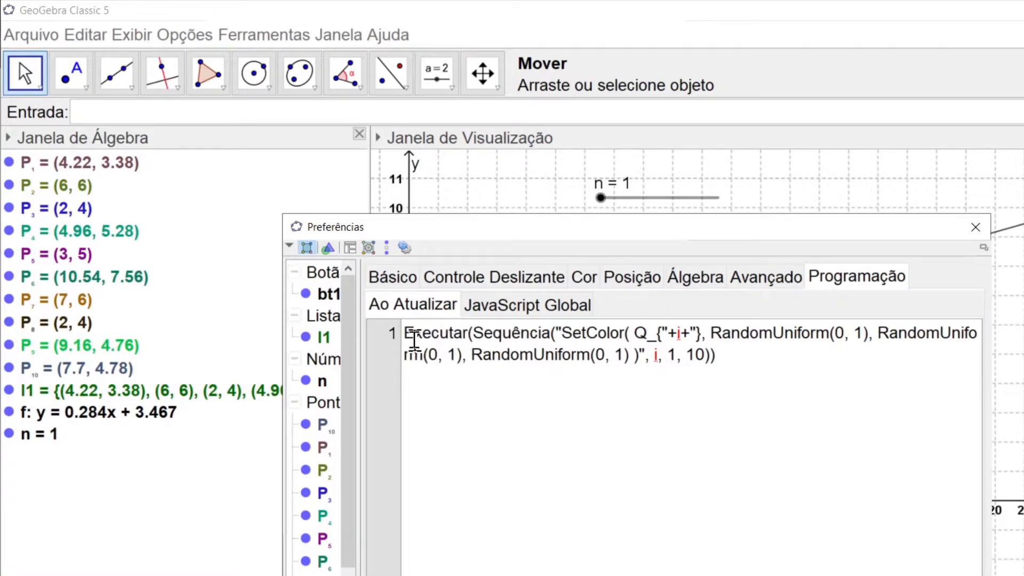
click(397, 333)
key(Return)
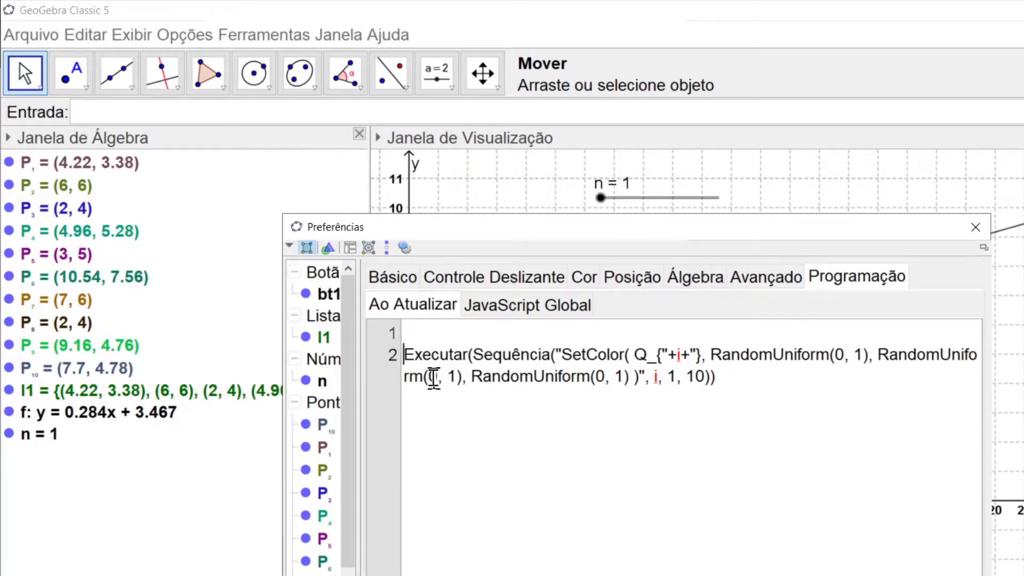
click(433, 398)
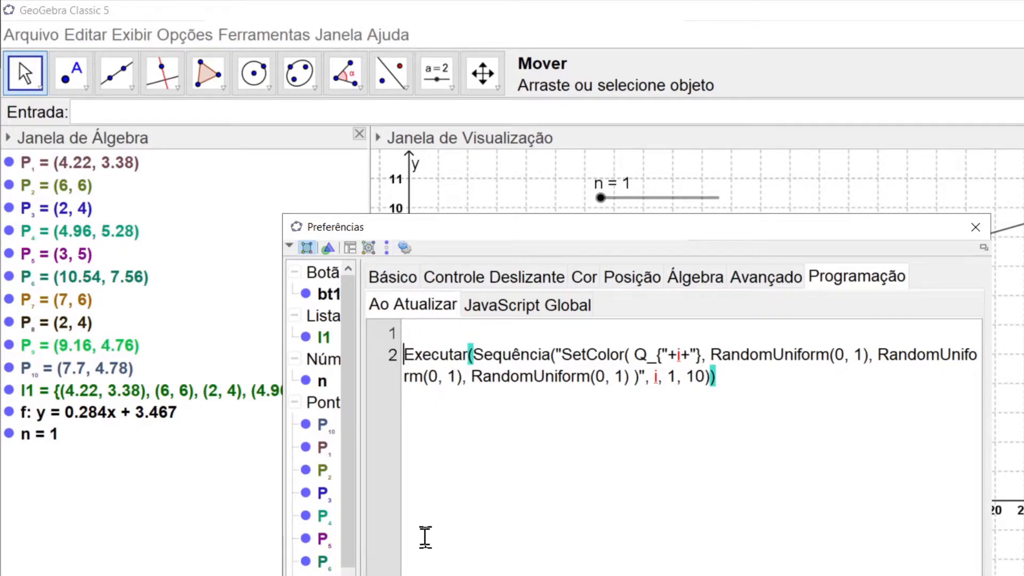
Step: Recall Executar(Sequência("P_{"+i"}="(RandomBetween(0, 10),RandomBetween(3, 7))"", i, 1, 10)) from the input history, copy it, and clear the input bar
mouse_move(553, 235)
mouse_down()
mouse_move(607, 335)
mouse_move(565, 247)
mouse_up()
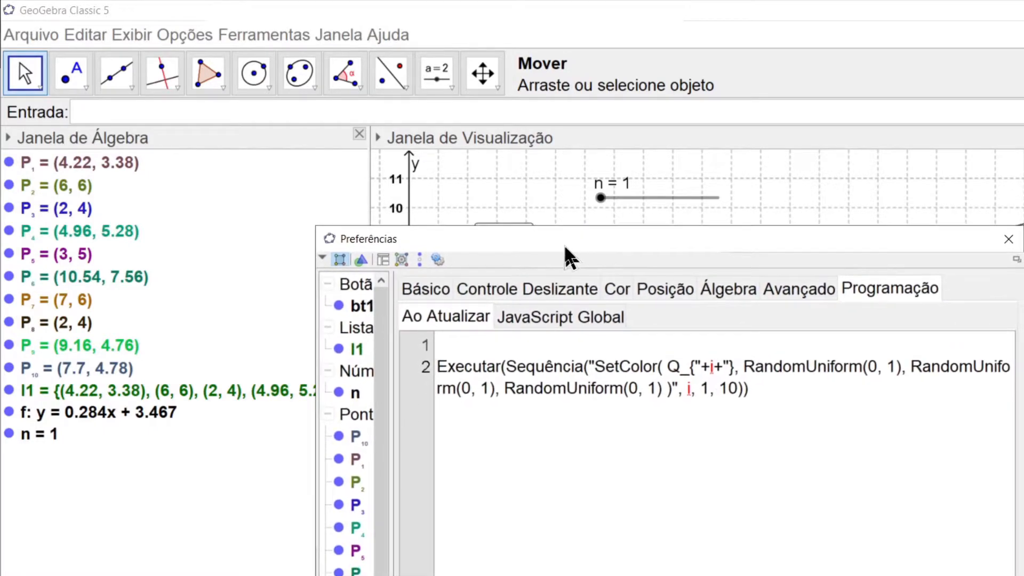
click(378, 109)
key(Up)
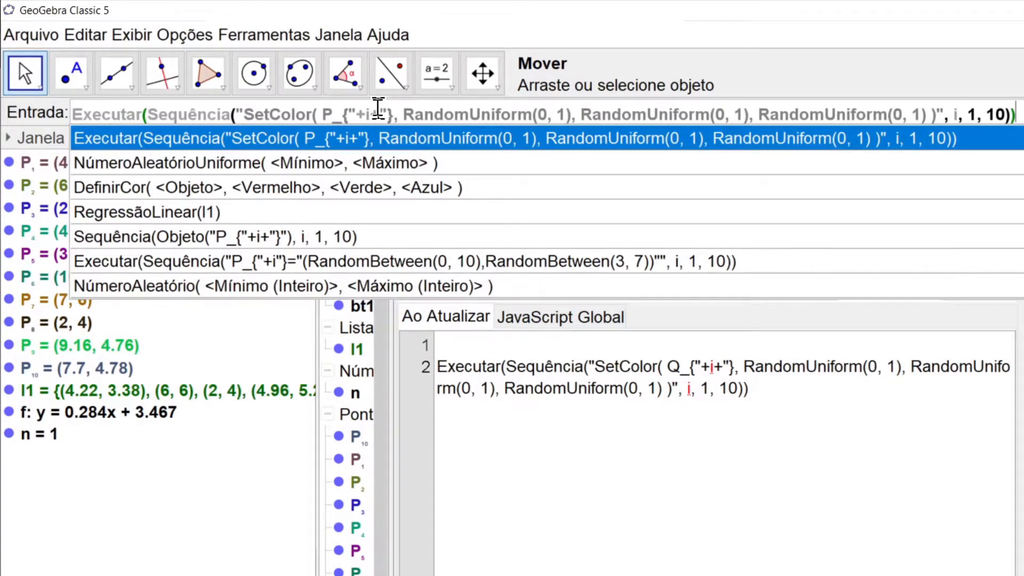
key(Down)
key(Down)
key(Down)
key(Down)
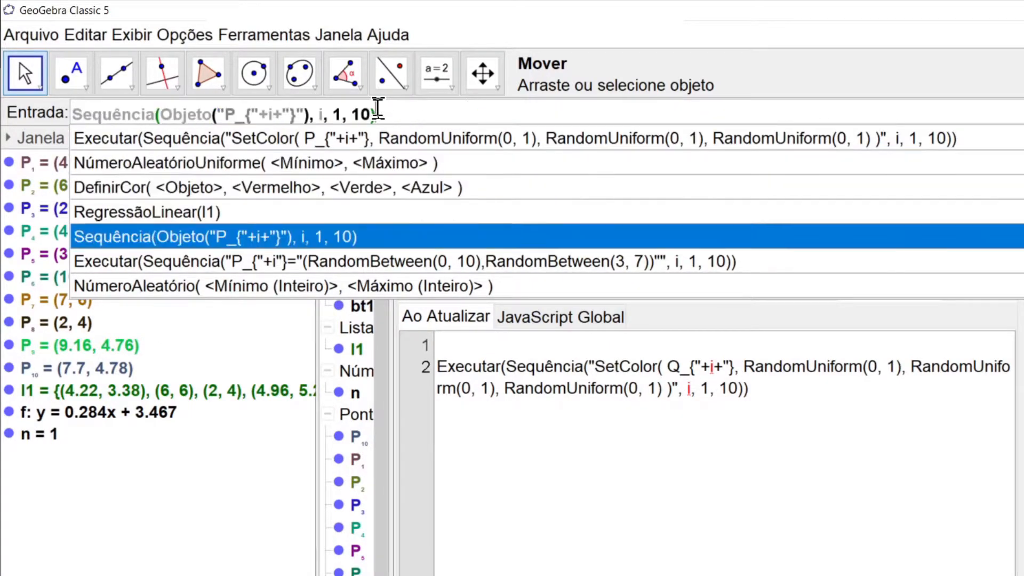
key(Down)
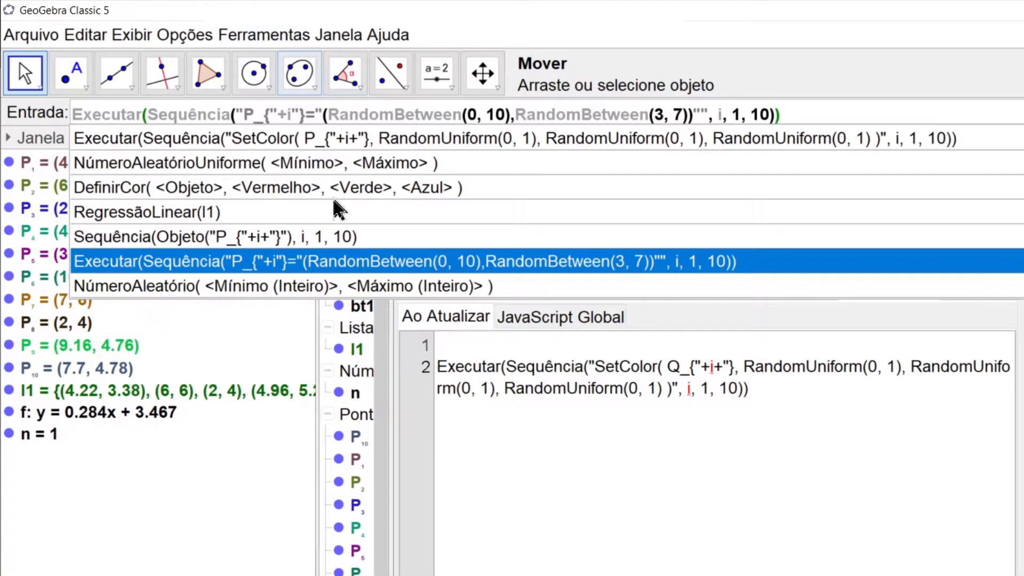
click(340, 265)
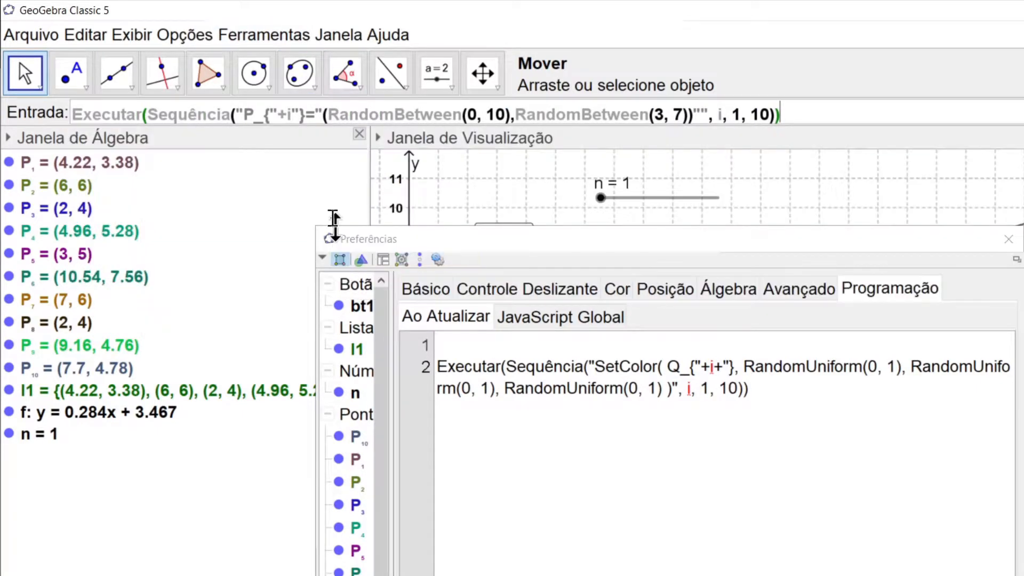
triple_click(328, 114)
key(ctrl+c)
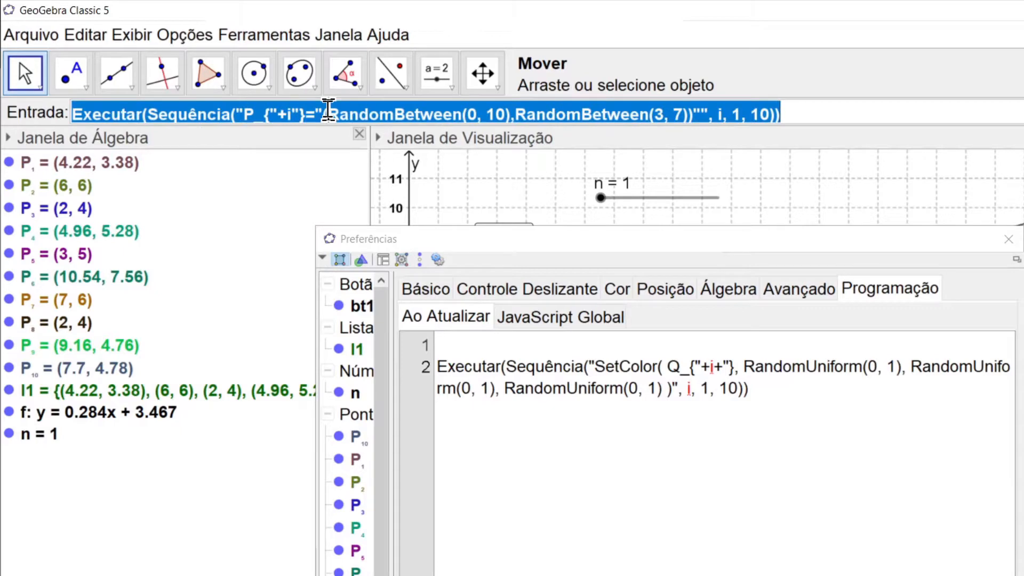
key(BackSpace)
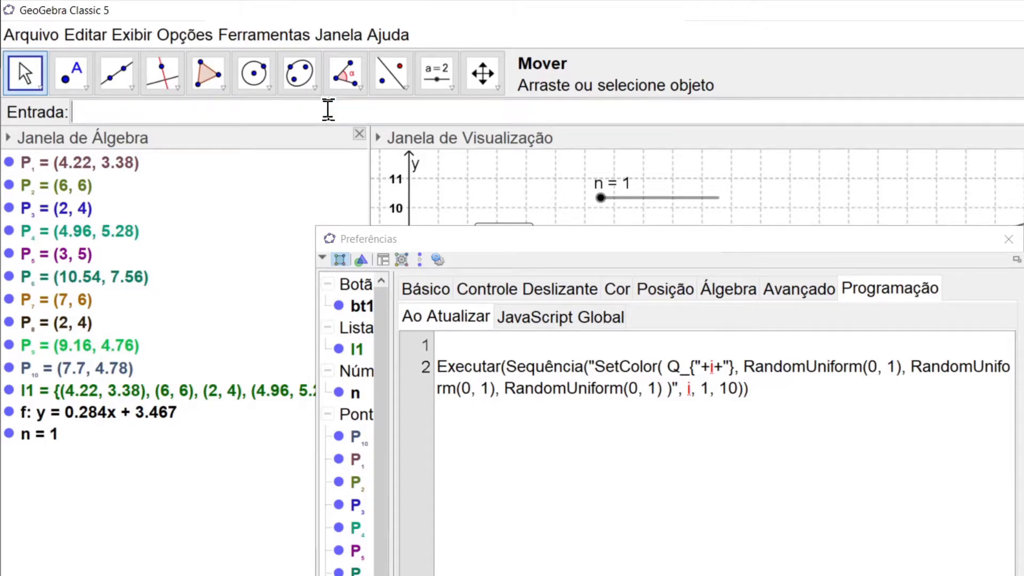
Step: Paste the copied RandomBetween command into the first line of slider n's update script, change P_ to Q_, and close the preferences
click(474, 344)
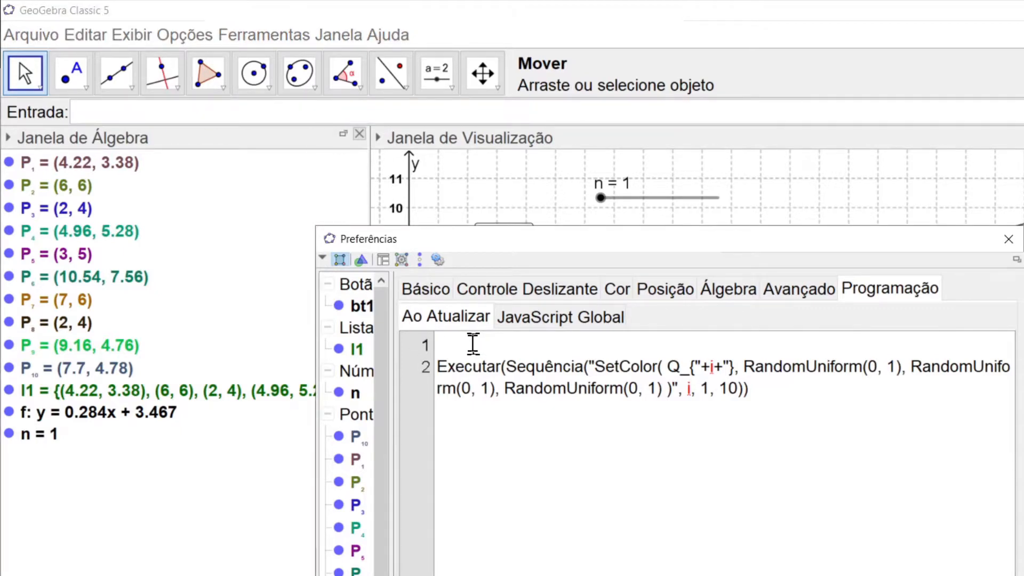
key(ctrl+v)
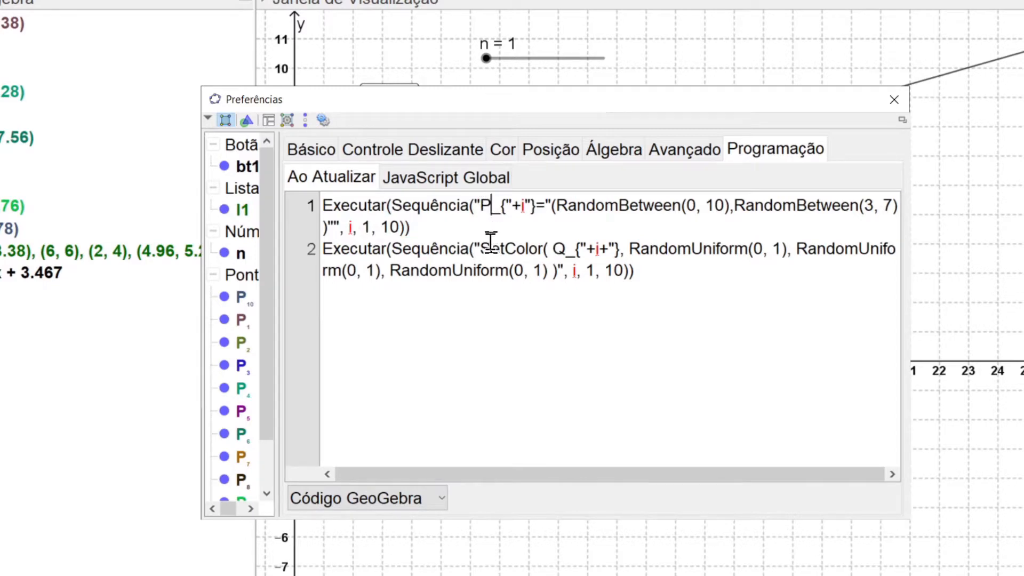
key(BackSpace)
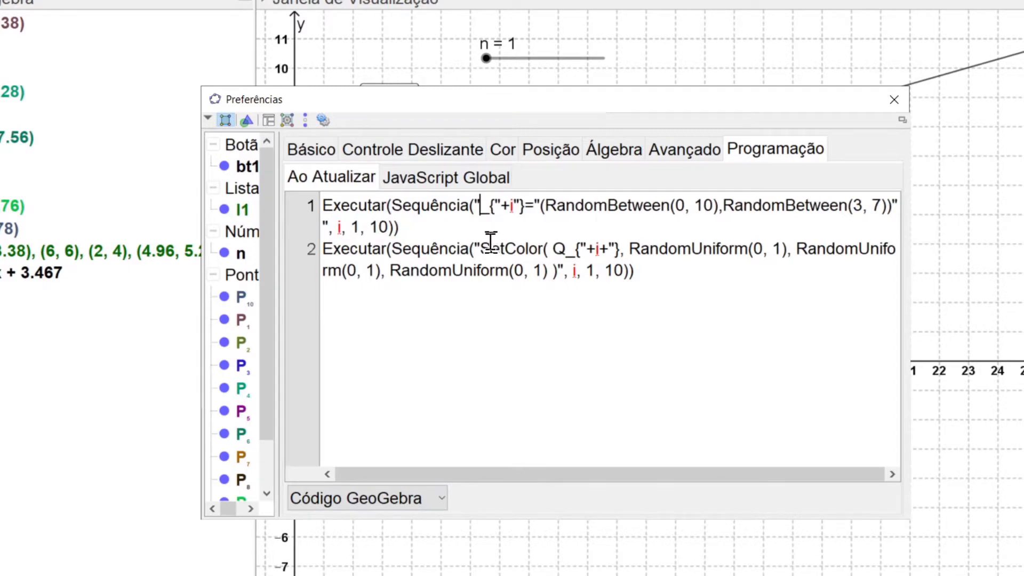
text(Q)
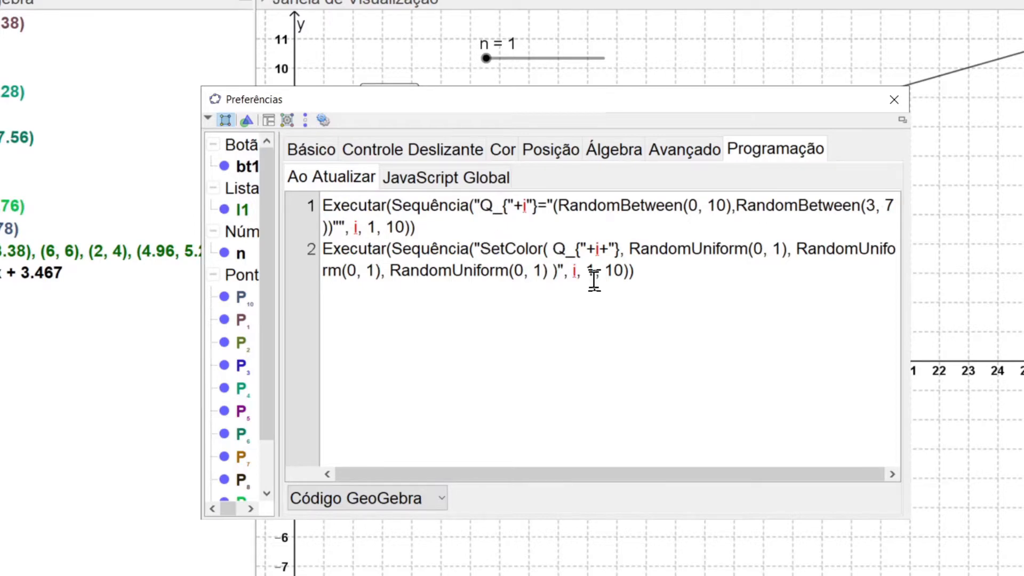
click(894, 99)
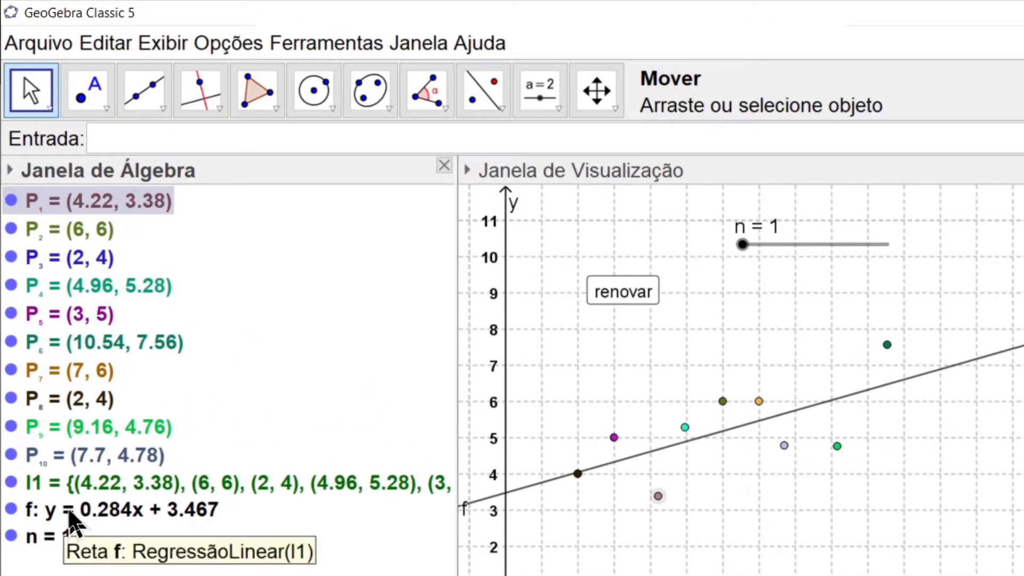
Step: Define the points P_1 to P_10, list l1 and regression line f as auxiliary objects
shift+click(70, 520)
right_click(65, 401)
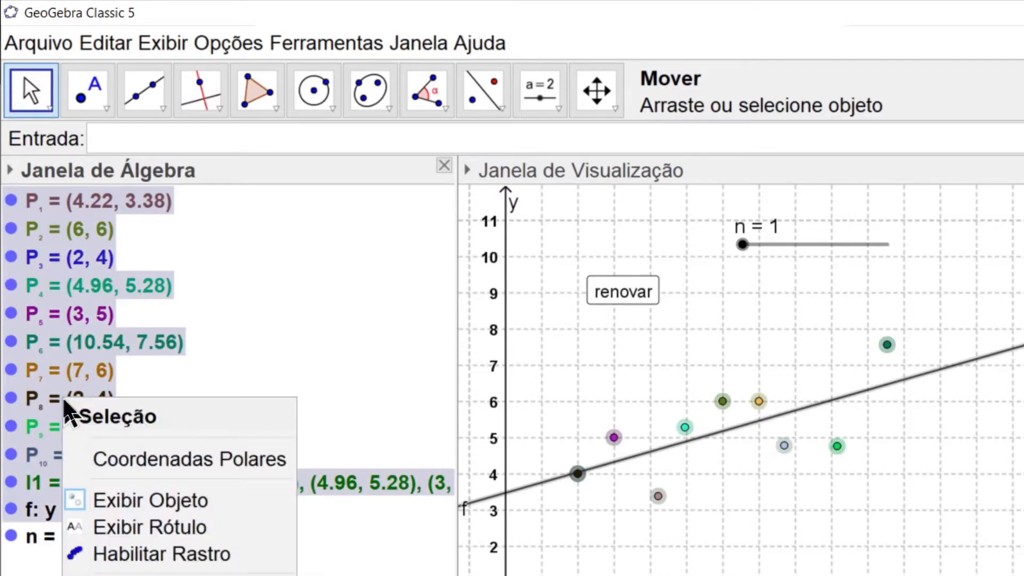
click(133, 575)
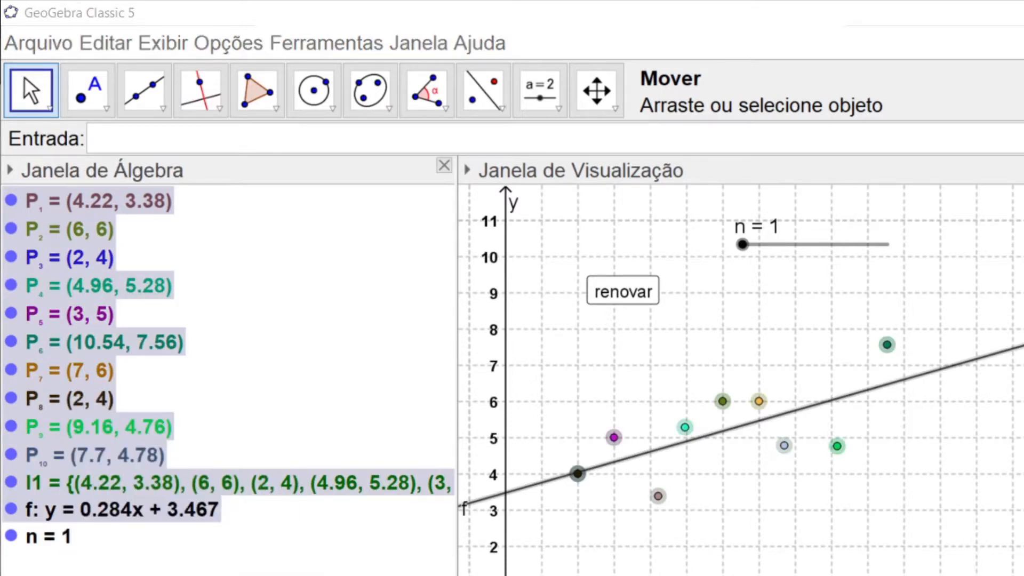
drag(910, 238, 544, 64)
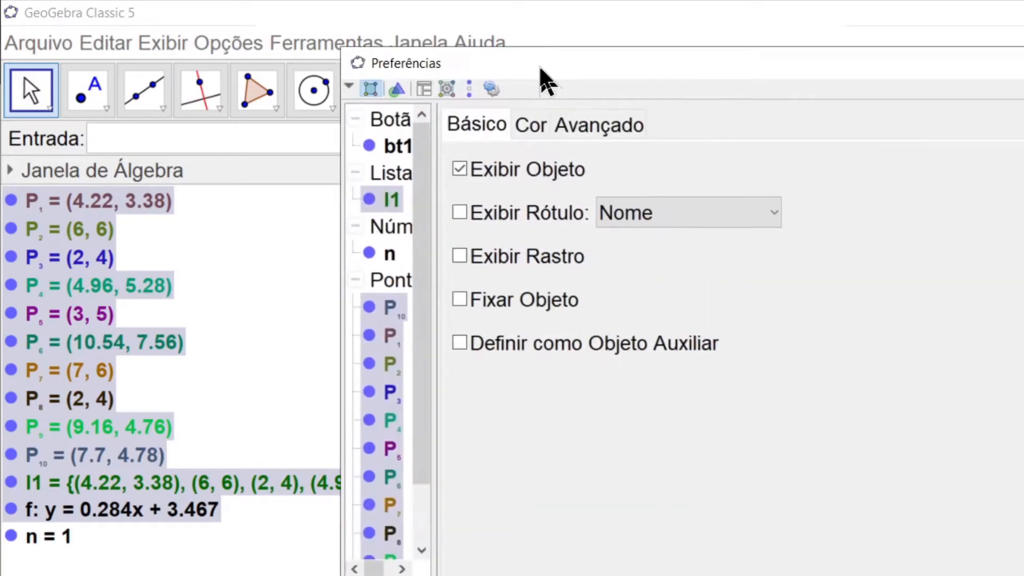
click(459, 344)
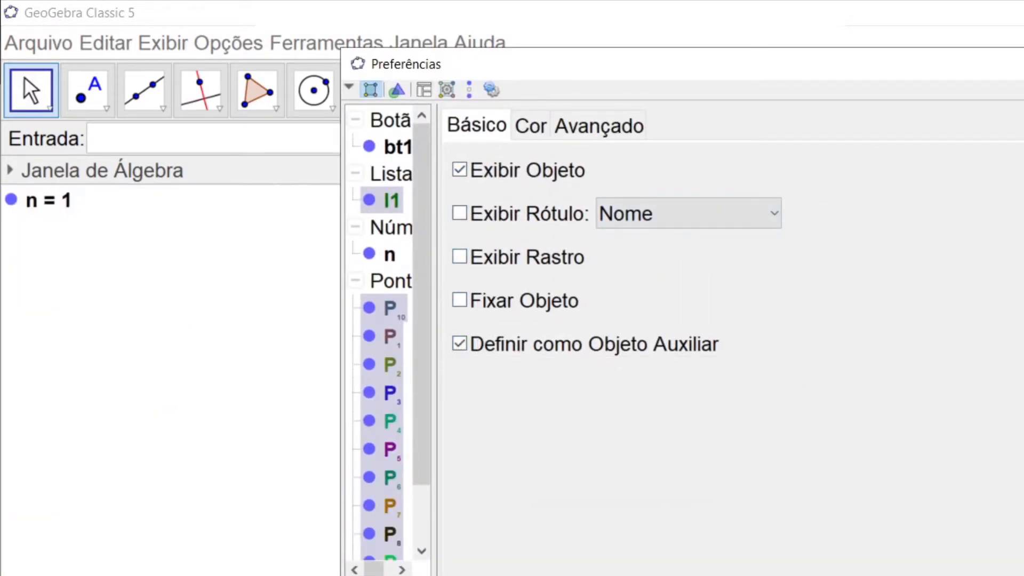
click(1023, 64)
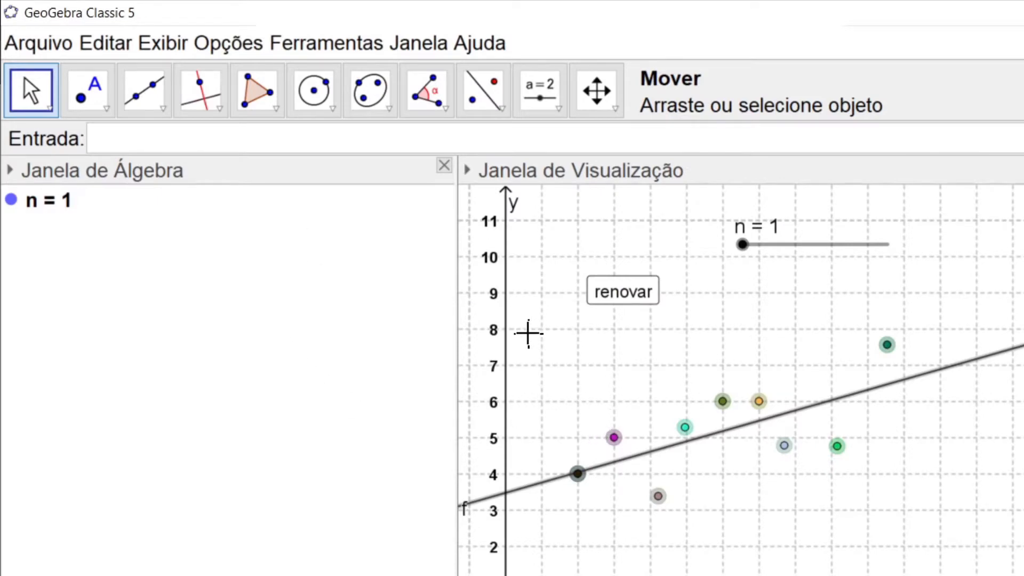
Step: Hide the ten P points and the regression line f in the graphics view
drag(528, 334, 988, 537)
right_click(792, 443)
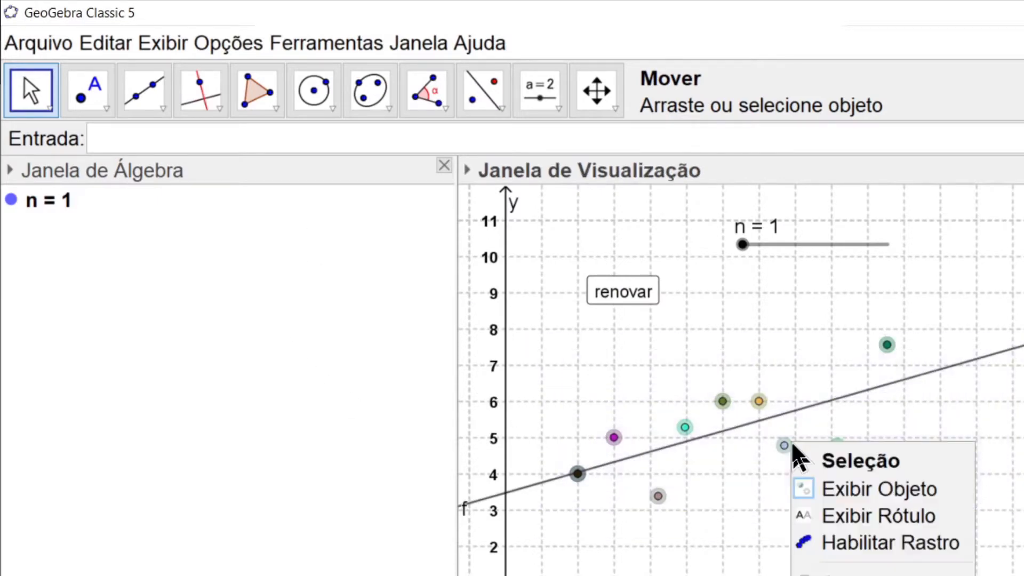
click(835, 499)
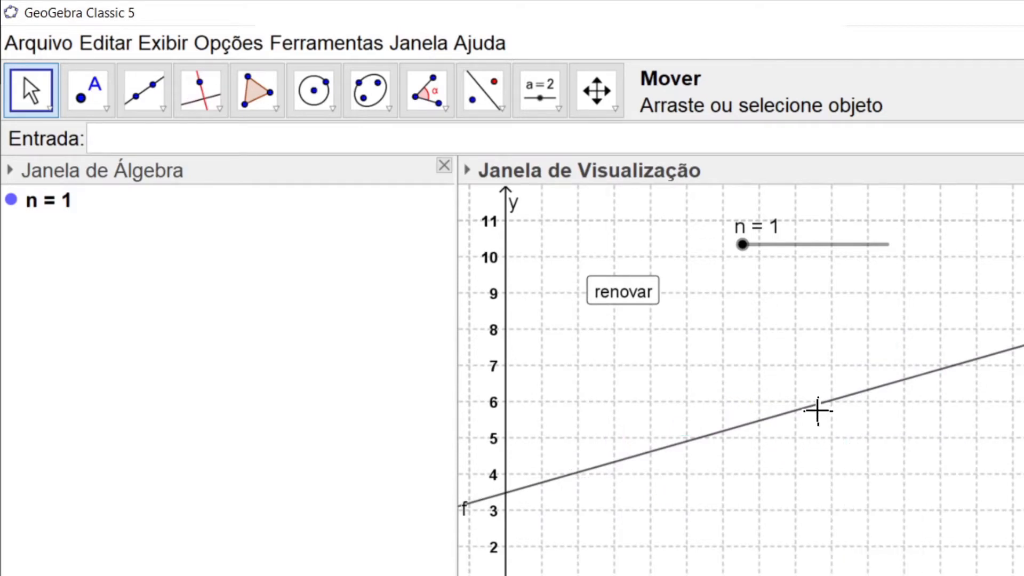
right_click(820, 404)
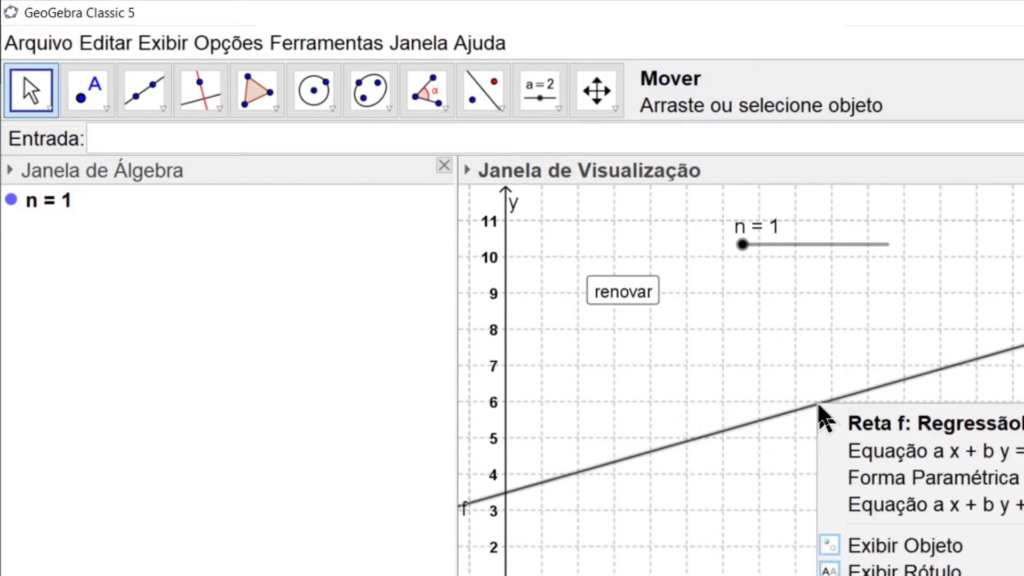
click(883, 542)
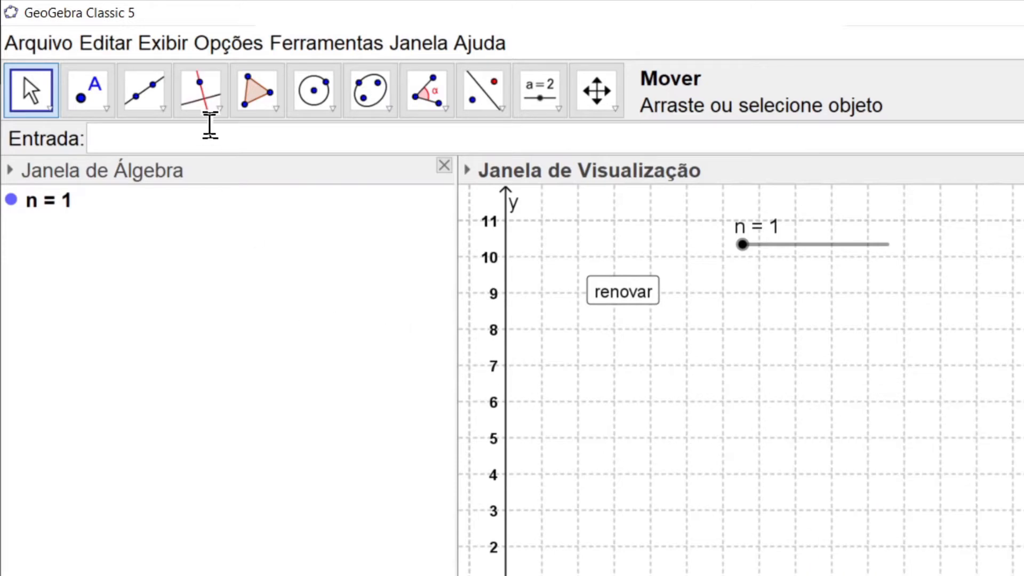
Step: Test the update script by setting slider n to 4, moving point Q_10 to about (2.6, 2.62), and setting n to 9
drag(739, 248, 794, 260)
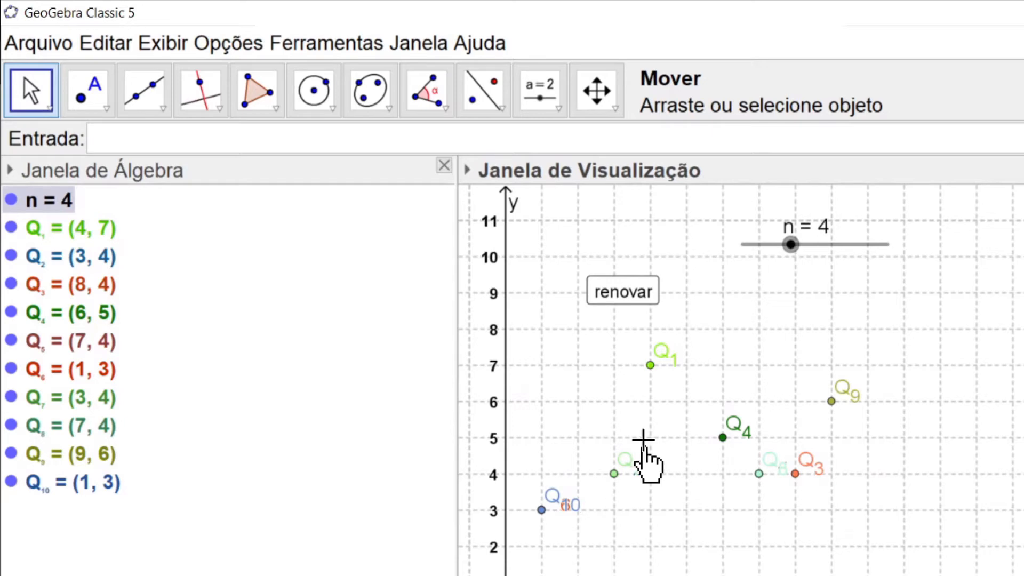
drag(554, 510, 600, 525)
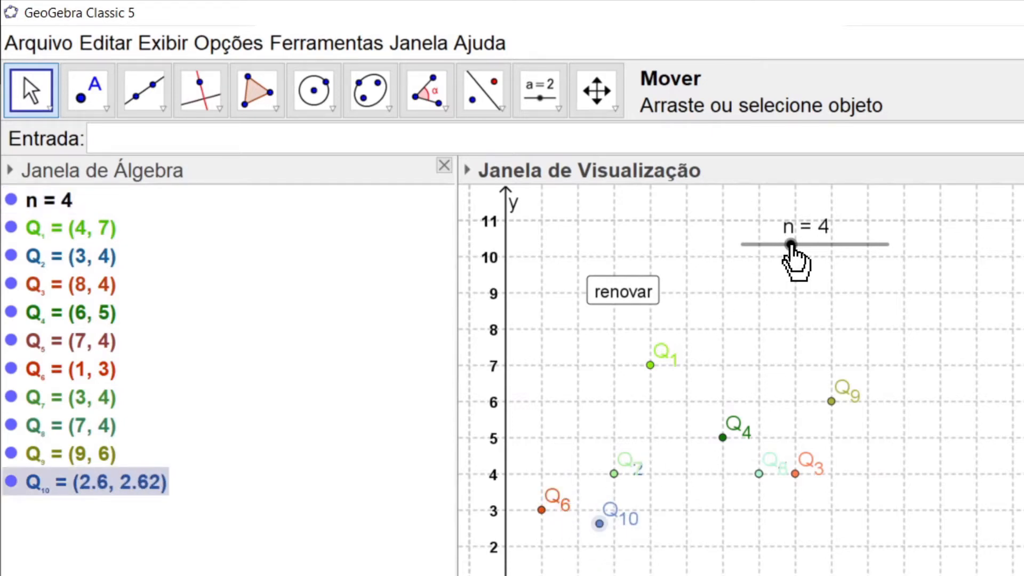
drag(790, 245, 871, 246)
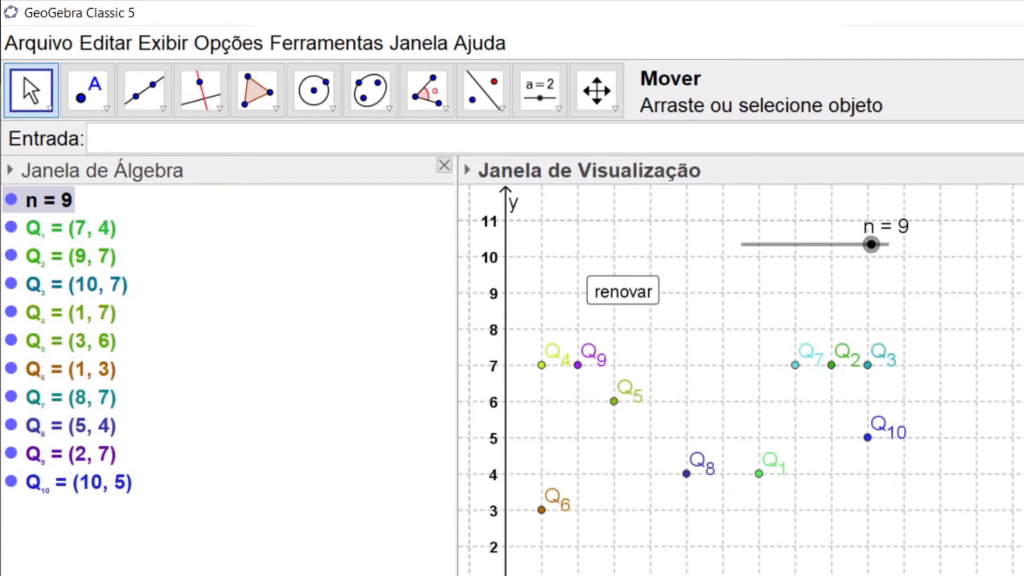